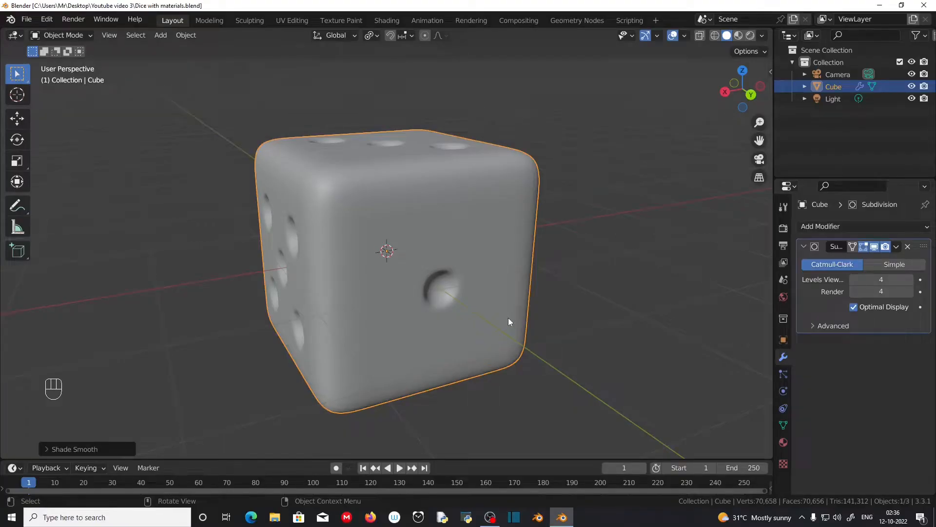
Show the viewport in rendered shading and set the render engine to Cycles using GPU Compute.
click(404, 232)
middle_drag(404, 232, 533, 298)
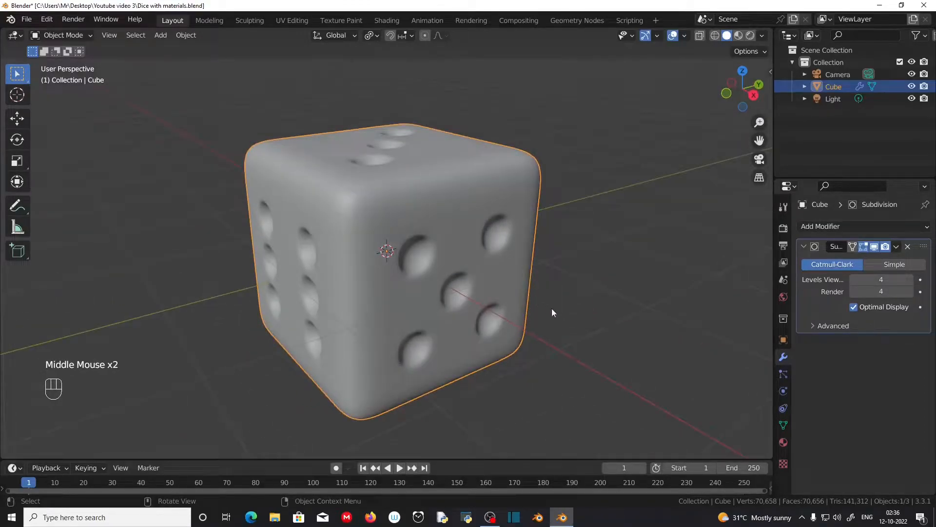
click(751, 35)
click(783, 232)
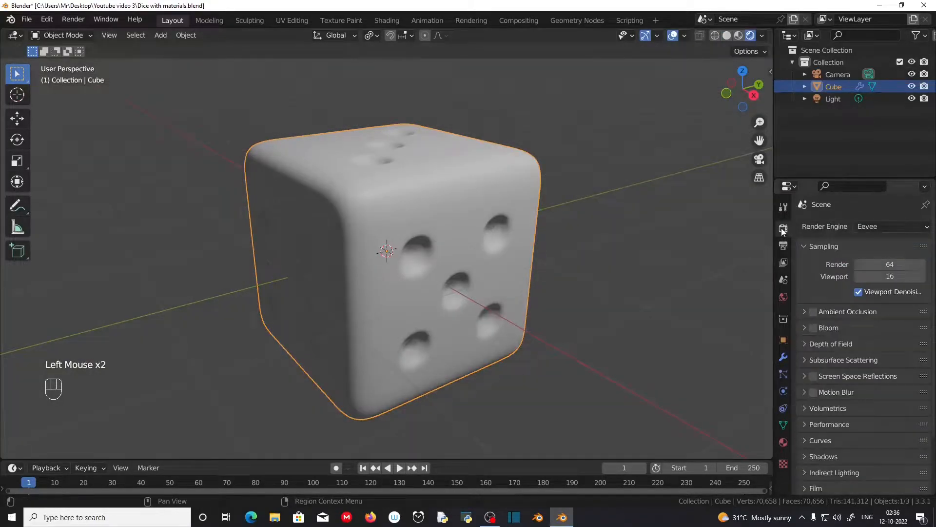
click(891, 224)
click(884, 267)
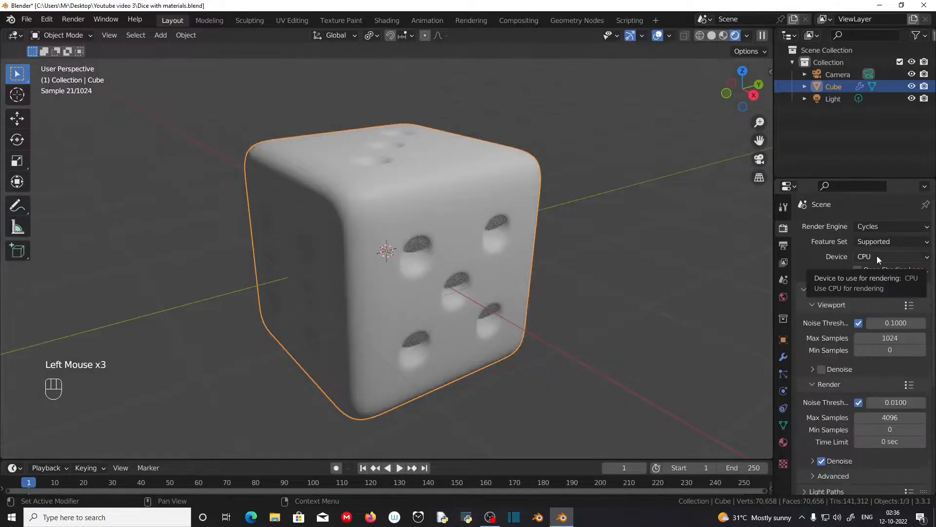
click(877, 255)
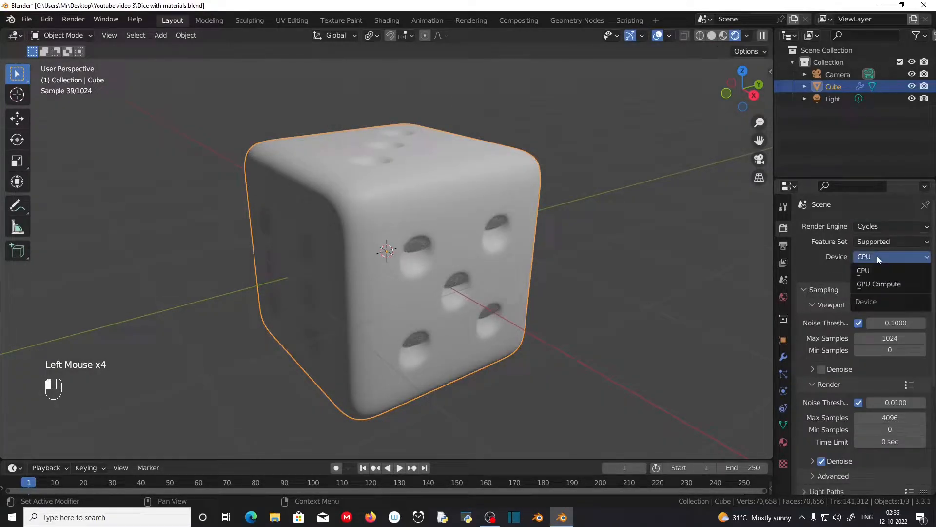
click(878, 284)
In the system preferences, set the Cycles render devices to CUDA with only the GeForce GTX 1050 Ti enabled, and save the preferences.
click(47, 19)
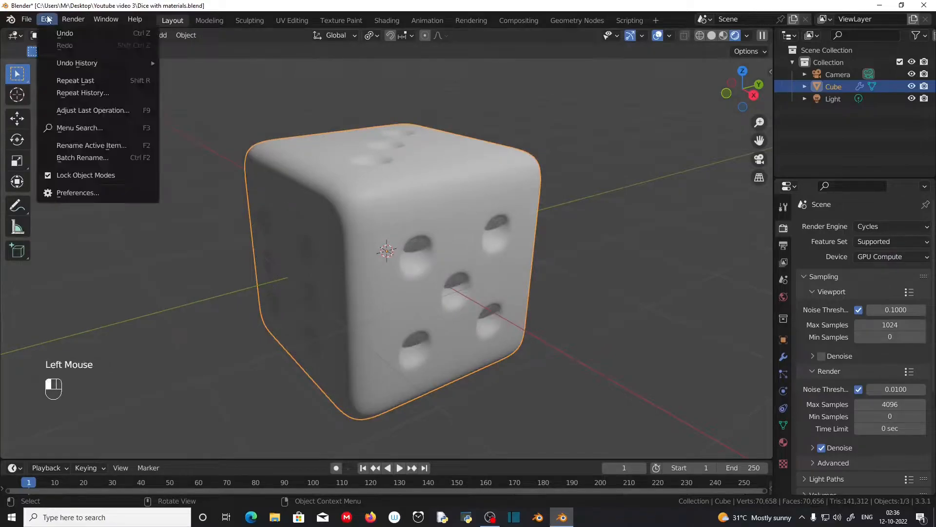
click(92, 194)
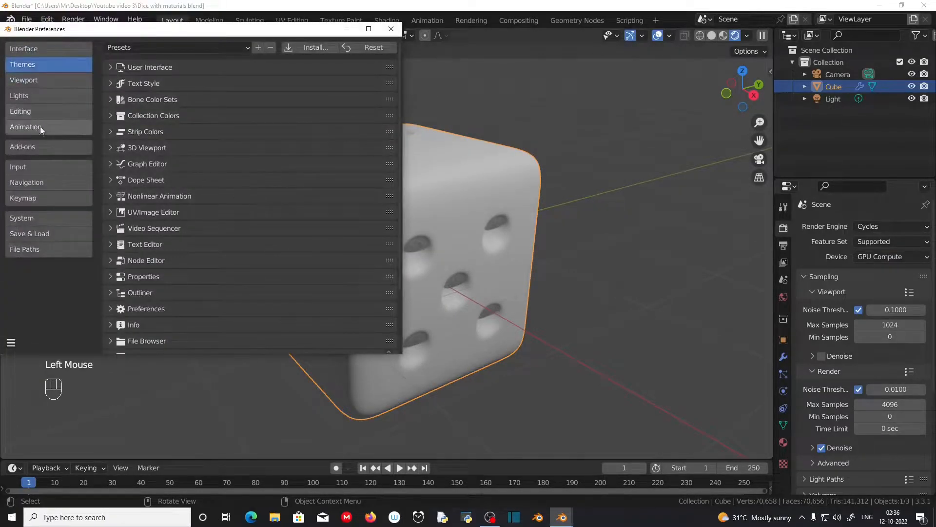
click(39, 218)
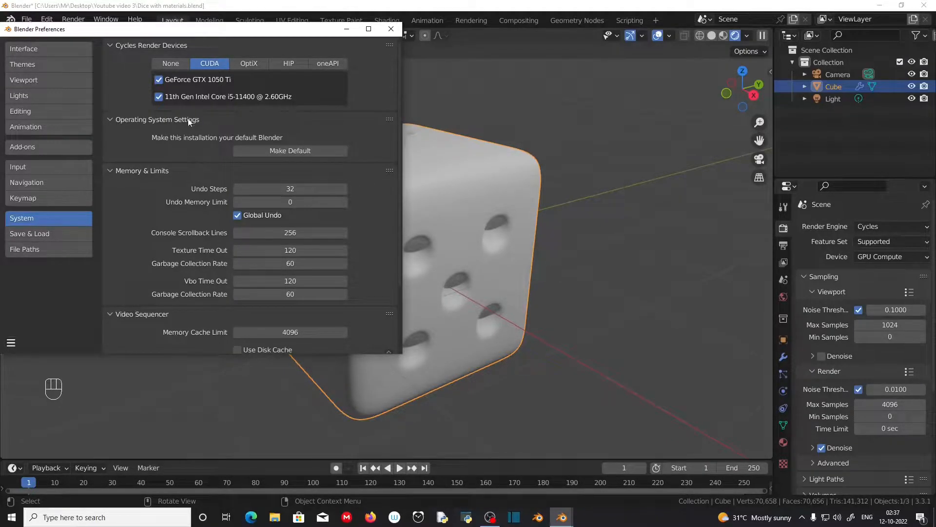
click(158, 97)
click(248, 64)
click(288, 63)
click(253, 66)
click(215, 64)
click(11, 342)
click(43, 310)
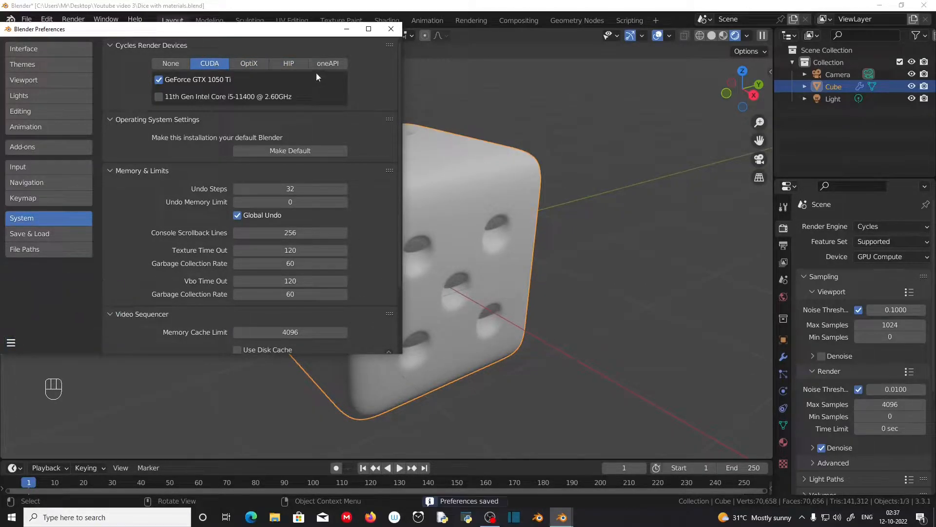
click(386, 30)
Recheck the render device and render engine choices, keeping GPU Compute and Cycles.
click(880, 258)
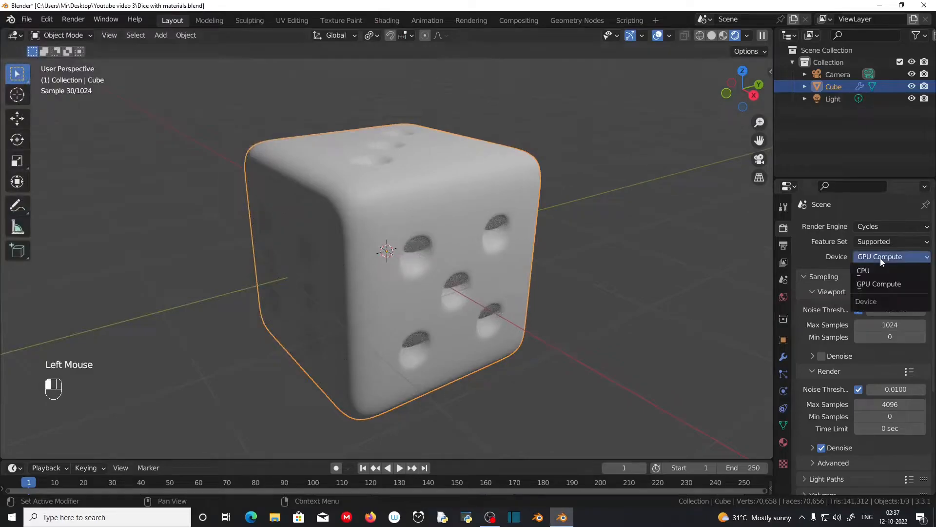
click(880, 284)
click(872, 229)
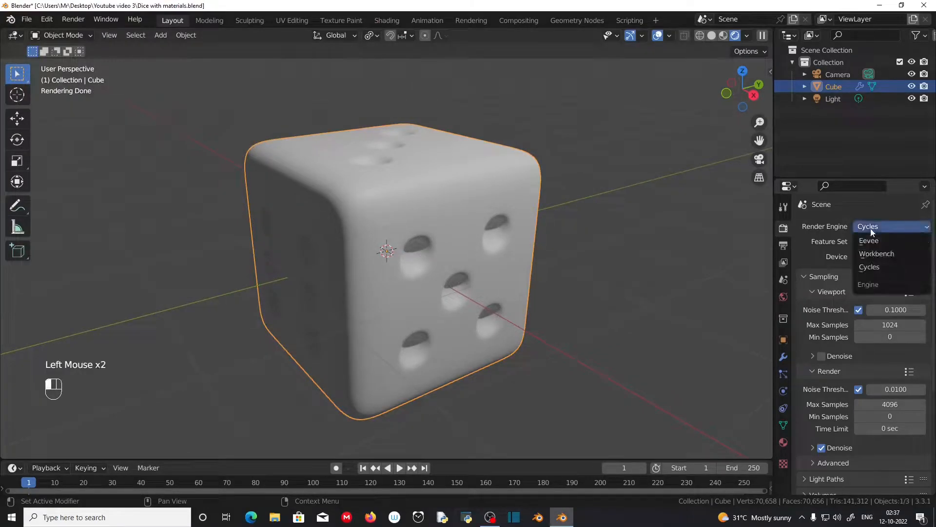
click(869, 267)
Assign an Environment Texture to the world background's color.
middle_drag(766, 358, 628, 300)
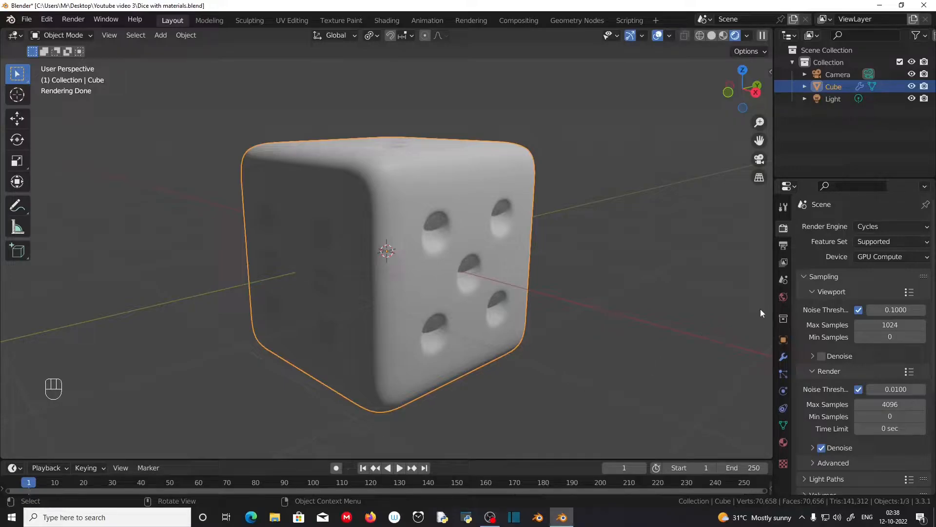
click(783, 297)
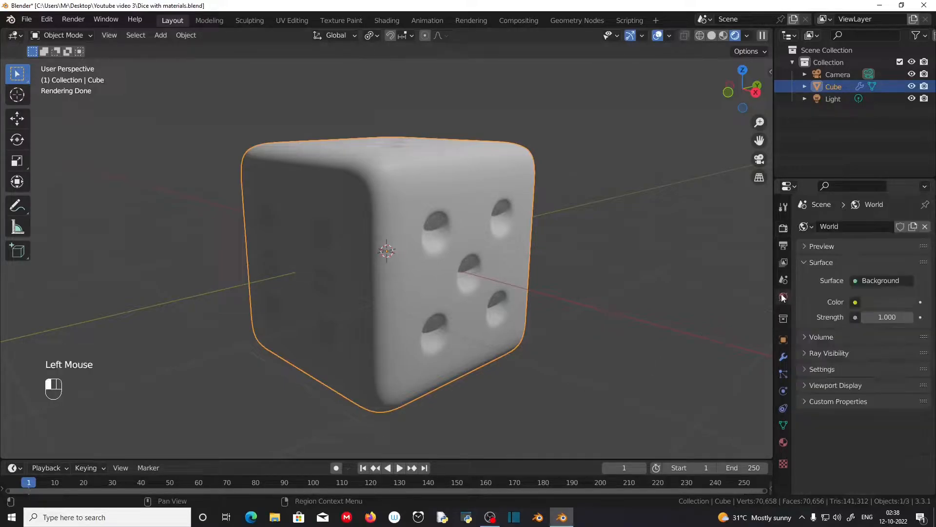
click(855, 303)
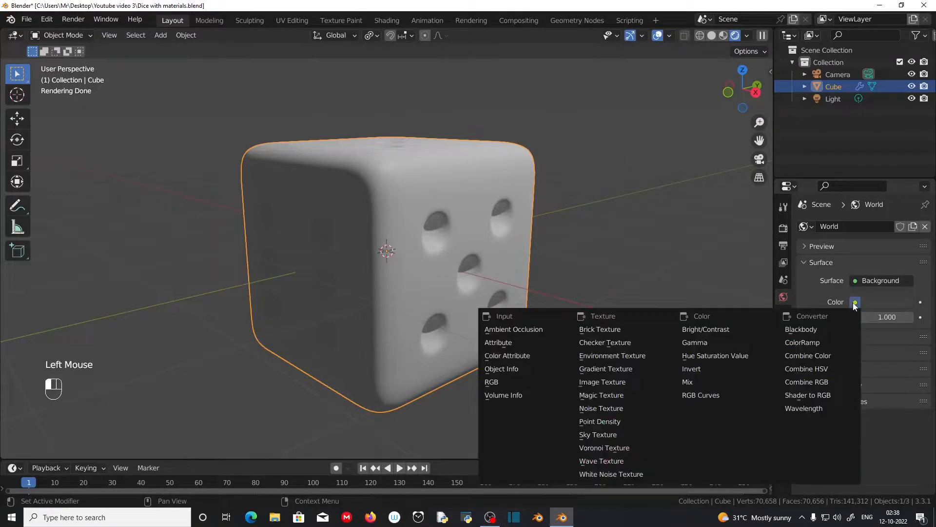
click(638, 357)
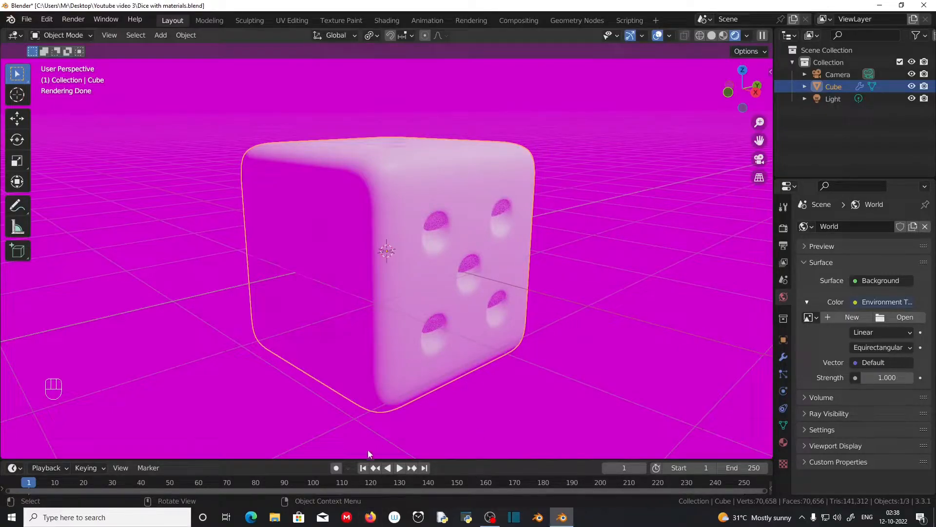
Switch to Firefox, search for polyhaven and open the Poly Haven HDRIs library.
click(371, 517)
text(polyhave)
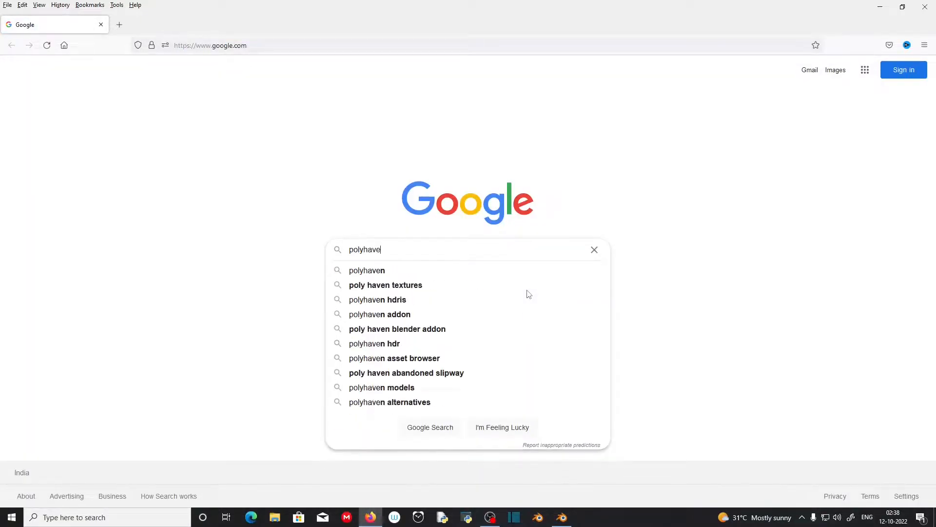
text(n)
key(Return)
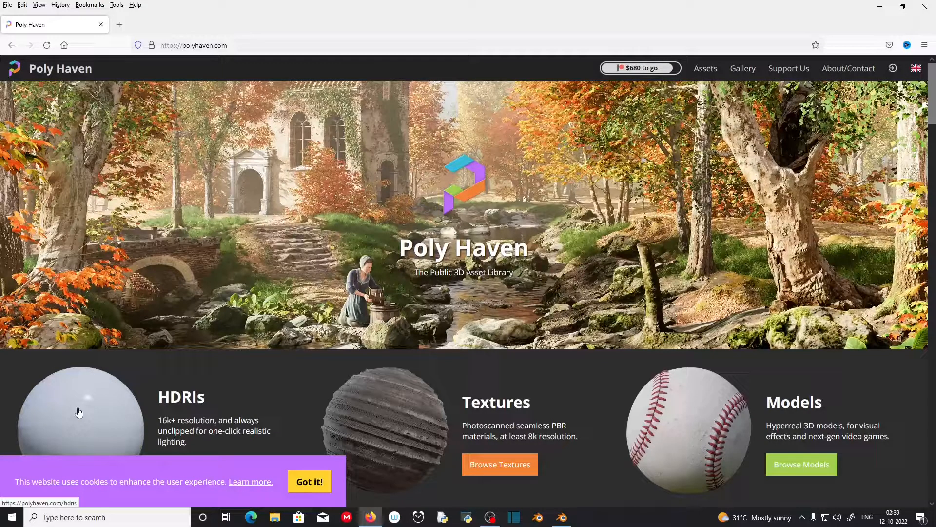
click(79, 413)
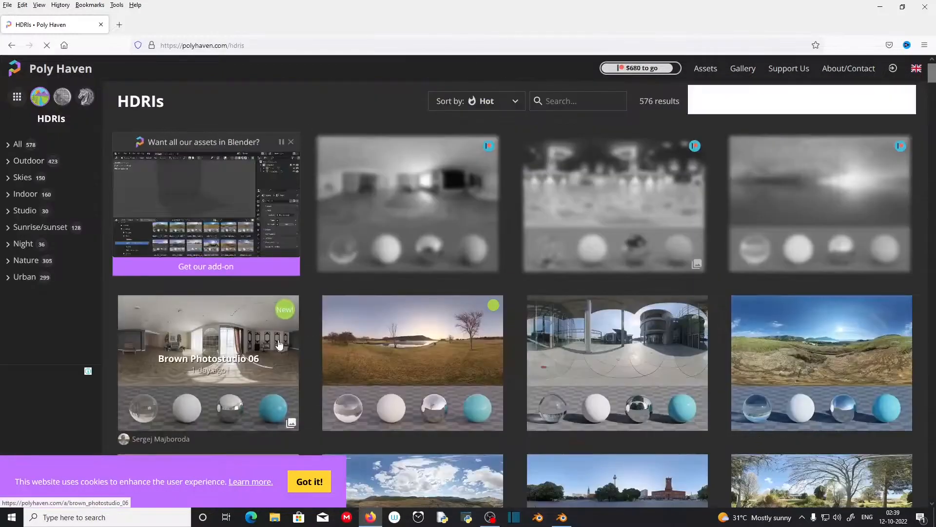
Download the Brown Photostudio 05 HDRI as a 4K EXR into the Youtube video 3 folder, and close the browser.
scroll(606, 389, down, 3)
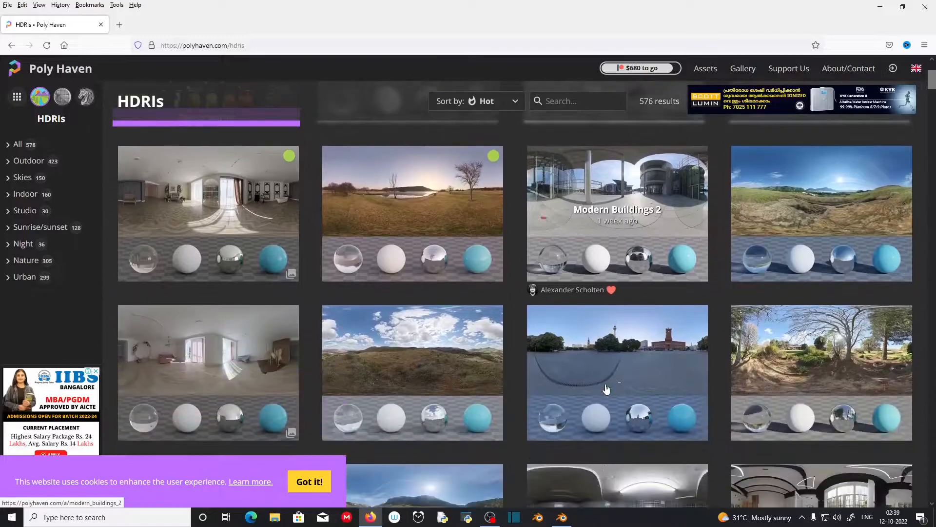
click(224, 352)
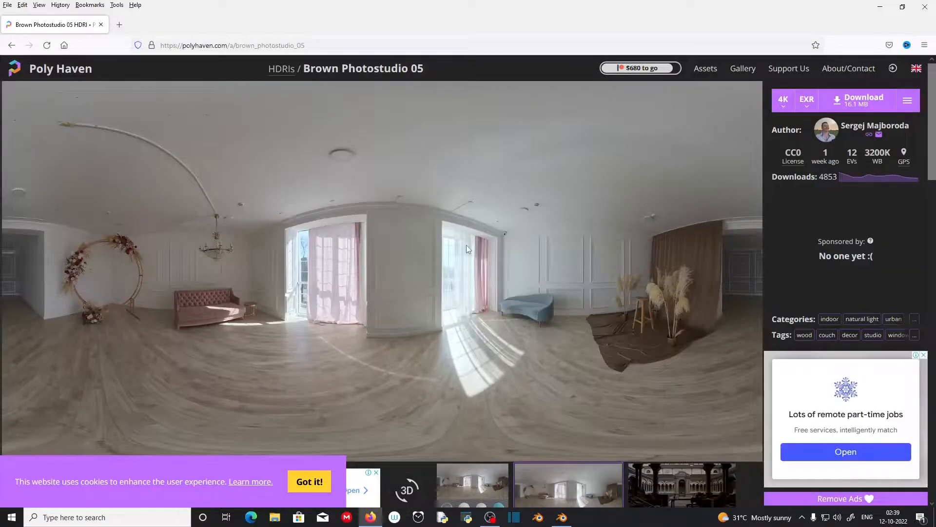
click(866, 101)
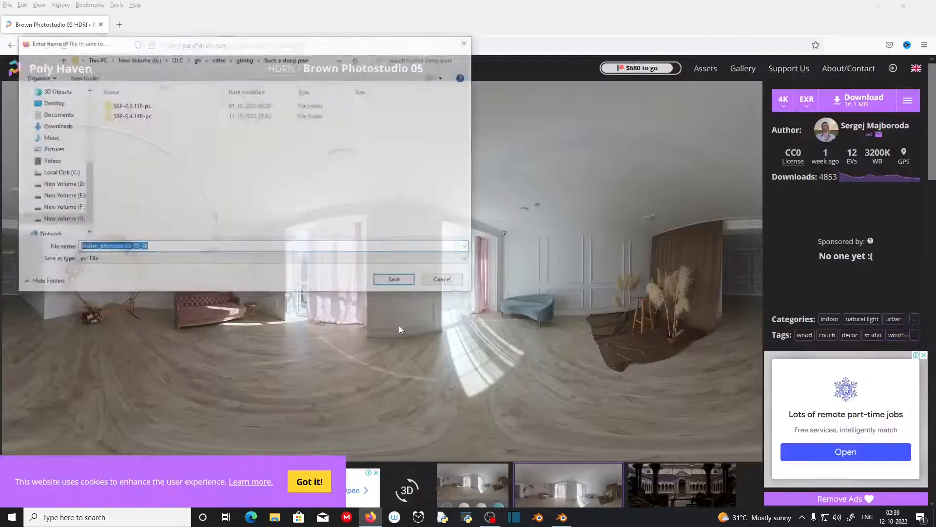
double_click(286, 117)
click(397, 281)
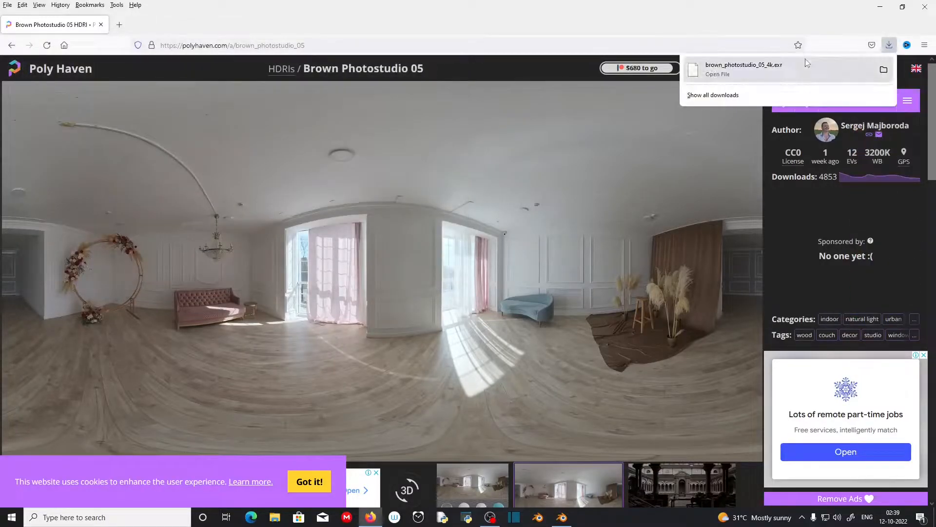
click(925, 7)
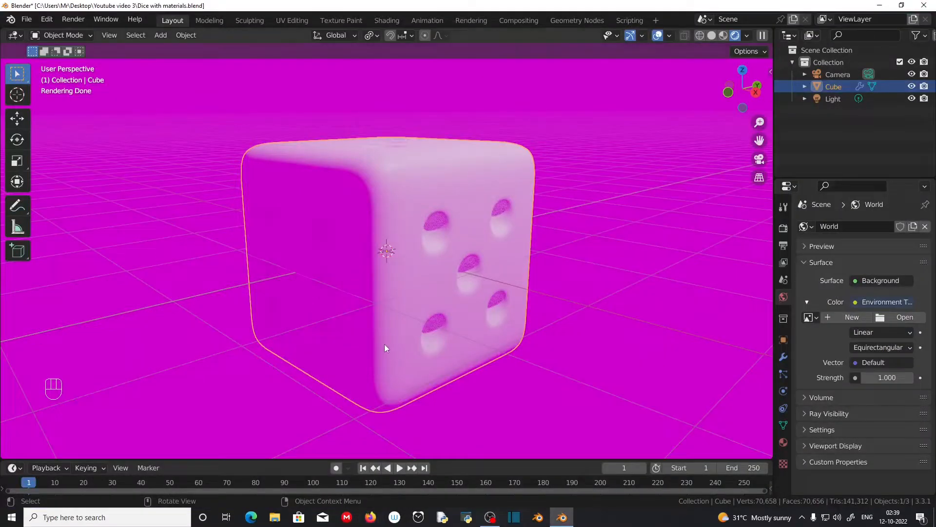
Load brown_photostudio_05_4k.exr from the desktop's Youtube video 3 folder as the world's environment texture.
click(905, 318)
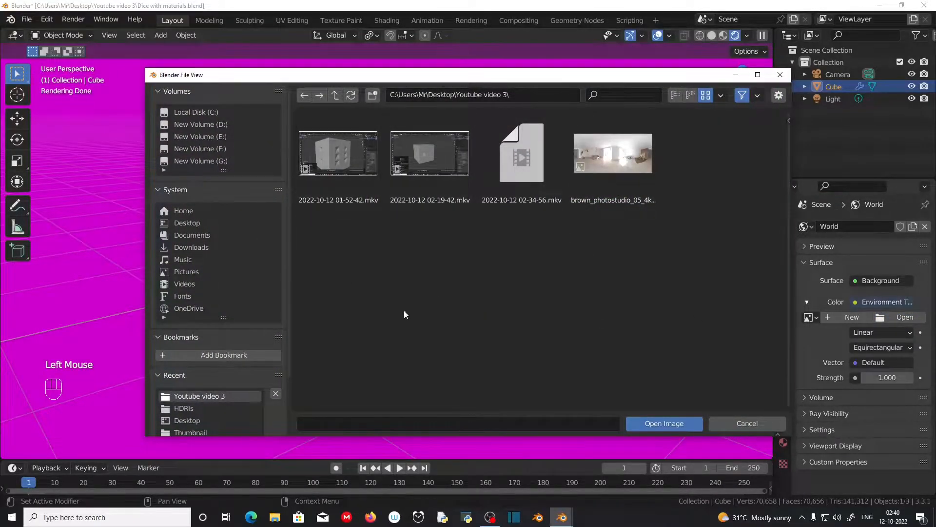
click(225, 223)
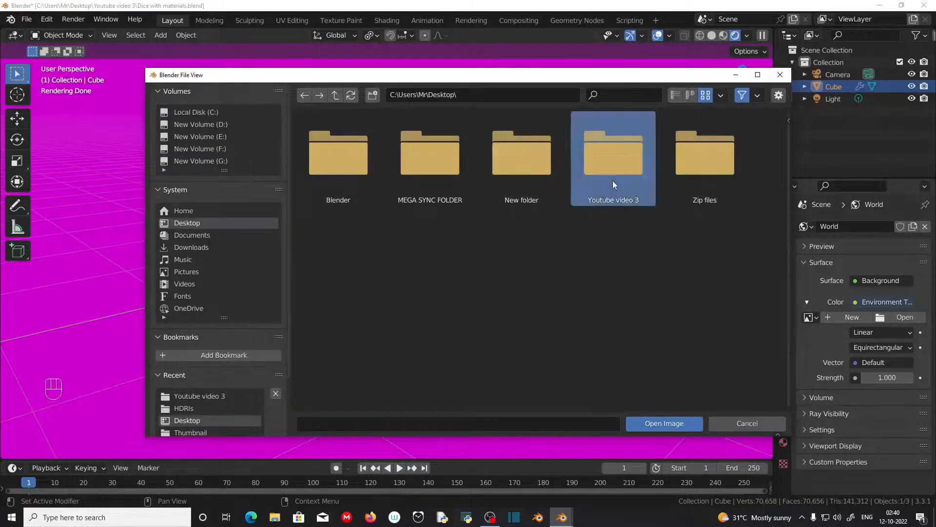
click(612, 181)
click(533, 180)
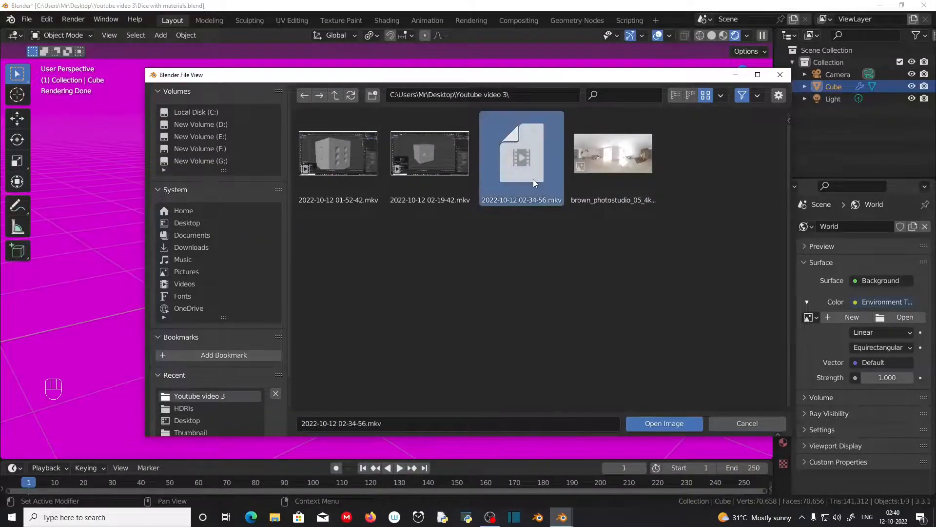
key(Right)
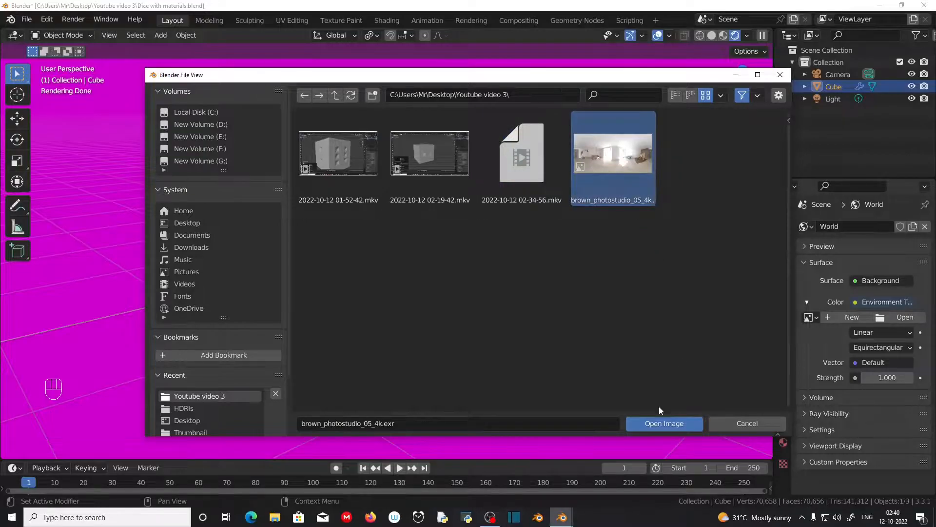
click(658, 422)
scroll(435, 309, down, 3)
scroll(562, 326, up, 3)
middle_drag(563, 327, 480, 223)
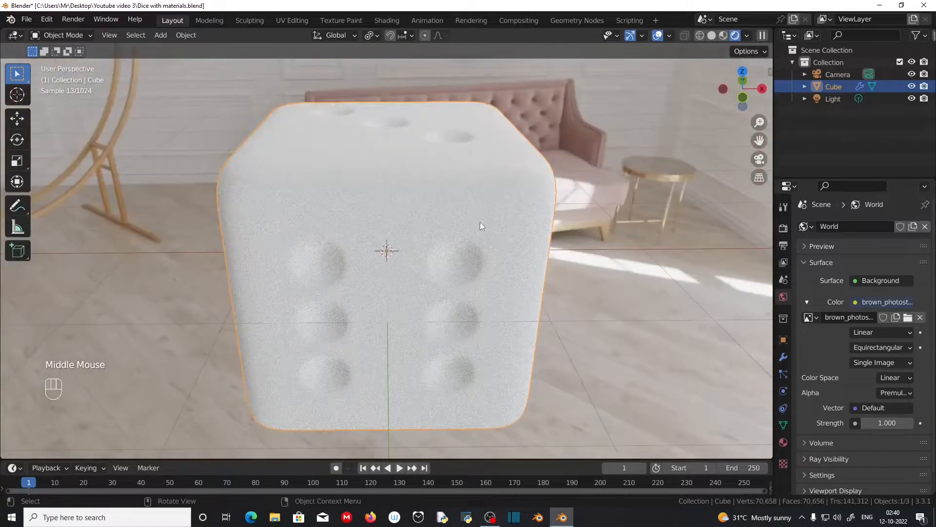
Replace the die's existing material with a new one named Dice red.
click(478, 329)
click(376, 292)
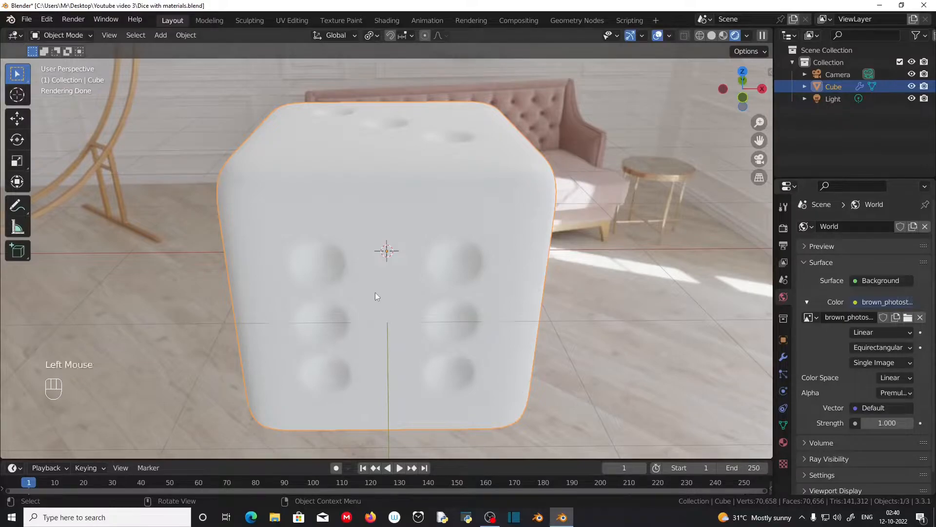
click(783, 442)
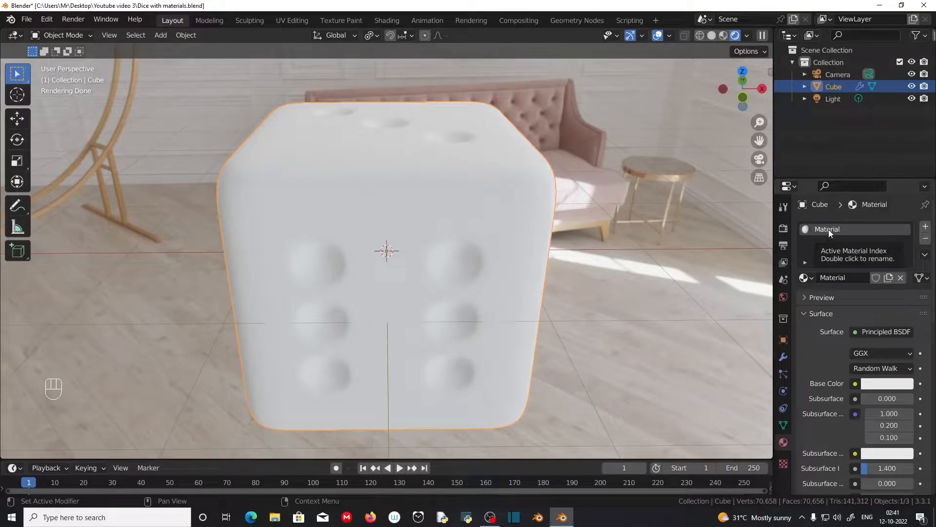
click(925, 238)
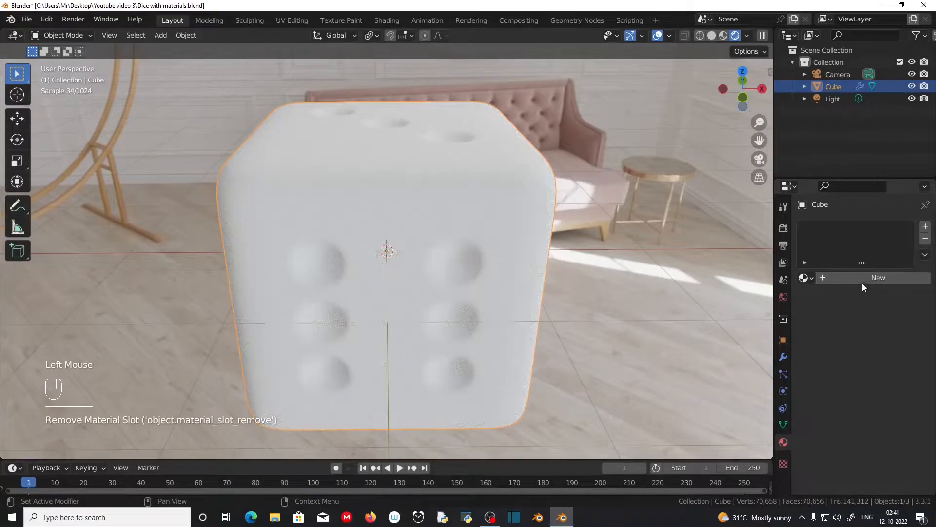
click(863, 279)
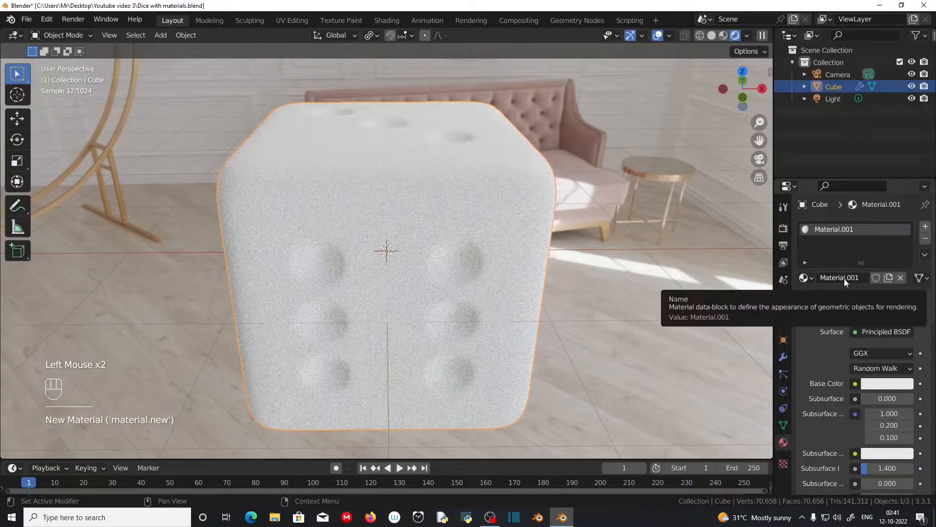
click(844, 279)
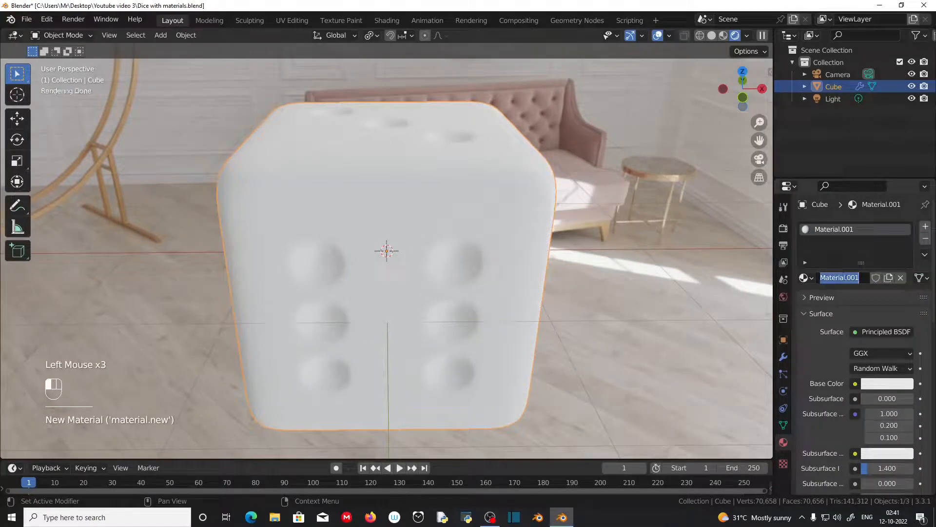
text(Dice red)
key(Return)
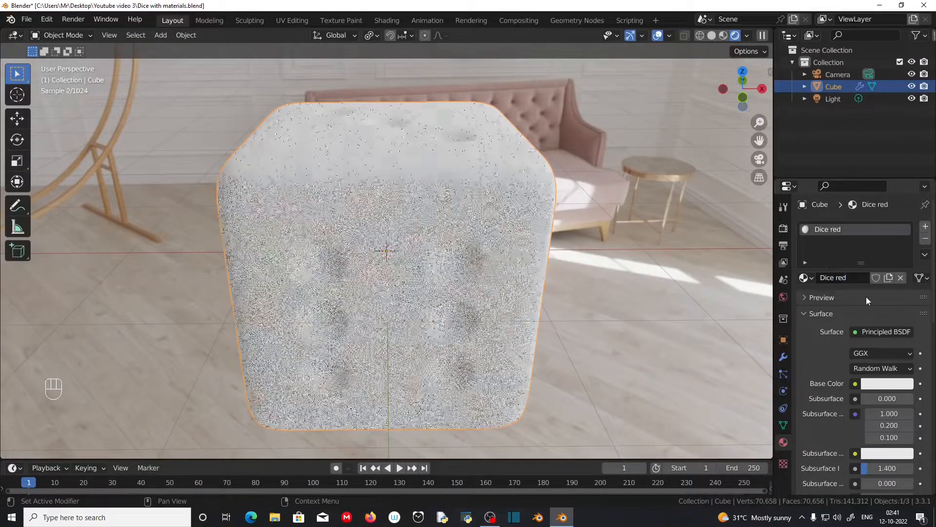
Set the Dice red material's base color to red with hue 0.999, saturation 1.000 and value 0.800.
drag(774, 350, 713, 354)
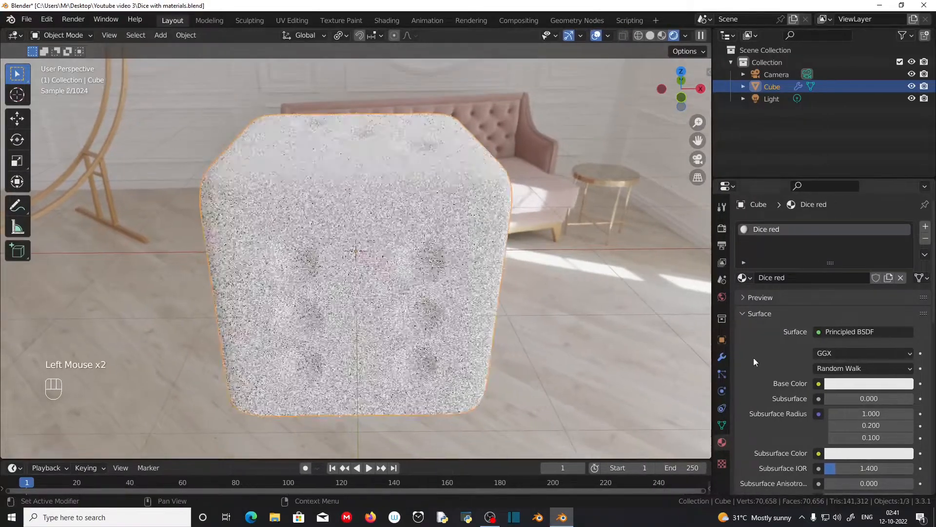
scroll(788, 349, down, 3)
click(853, 313)
drag(853, 180, 853, 222)
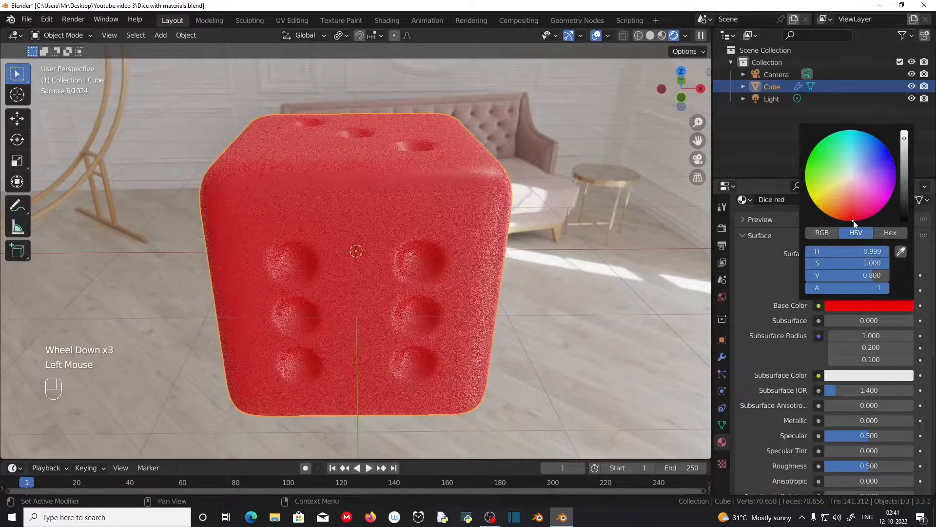
Match the Dice red material's subsurface color to its red base color by sampling it with the eyedropper.
click(790, 292)
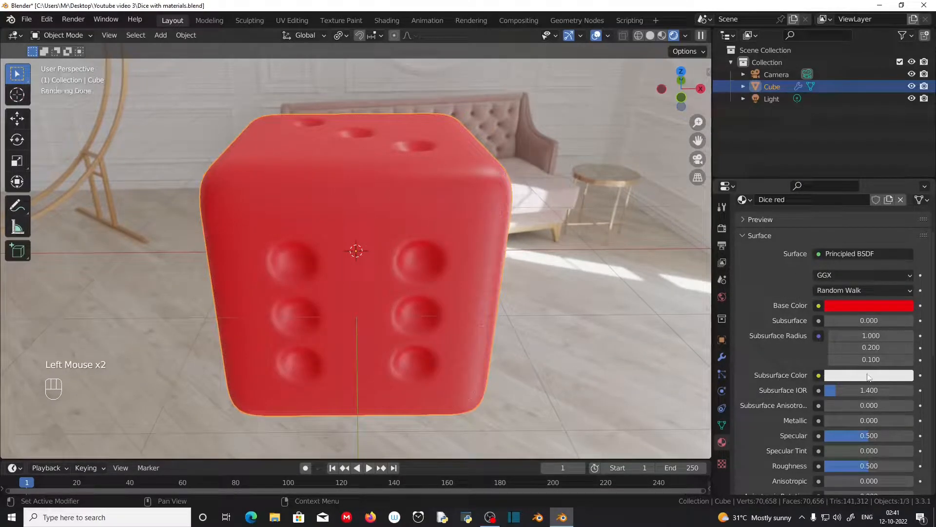
click(878, 375)
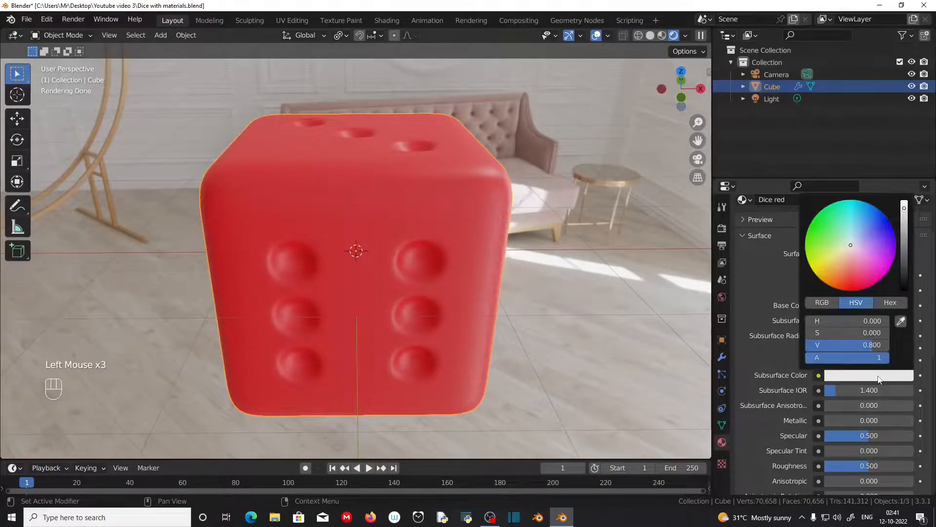
click(901, 321)
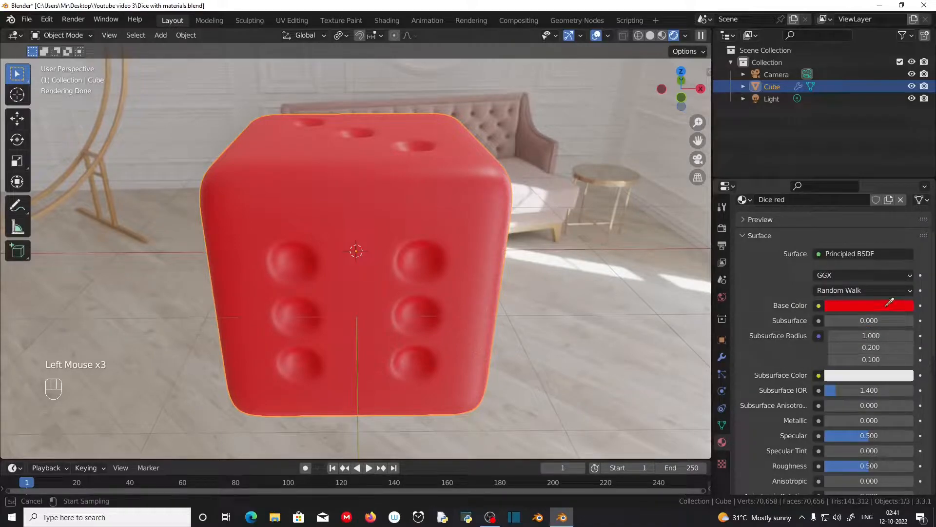
click(889, 305)
Set the Dice red material's subsurface to 0.25 and all three subsurface radius values to 0.4.
click(858, 321)
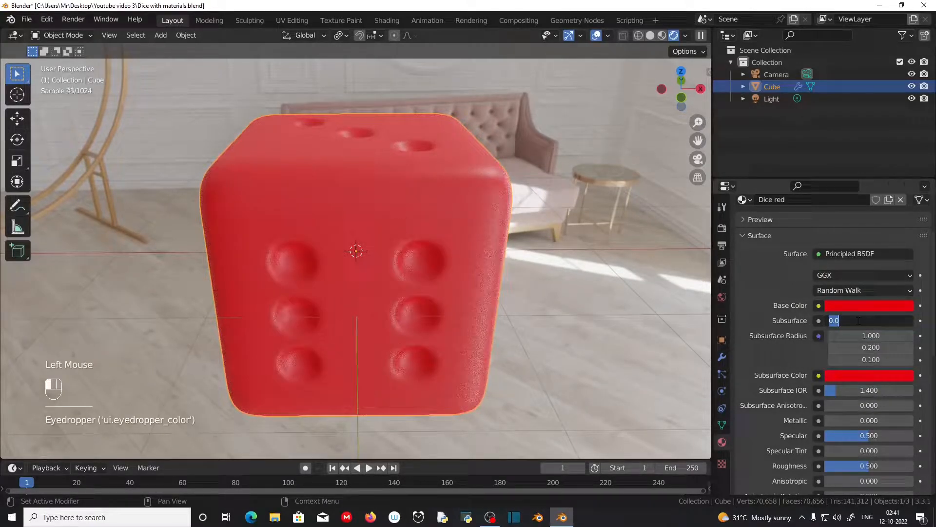
text(0.25)
key(Return)
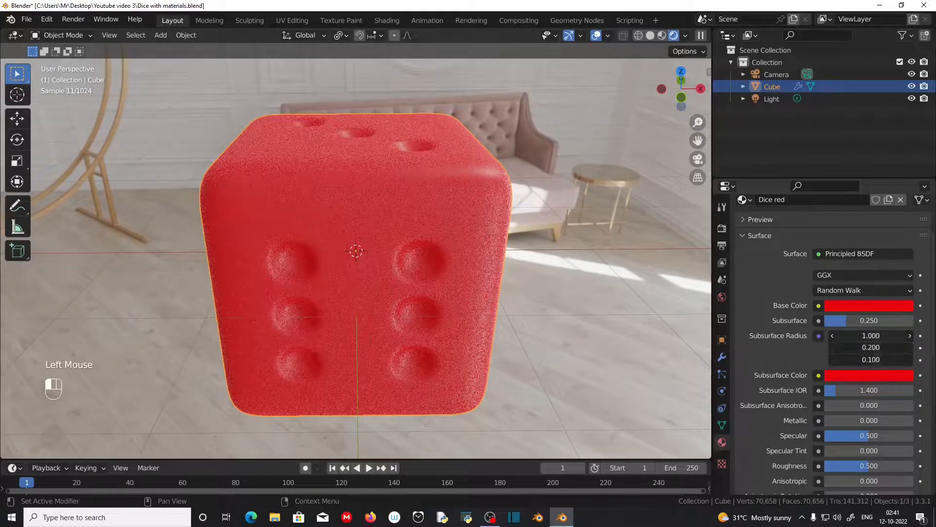
click(856, 335)
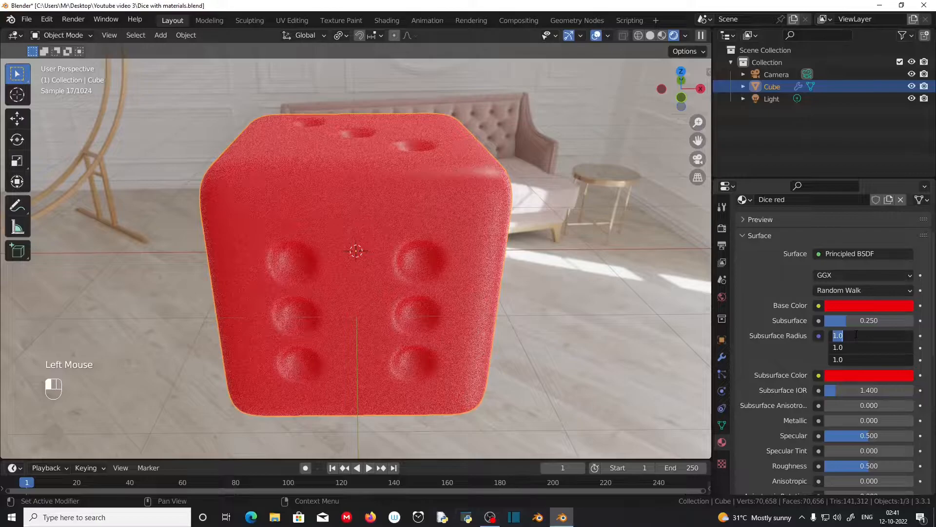
text(.4)
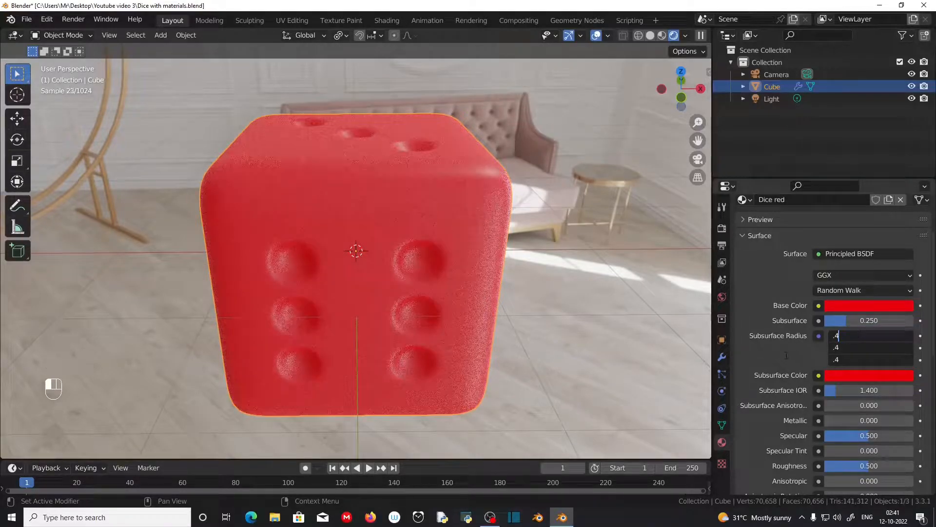
Set the Dice red material's roughness to 0.18.
scroll(786, 355, down, 4)
click(866, 388)
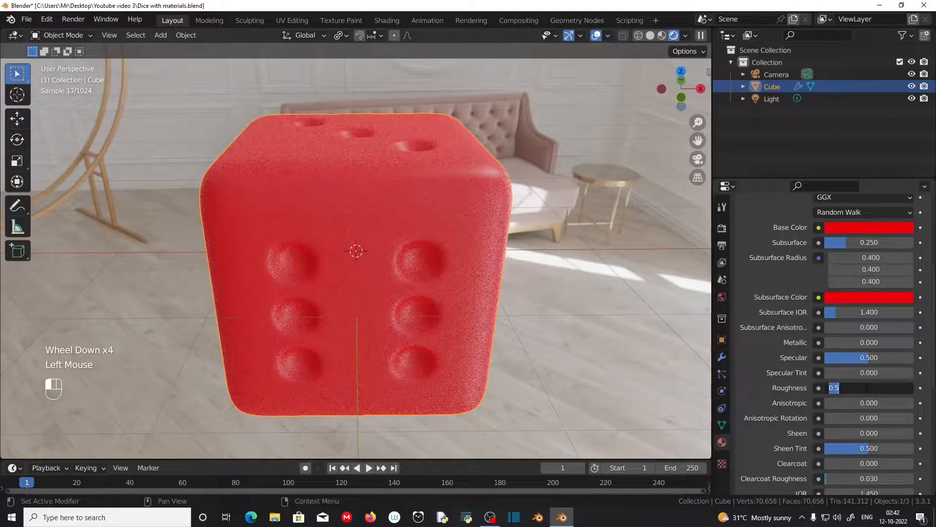
text(.18)
key(Return)
scroll(775, 345, up, 7)
middle_drag(429, 353, 527, 339)
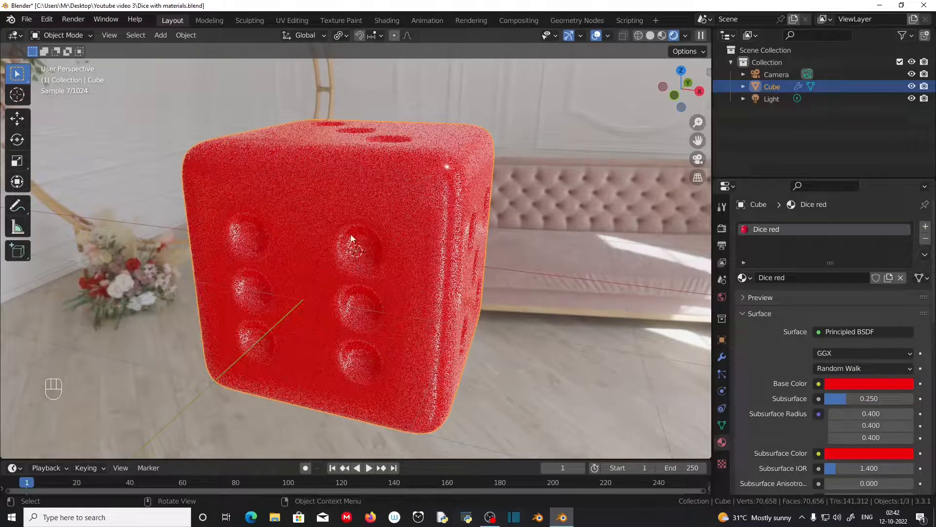
Put the die in Edit Mode with the Subdivision modifier's edit-mode display turned off, and use Material Preview shading in the viewport.
click(392, 302)
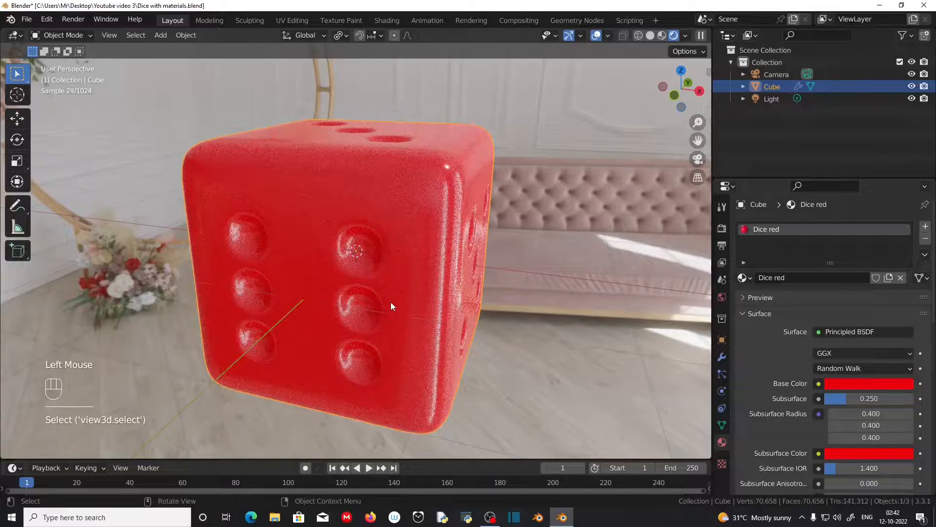
key(Tab)
middle_drag(390, 302, 379, 197)
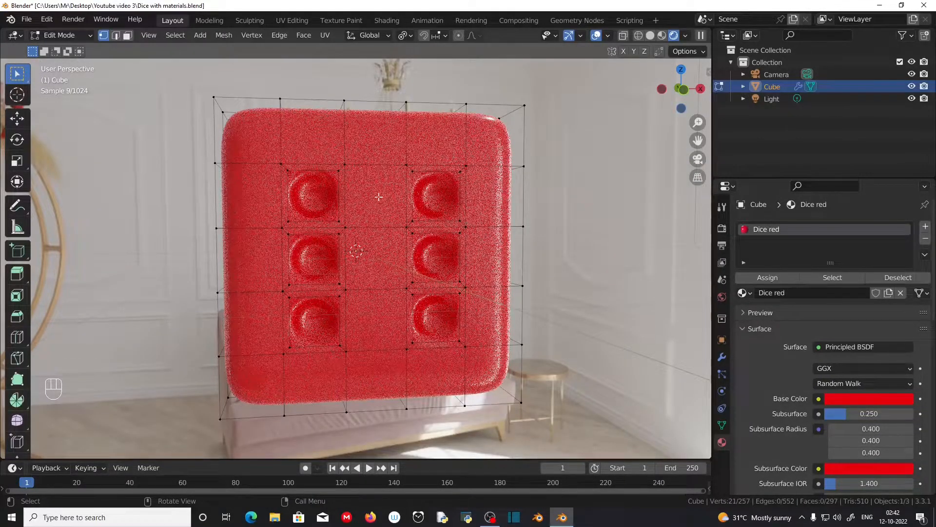
click(721, 356)
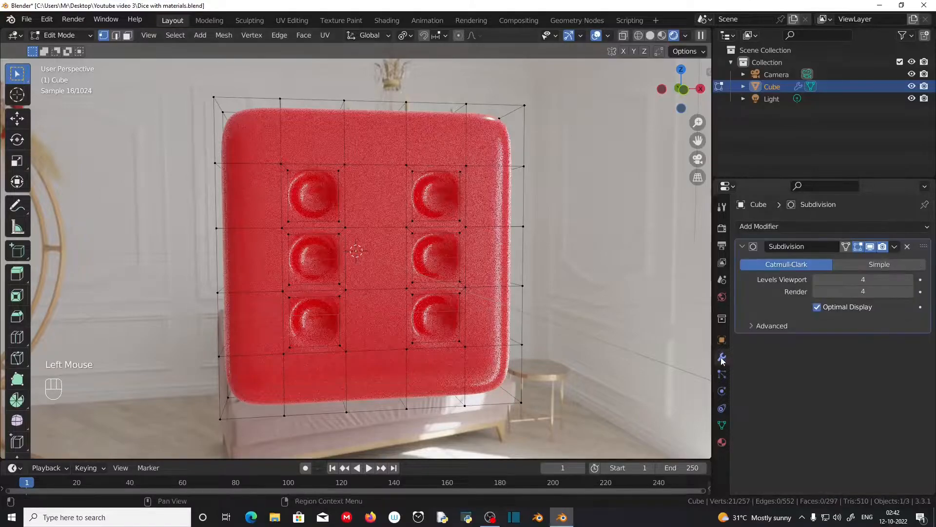
click(858, 248)
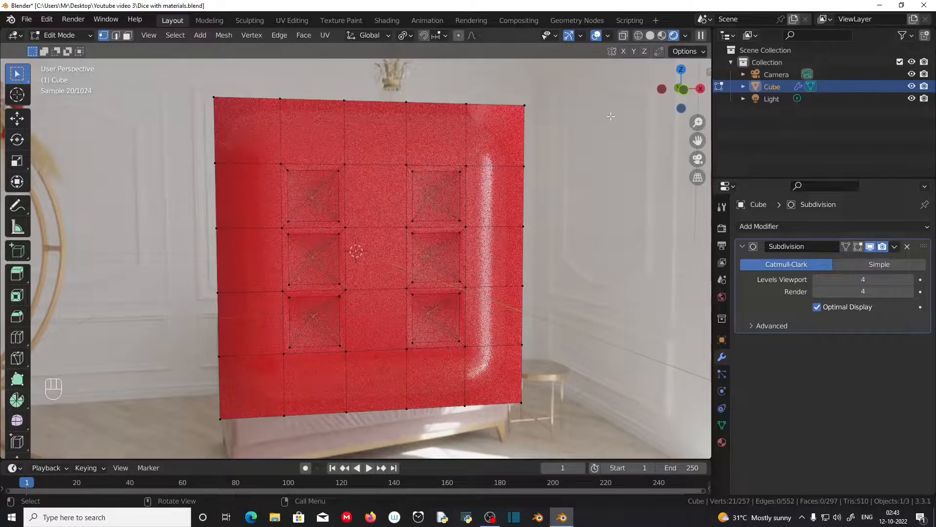
click(662, 35)
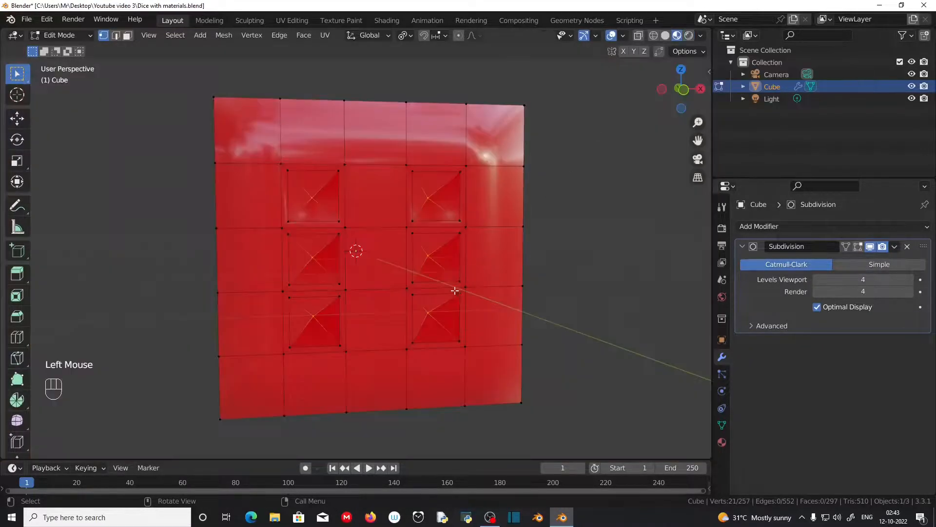
In face select mode, select the recessed faces of all six holes on the die's six-hole side.
click(126, 36)
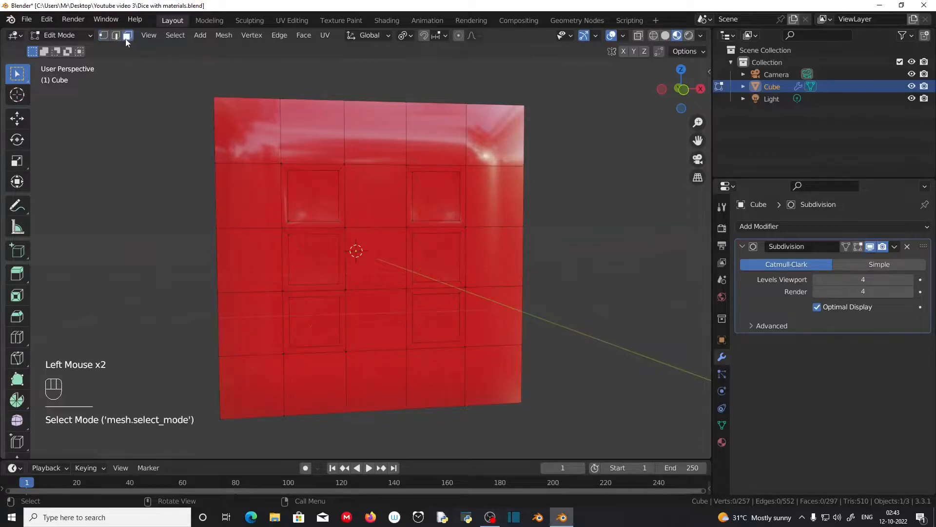
drag(299, 182, 319, 210)
shift+drag(427, 183, 447, 217)
shift+drag(430, 249, 446, 273)
shift+drag(440, 305, 420, 335)
shift+click(312, 322)
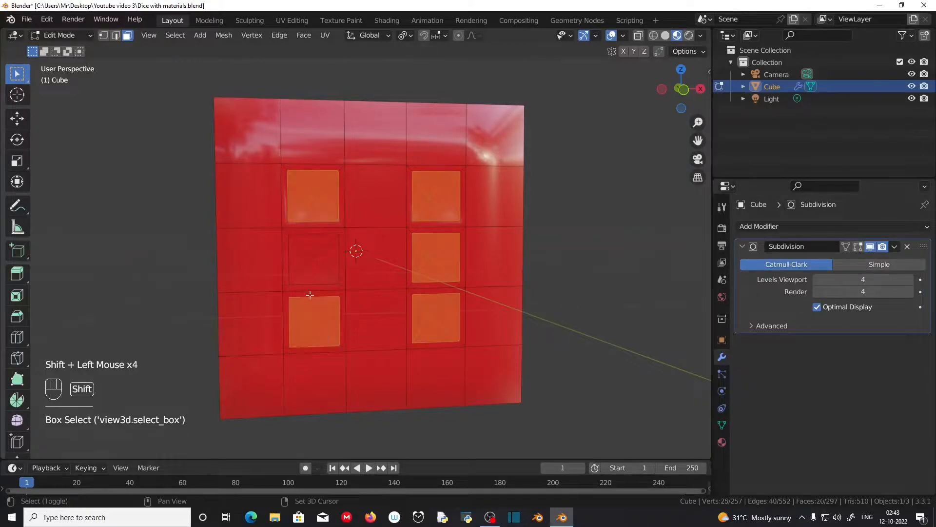
shift+drag(304, 248, 330, 284)
Add the recessed hole faces on the die's two-hole and one-hole sides to the selection.
middle_drag(275, 337, 409, 345)
shift+drag(362, 198, 379, 216)
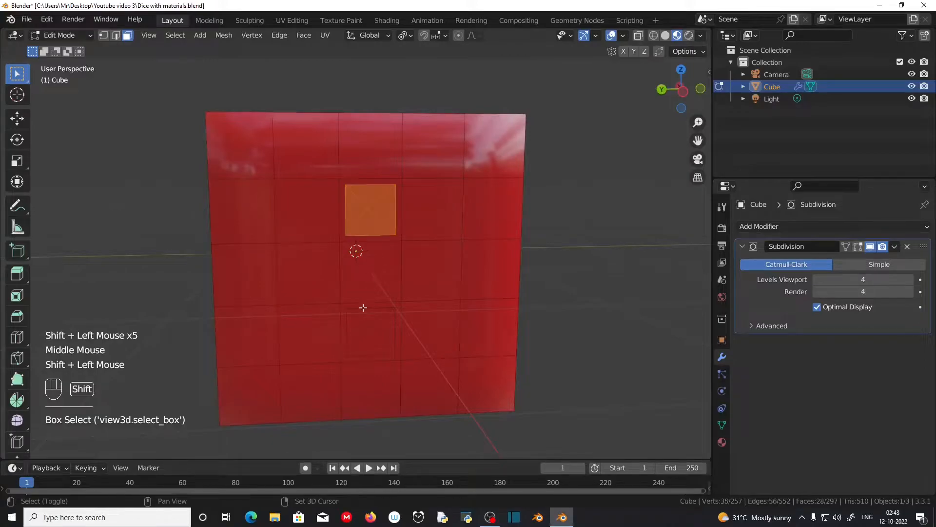
shift+drag(359, 316, 378, 350)
middle_drag(378, 349, 439, 327)
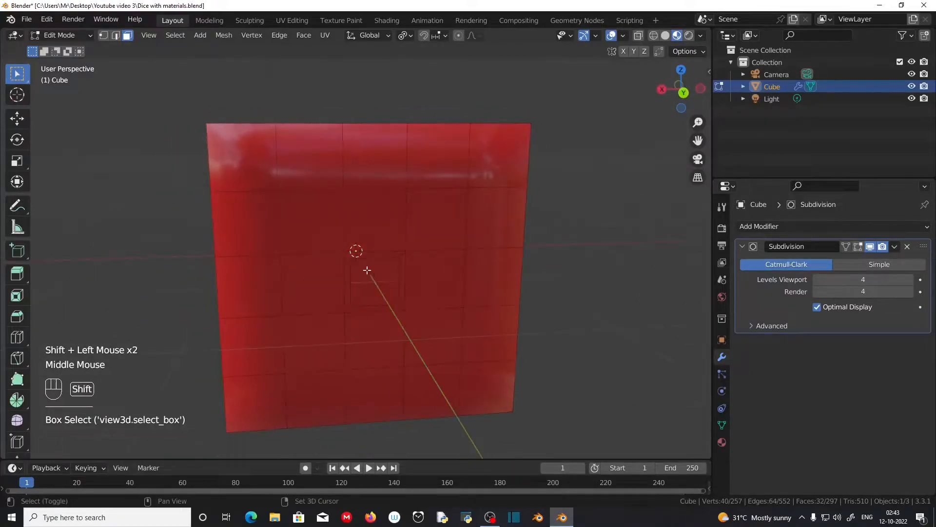
shift+drag(366, 270, 385, 291)
Extend the selection with the recessed hole faces on the die's three-hole and four-hole sides.
middle_drag(386, 292, 355, 434)
shift+drag(268, 198, 282, 220)
shift+drag(347, 225, 448, 277)
middle_drag(273, 271, 469, 424)
shift+drag(267, 215, 288, 236)
shift+drag(375, 170, 393, 190)
shift+drag(430, 277, 445, 309)
shift+drag(317, 328, 336, 346)
Add the five recessed holes on the die's five-hole side to the face selection.
middle_drag(337, 346, 313, 198)
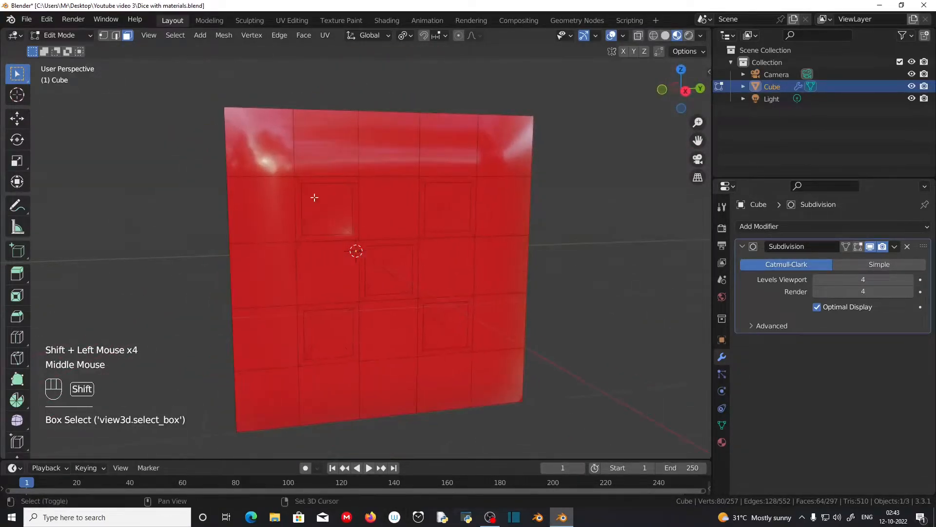
shift+drag(313, 199, 337, 219)
shift+drag(433, 198, 451, 222)
shift+drag(373, 254, 393, 276)
shift+drag(437, 313, 442, 328)
shift+drag(317, 321, 339, 344)
middle_drag(339, 344, 475, 243)
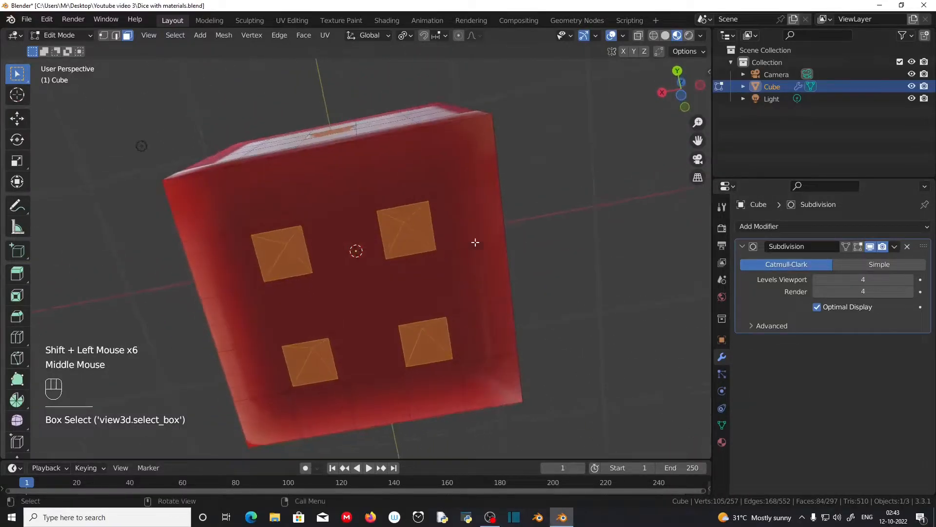
Turn the Subdivision modifier's edit-mode display back on and return the die to Object Mode.
click(858, 246)
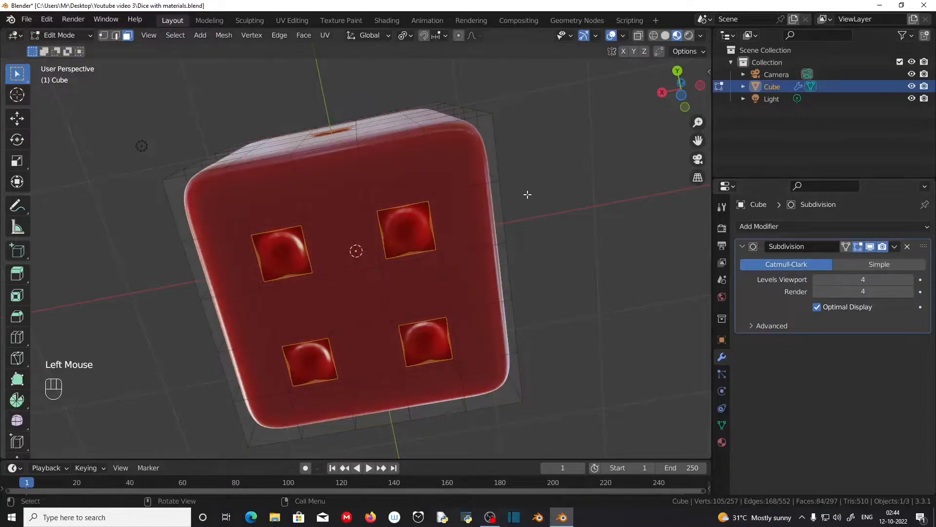
key(Tab)
middle_drag(526, 194, 586, 254)
Add a second material slot to the die and assign the existing Dice red material to it.
click(722, 441)
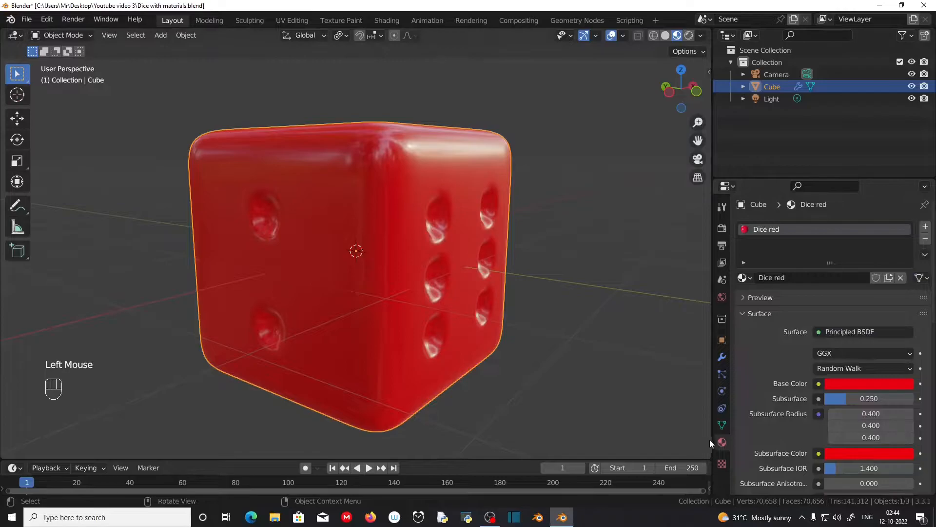
click(925, 228)
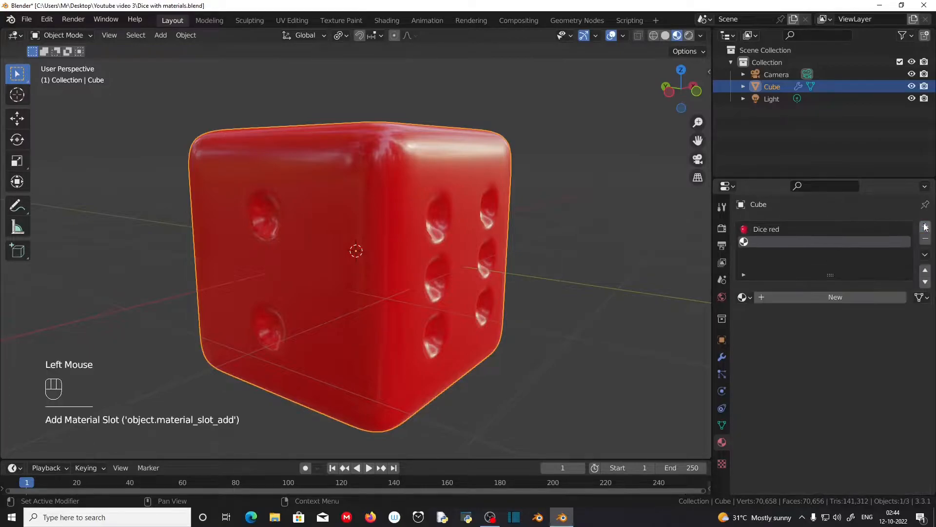
click(778, 242)
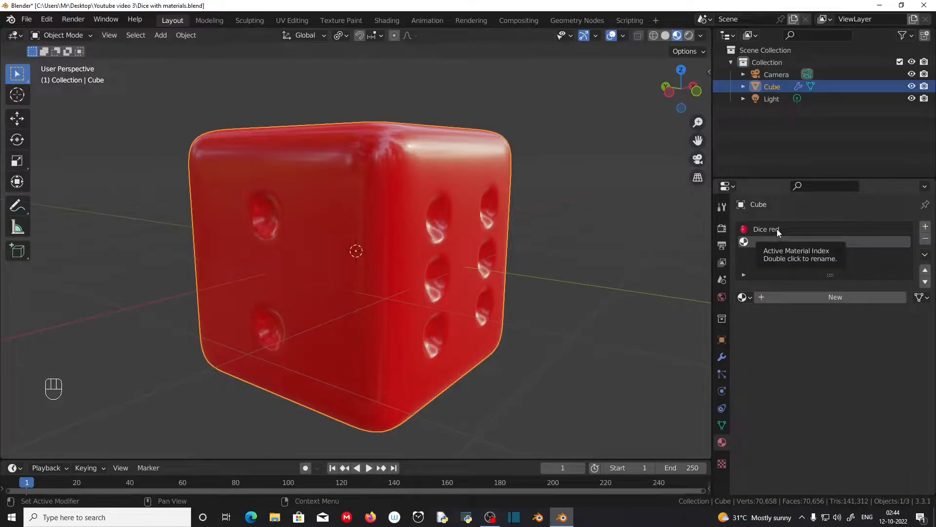
click(746, 297)
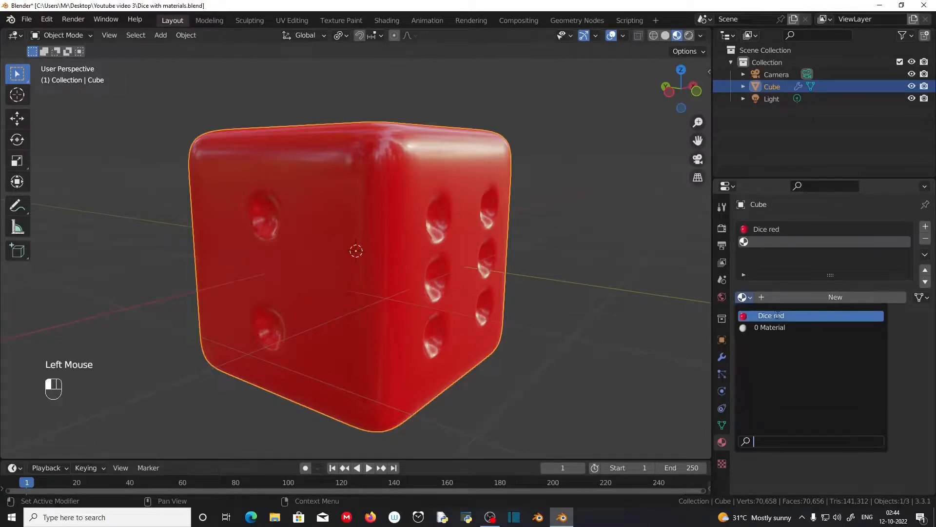
click(785, 316)
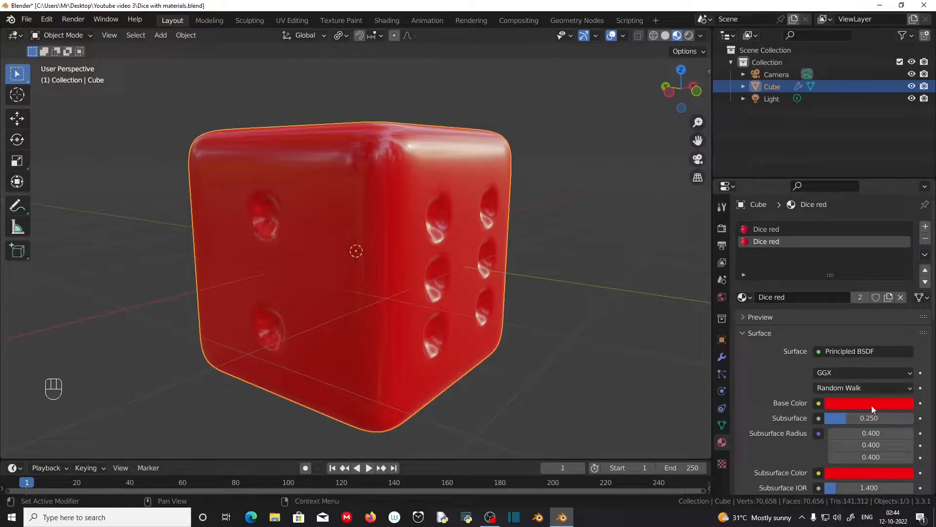
Make an independent copy of the second slot's material and name it Dice hole white.
click(888, 299)
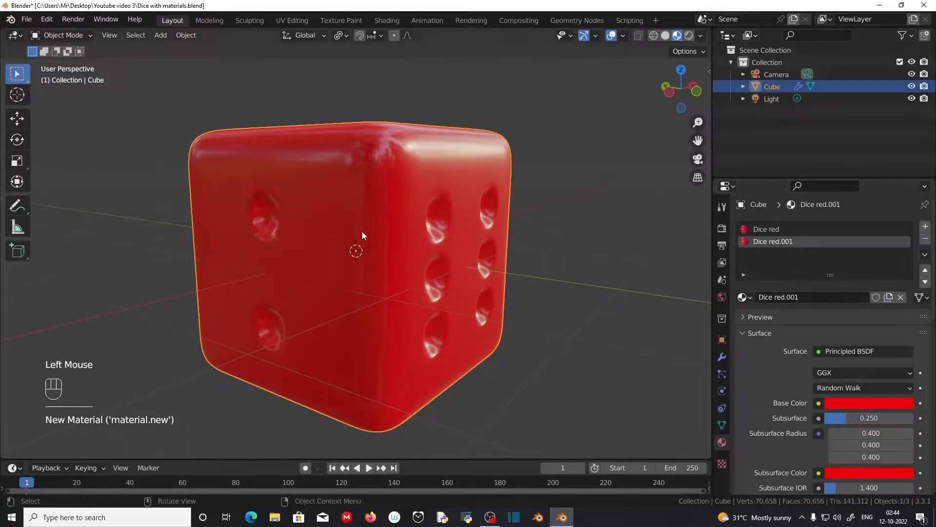
double_click(792, 298)
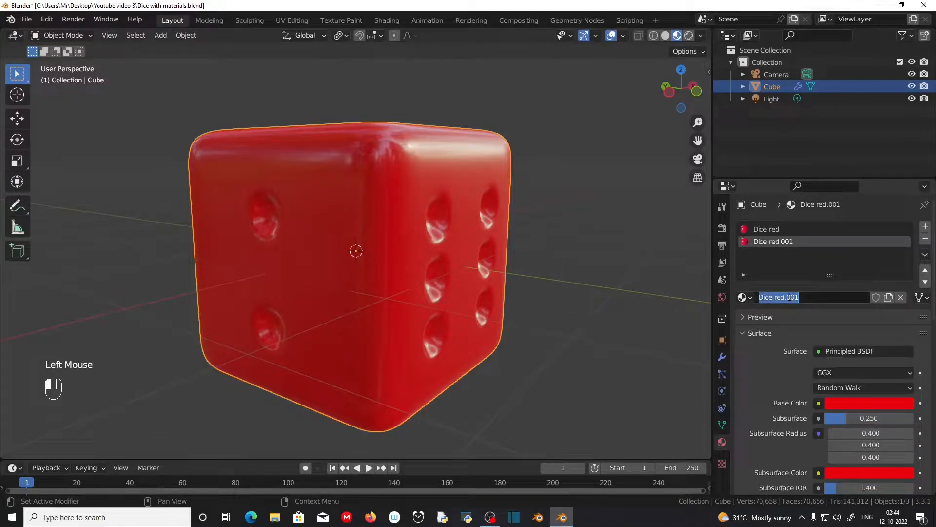
text(D)
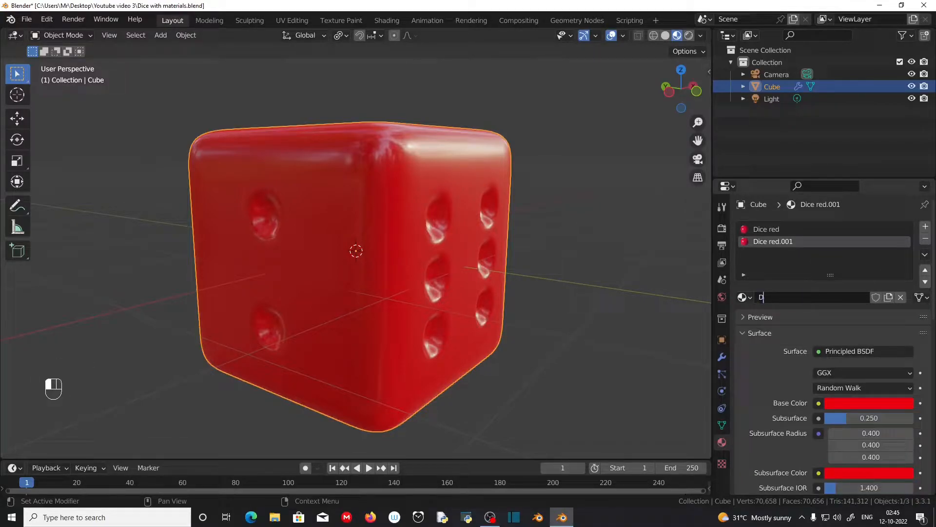
text(ice hole white)
key(Return)
Set the Dice hole white material's base color to white with hue 1.000, saturation 0.000 and value 1.000.
scroll(795, 380, down, 2)
click(870, 345)
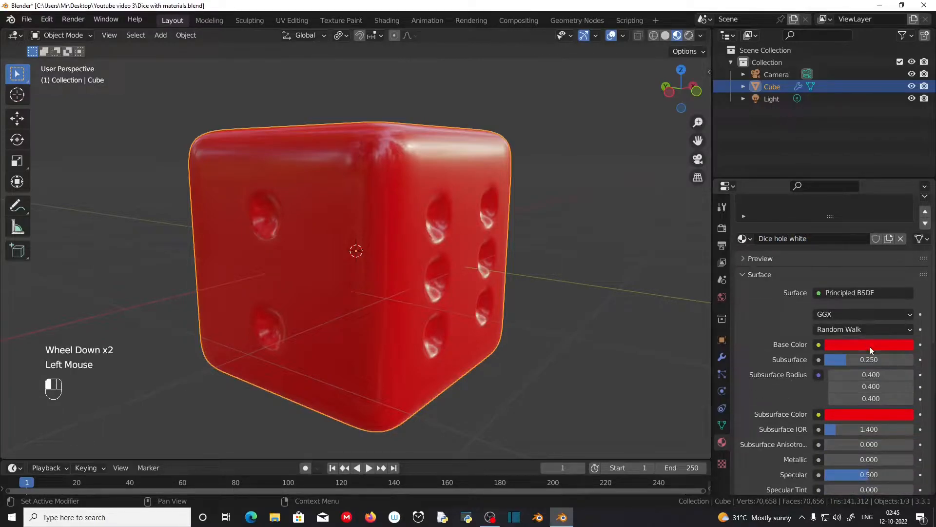
click(850, 216)
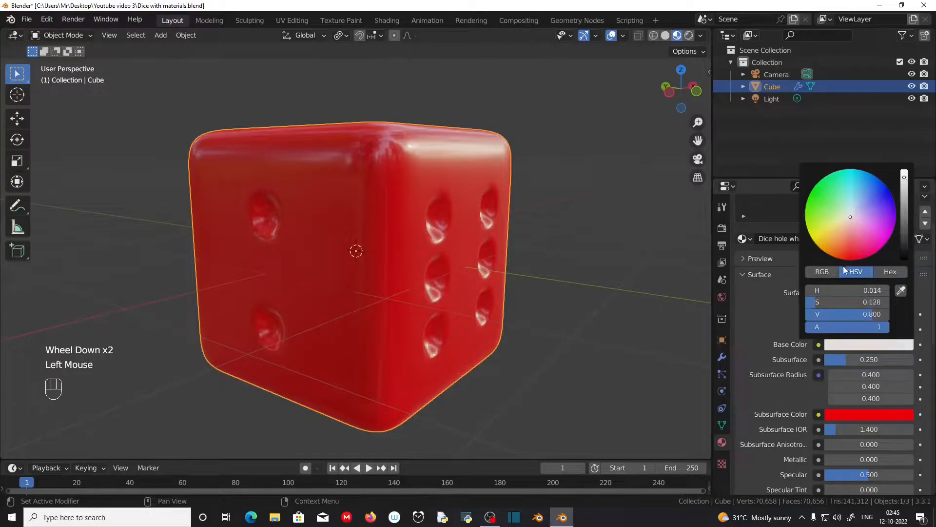
drag(818, 290, 885, 297)
drag(828, 302, 878, 313)
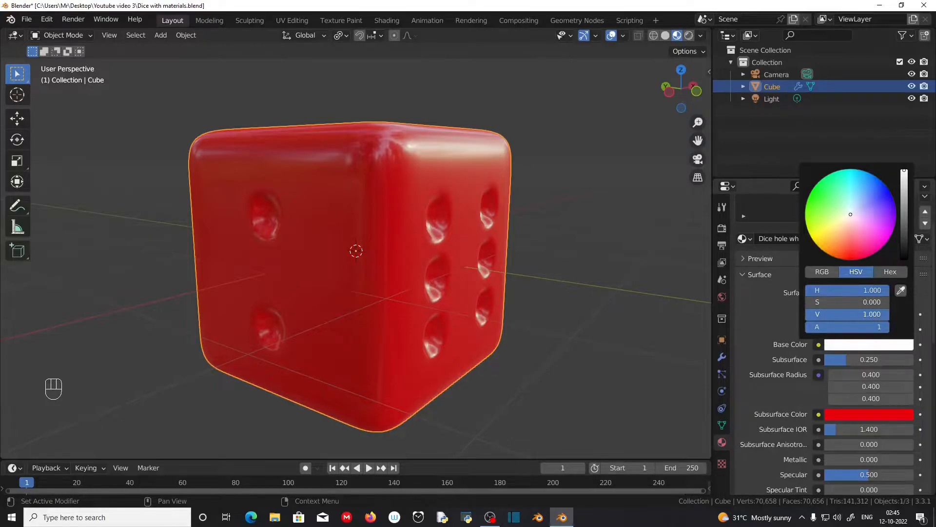
Sample the white base color with the eyedropper for the Dice hole white material's subsurface color.
click(853, 415)
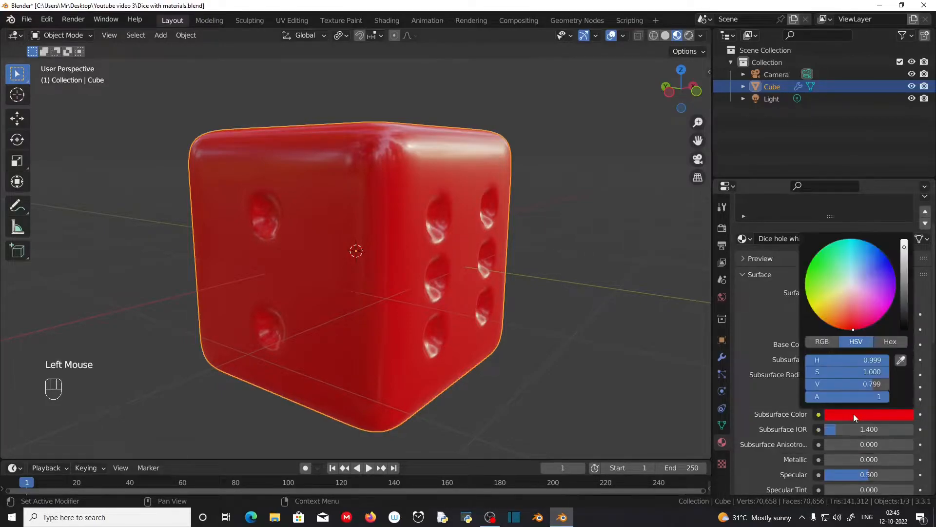
click(901, 361)
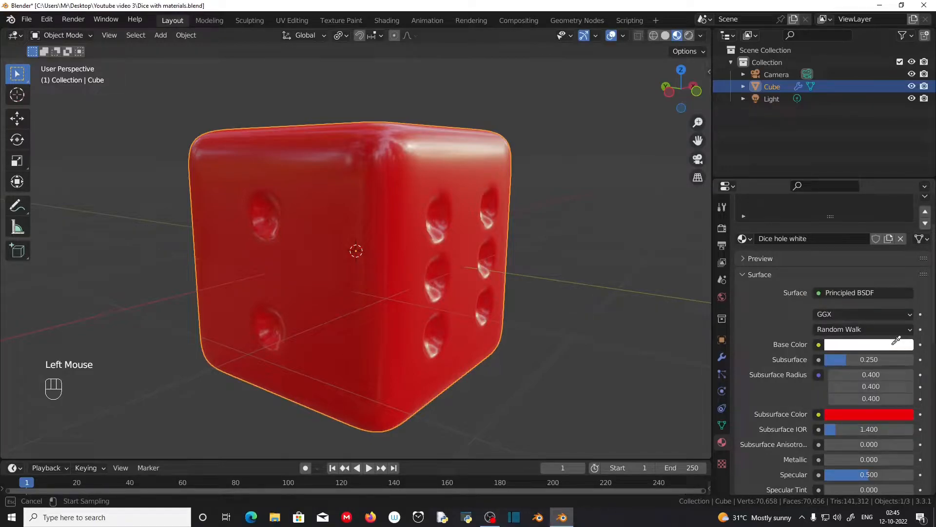
click(896, 340)
scroll(878, 346, down, 3)
scroll(878, 346, up, 5)
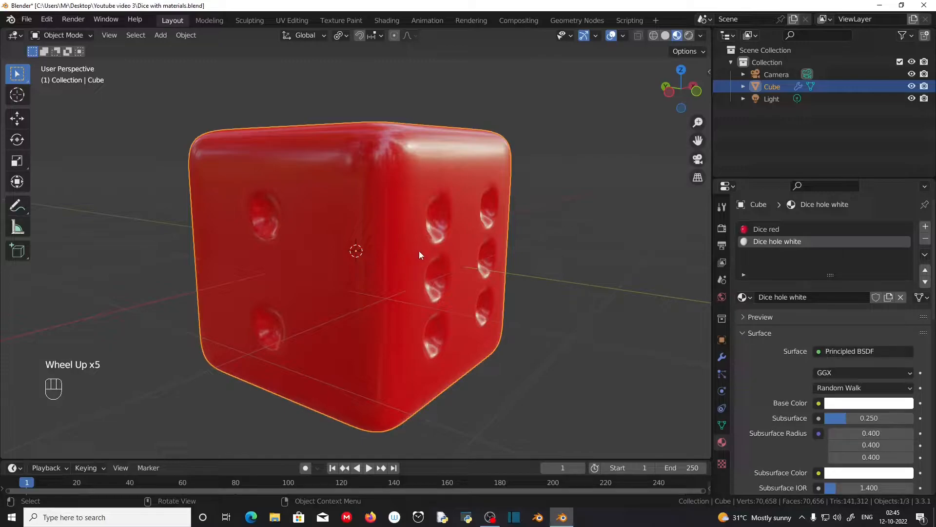
Assign the Dice hole white material to the selected faces of the die's holes in Edit Mode, then return to Object Mode.
key(Tab)
click(780, 244)
click(777, 297)
middle_drag(579, 311, 359, 271)
middle_drag(600, 276, 419, 274)
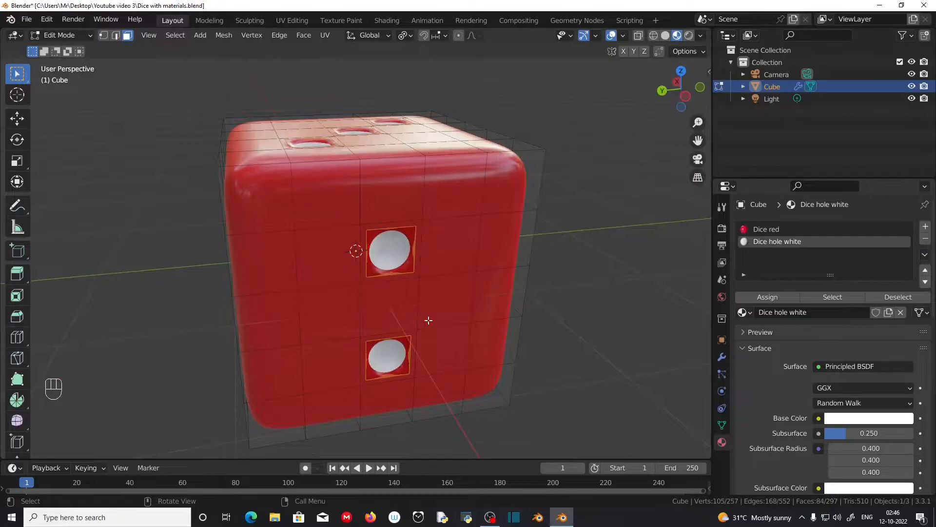
key(Tab)
Duplicate the die and place the copy beside the original, about 3.6 m away.
middle_drag(318, 299, 73, 429)
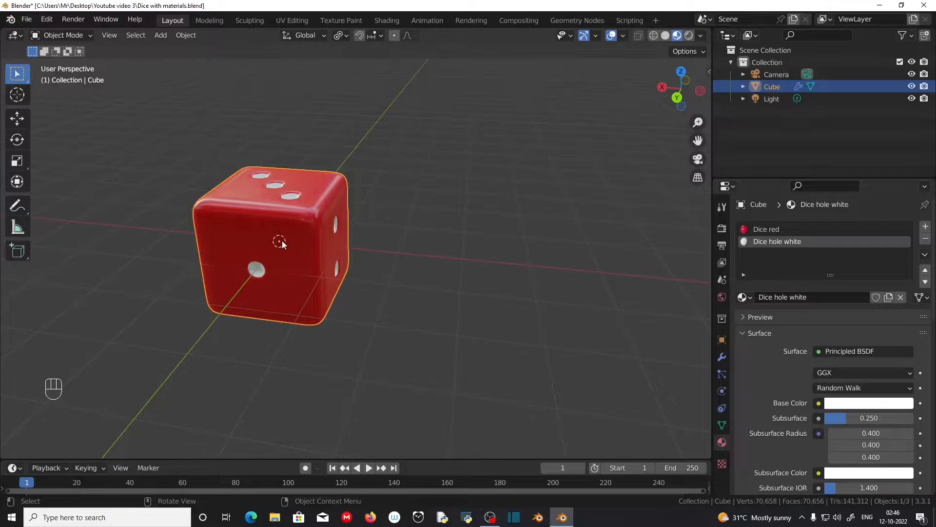
key(shift)
key(shift)
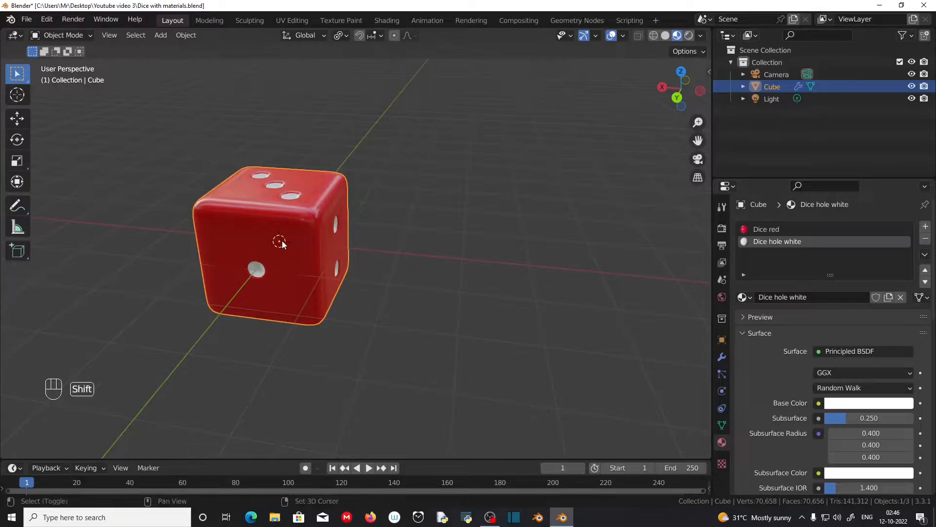
key(shift+d)
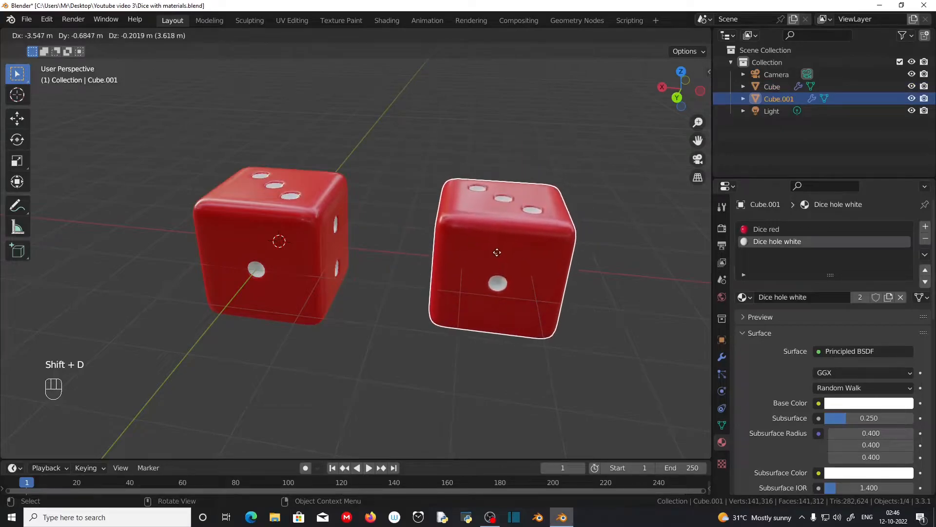
click(497, 252)
click(553, 266)
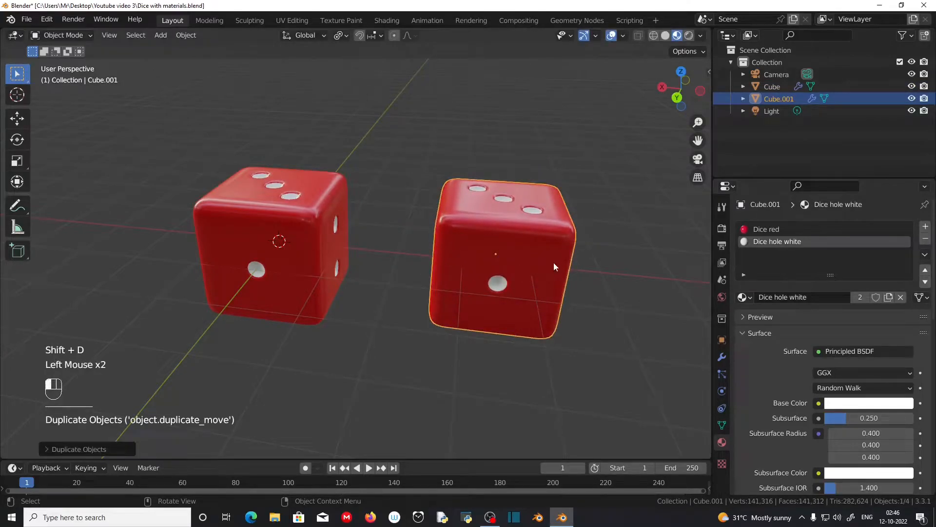
Make an independent copy of the Dice red material on the duplicated die.
click(723, 445)
scroll(813, 400, down, 3)
scroll(814, 400, up, 5)
click(775, 230)
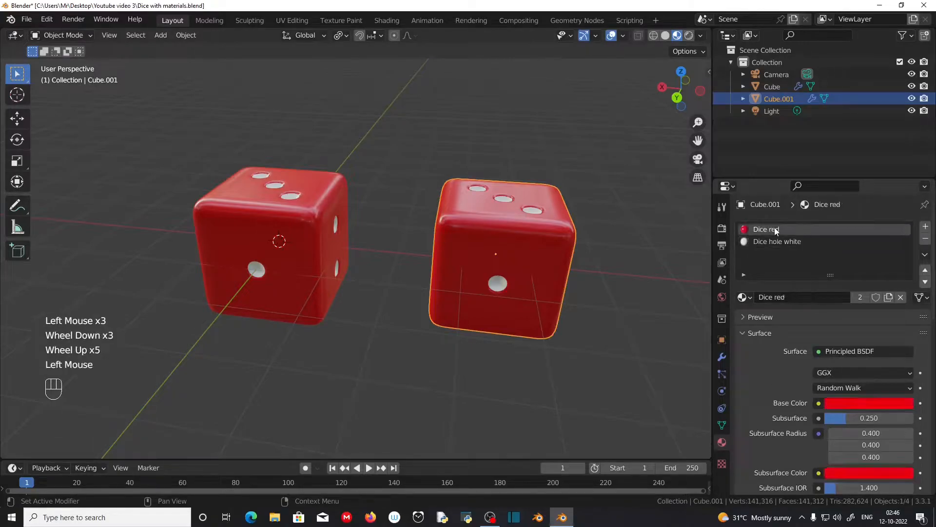
click(798, 229)
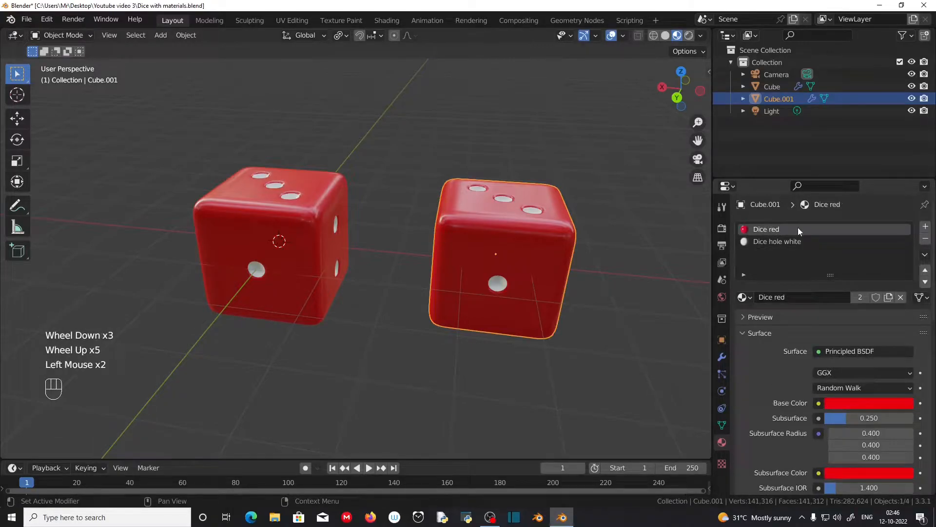
click(887, 297)
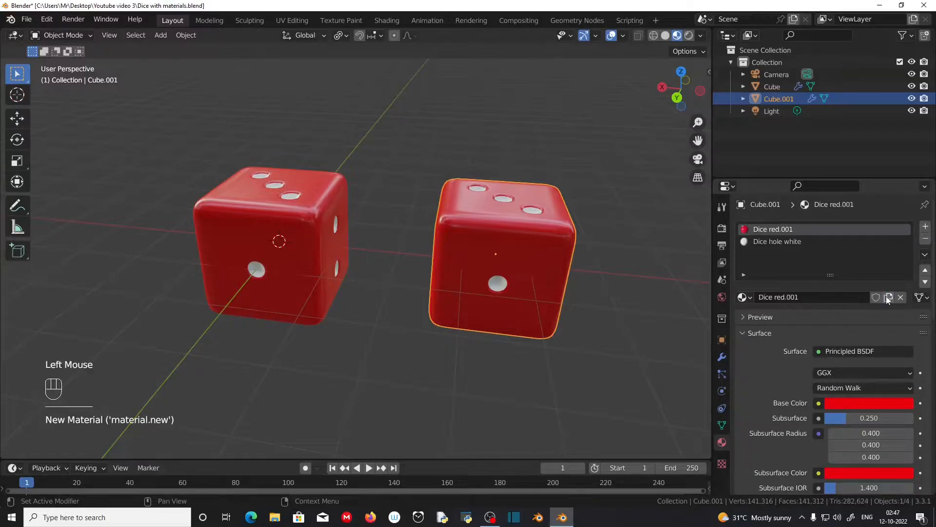
Rename the duplicated die's copied red material as Dice red transparent.
double_click(793, 298)
click(798, 297)
key(BackSpace)
key(BackSpace)
key(BackSpace)
key(BackSpace)
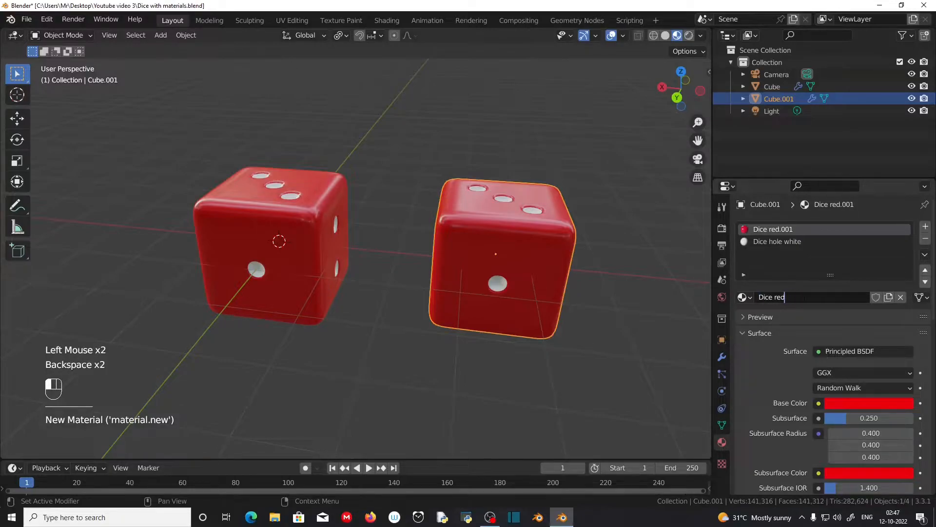
text(transp)
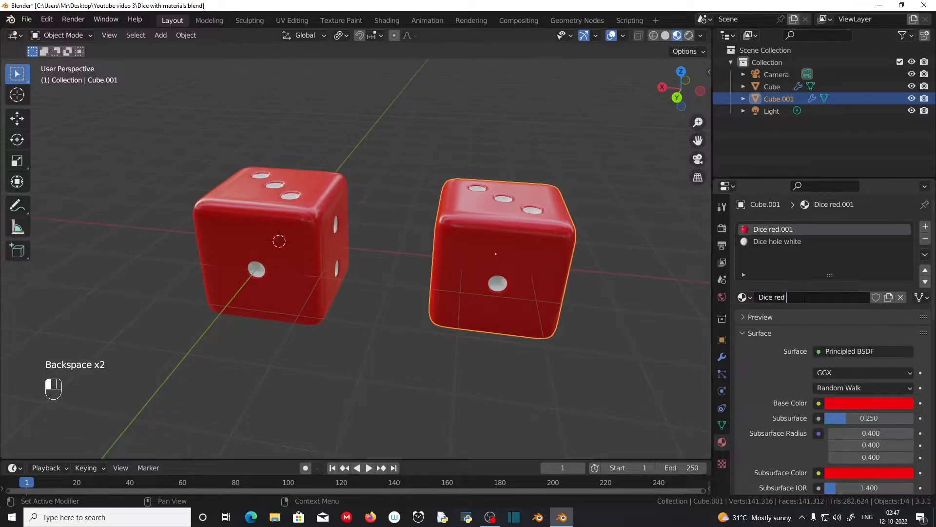
text(arent)
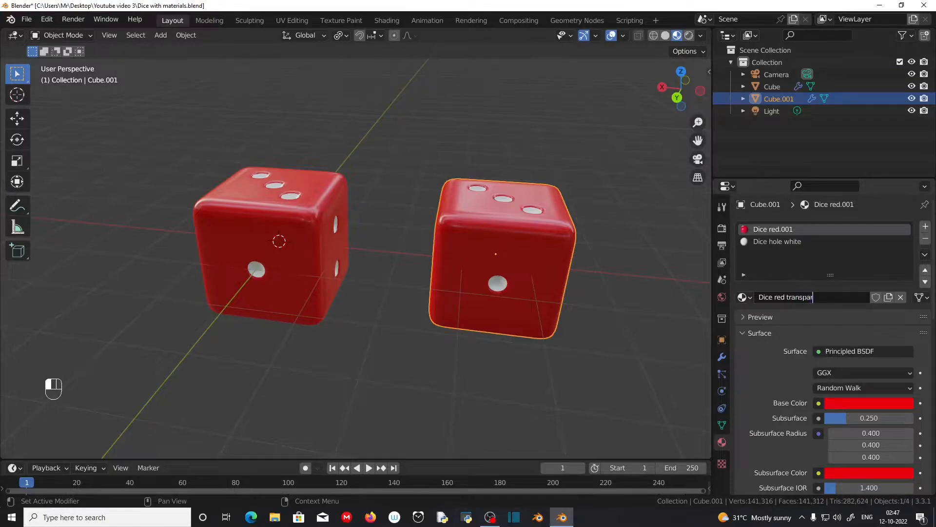
key(Return)
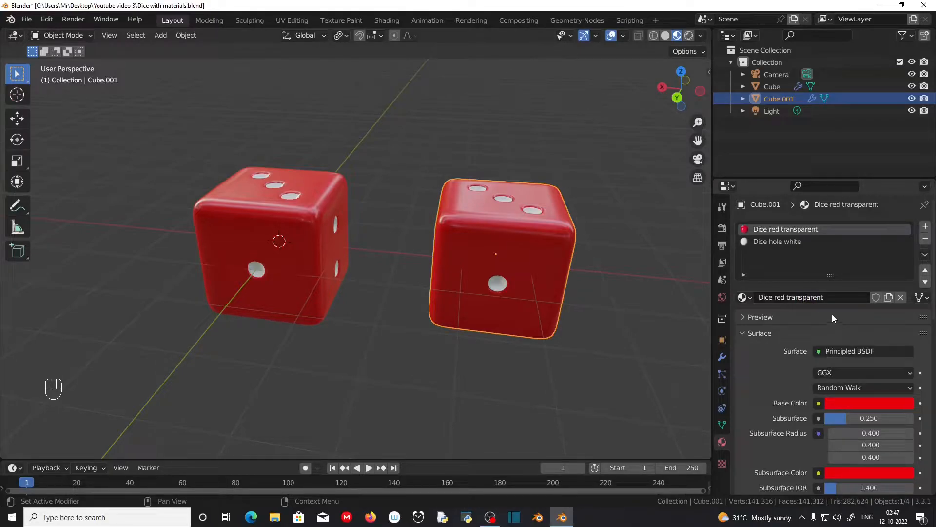
Set the Dice red transparent material's transmission to 1.000 and its transmission roughness to 0.15.
scroll(832, 314, down, 7)
scroll(775, 323, down, 1)
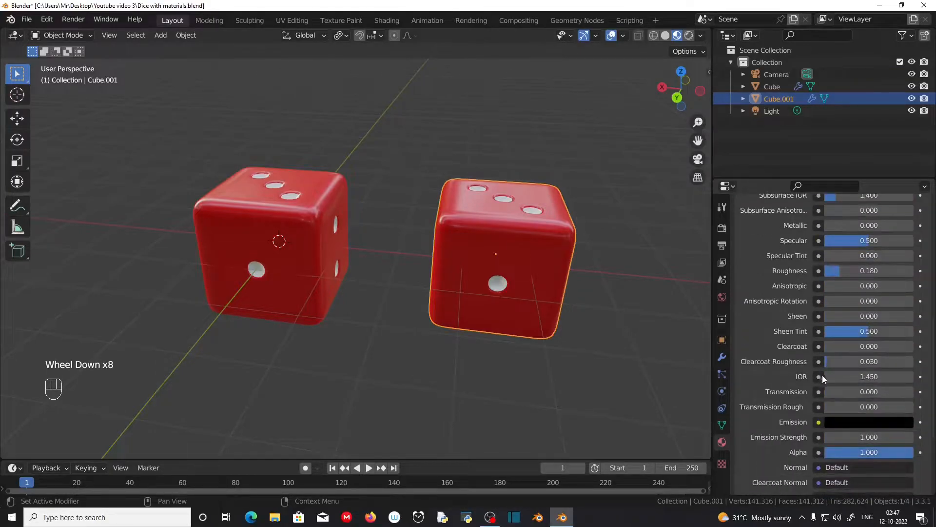
drag(835, 391, 916, 392)
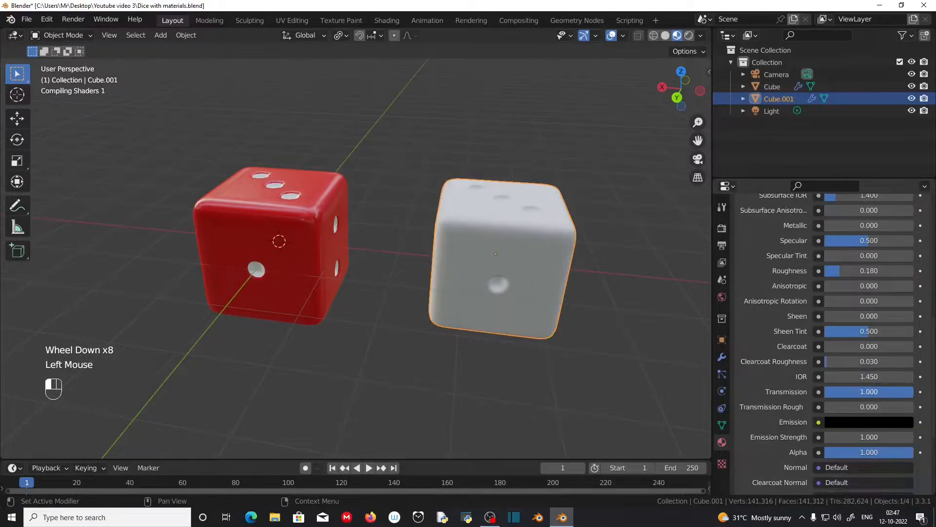
double_click(880, 406)
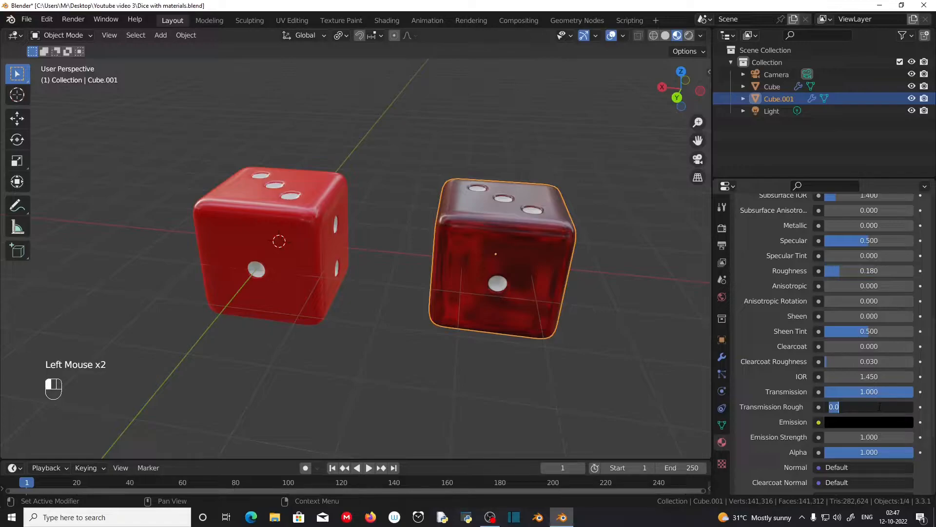
text(.15)
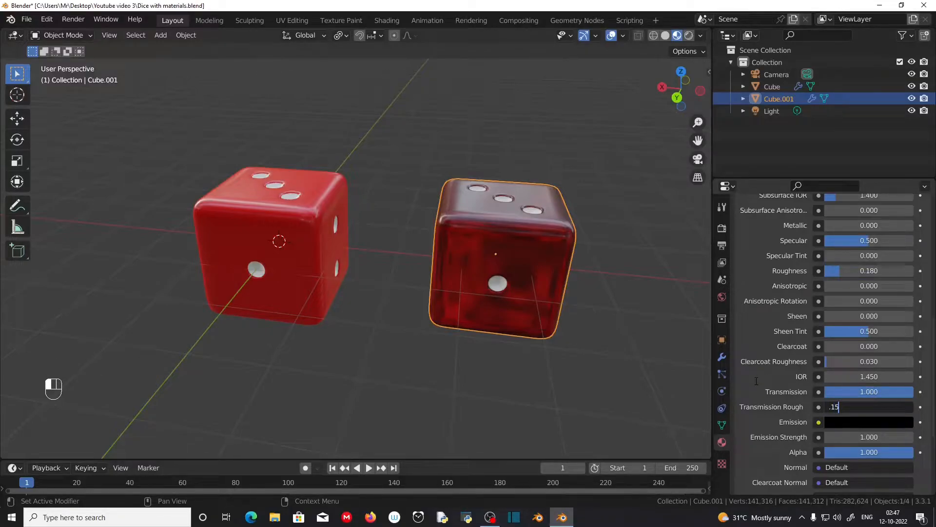
scroll(756, 380, up, 10)
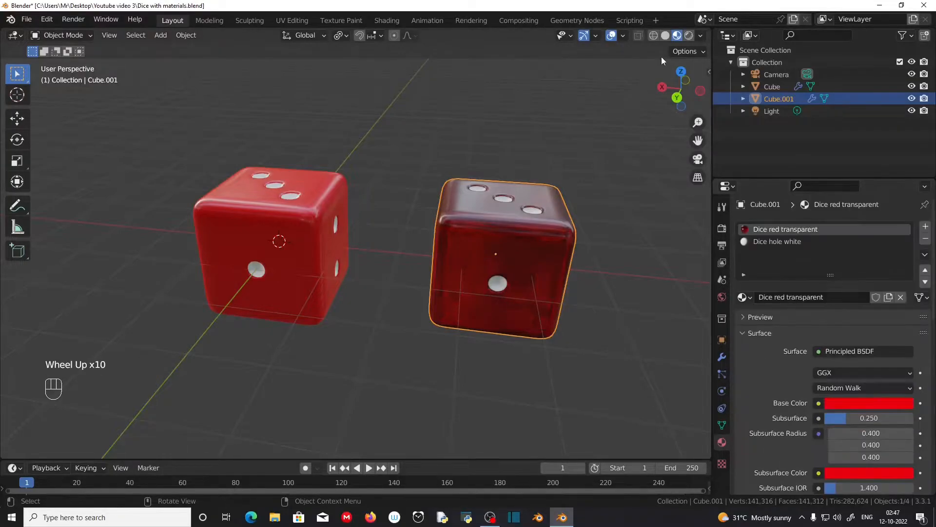
Preview the opaque and transparent dice in rendered viewport shading from different angles.
click(688, 36)
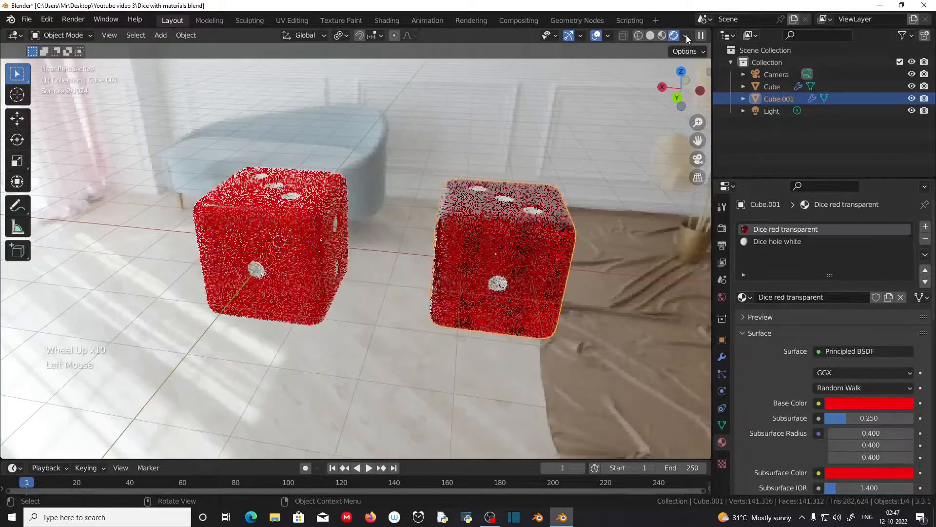
mouse_move(581, 299)
middle_down()
mouse_move(537, 279)
mouse_move(581, 300)
mouse_move(590, 225)
middle_up()
middle_drag(517, 301, 366, 331)
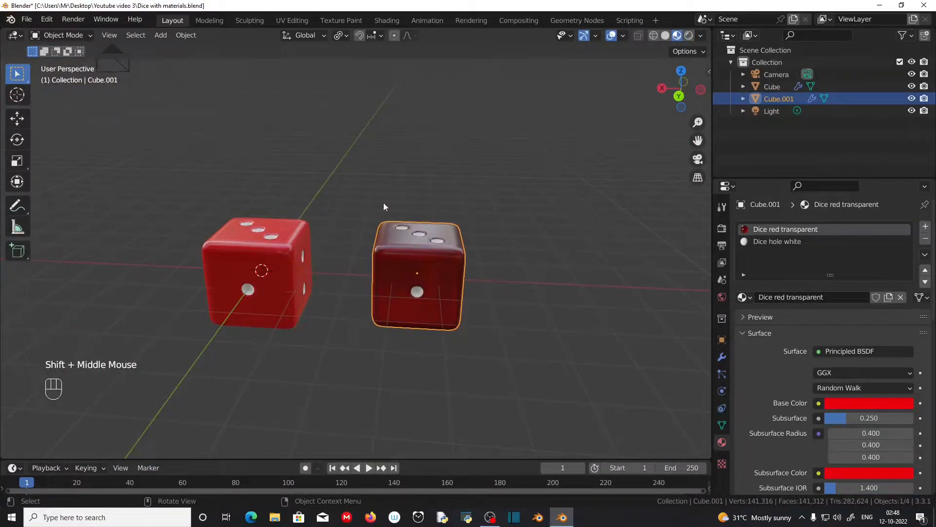
Duplicate the opaque and transparent dice together and place the copies about 5.1 m away from the originals.
scroll(378, 255, down, 1)
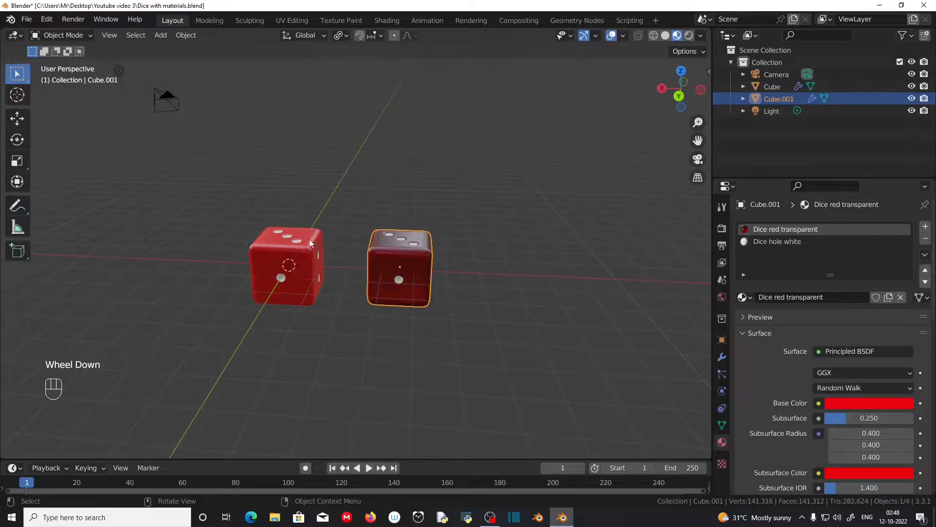
click(296, 268)
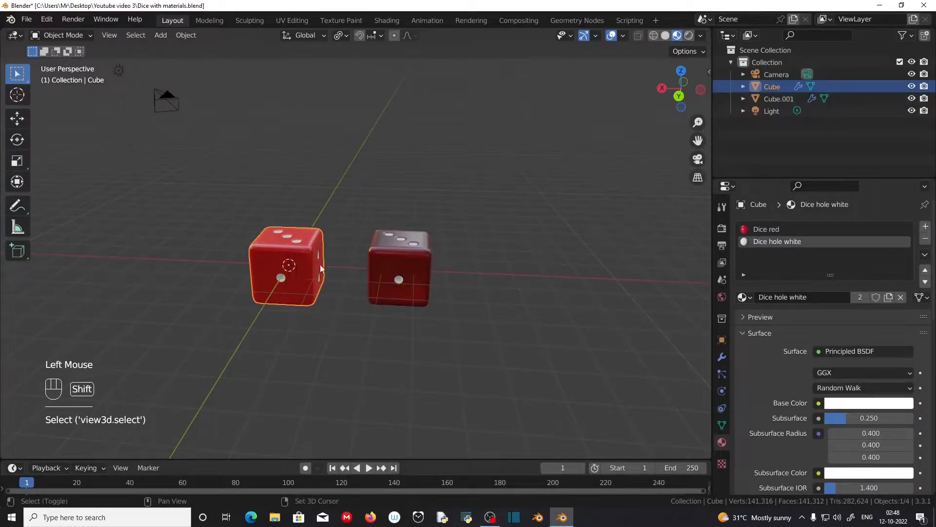
shift+click(415, 256)
mouse_move(345, 289)
middle_down()
mouse_move(369, 312)
mouse_move(336, 294)
middle_up()
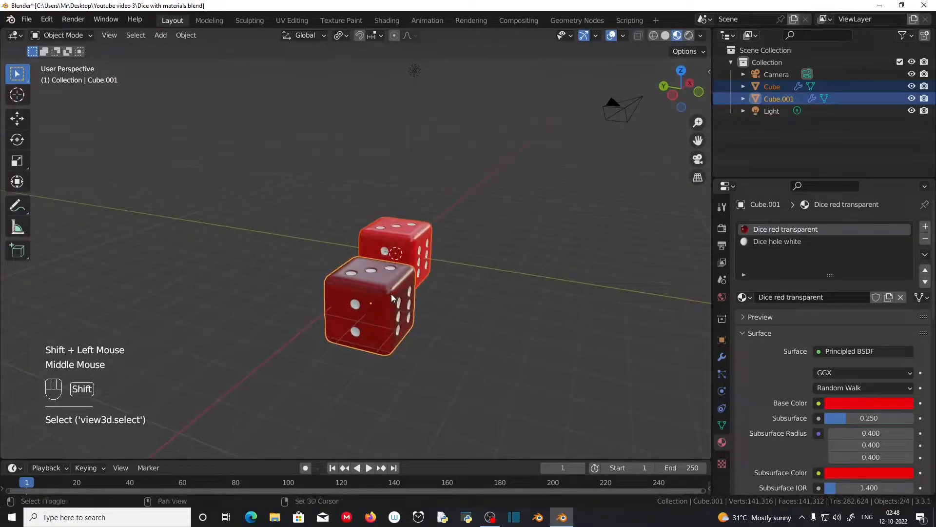
key(shift+d)
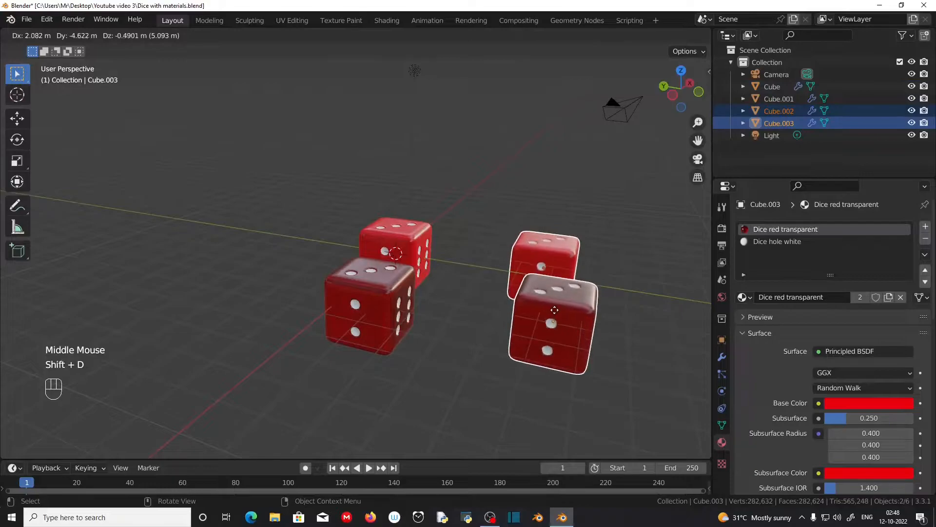
click(554, 310)
middle_drag(555, 309, 481, 317)
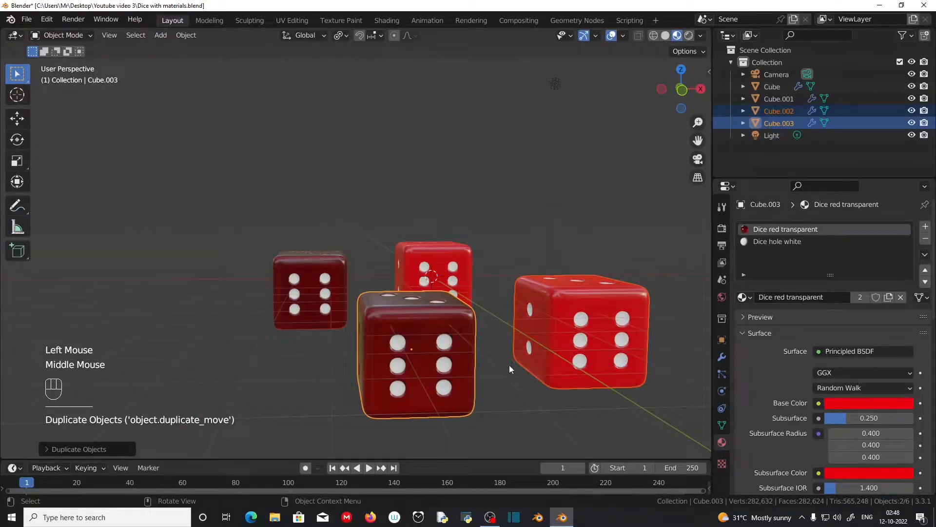
Make an independent copy of the Dice red material on the duplicated opaque die and name it Dice blue.
click(591, 312)
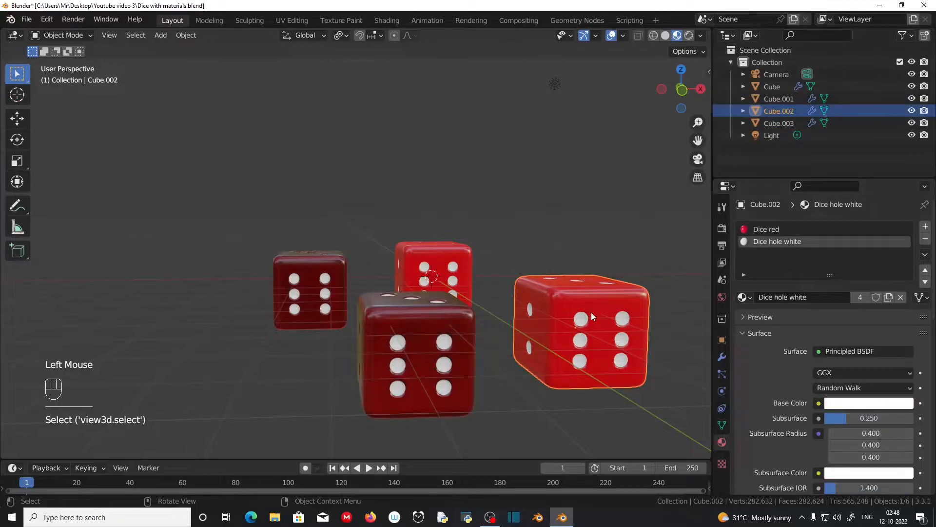
click(791, 230)
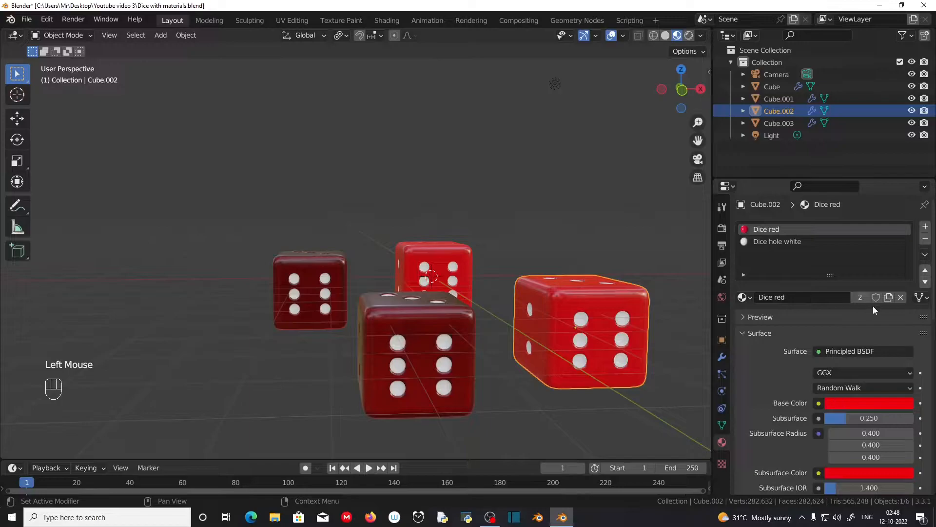
click(885, 299)
click(806, 297)
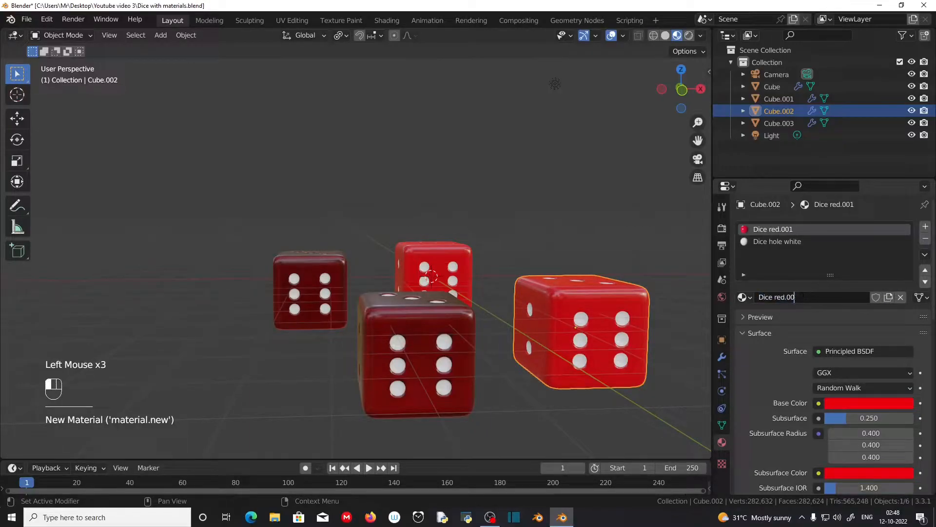
key(BackSpace)
key(BackSpace)
key(BackSpace)
text(blu)
key(Return)
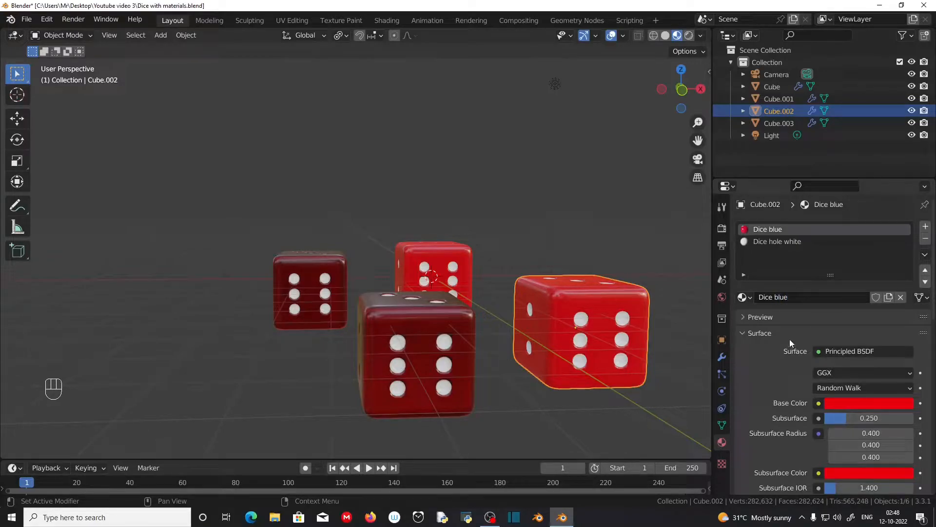
Set the Dice blue material's base color to blue with hue 0.665 and its subsurface color to blue with hue 0.666.
click(847, 402)
drag(858, 305, 888, 247)
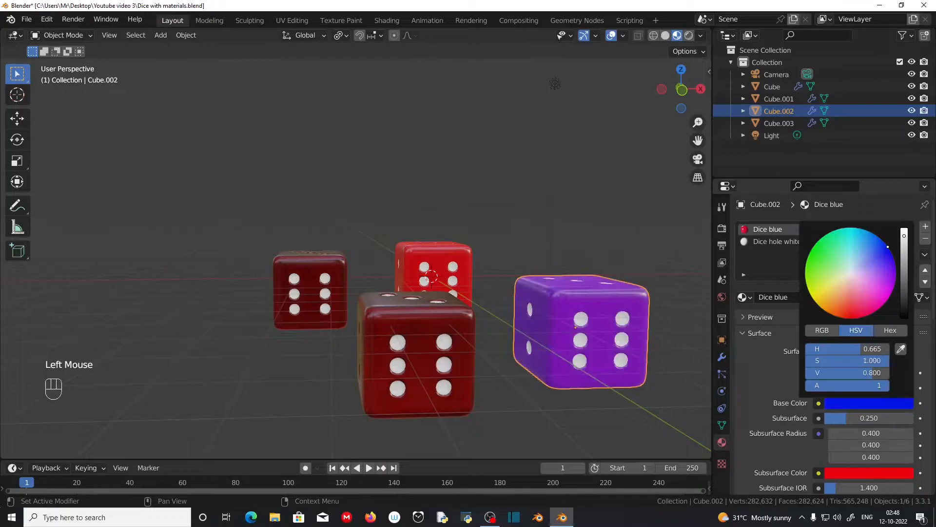
click(856, 472)
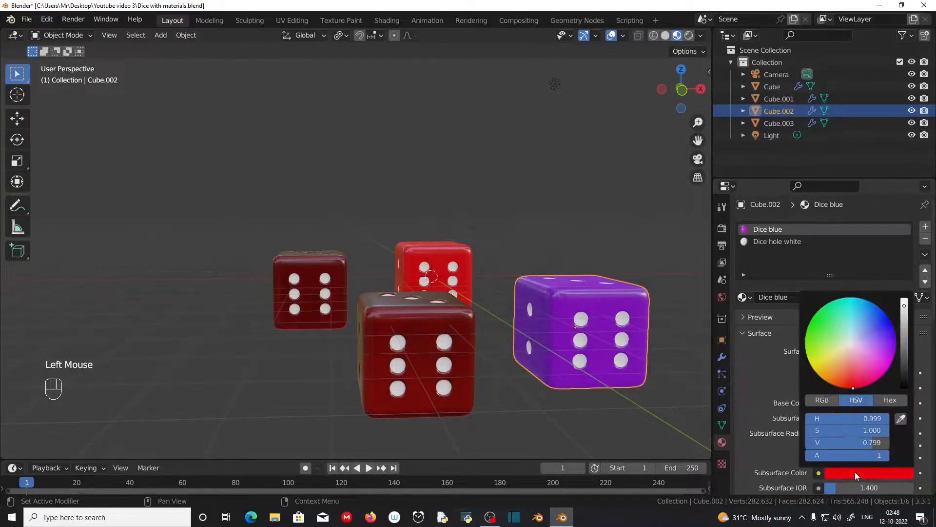
mouse_move(854, 390)
mouse_down()
mouse_move(880, 378)
mouse_move(889, 318)
mouse_up()
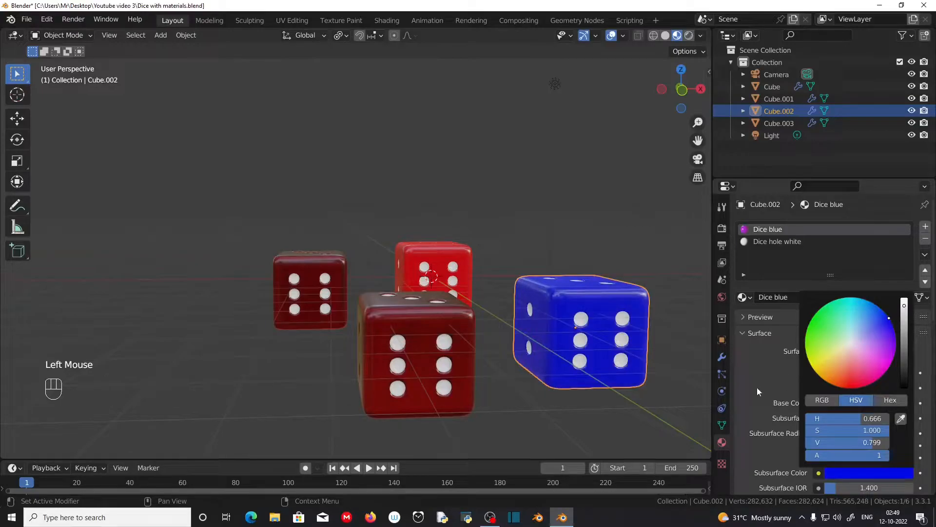
scroll(762, 423, down, 6)
Make an independent copy of the Dice red transparent material on the duplicated transparent die and name it Dice blue transparent.
middle_drag(483, 418, 414, 370)
click(412, 370)
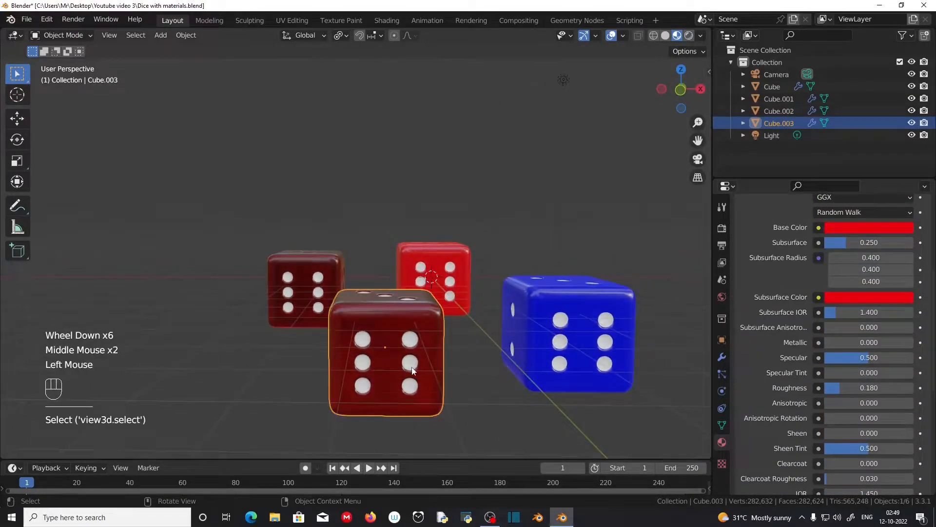
scroll(503, 374, up, 1)
scroll(502, 373, down, 1)
click(386, 349)
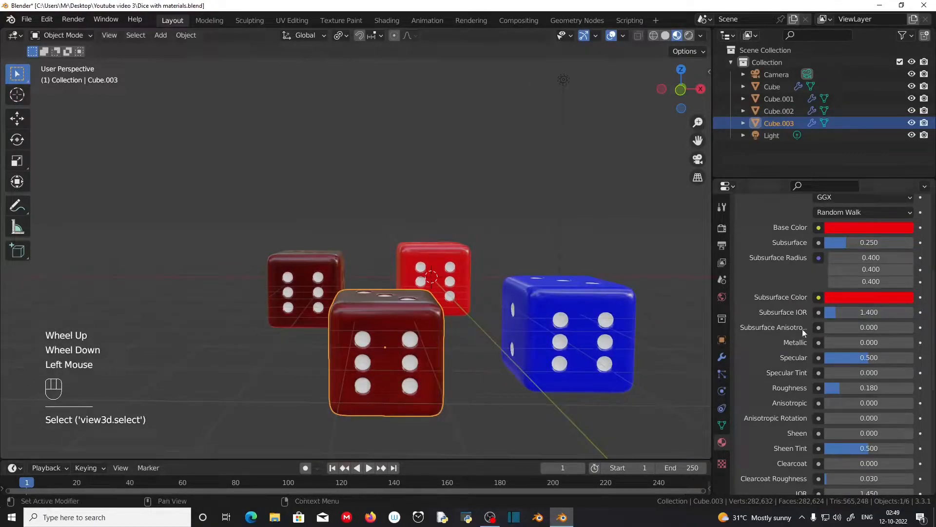
scroll(796, 322, up, 6)
click(798, 233)
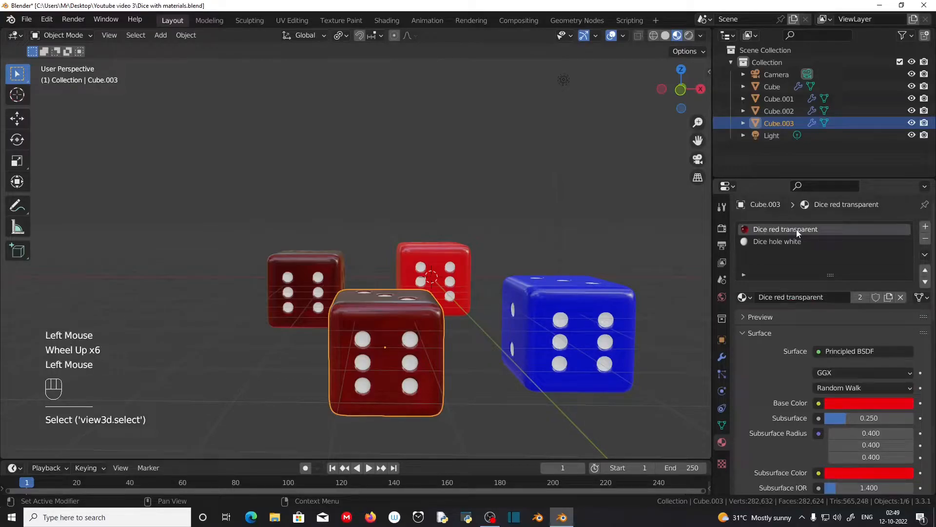
click(887, 299)
key(ctrl+z)
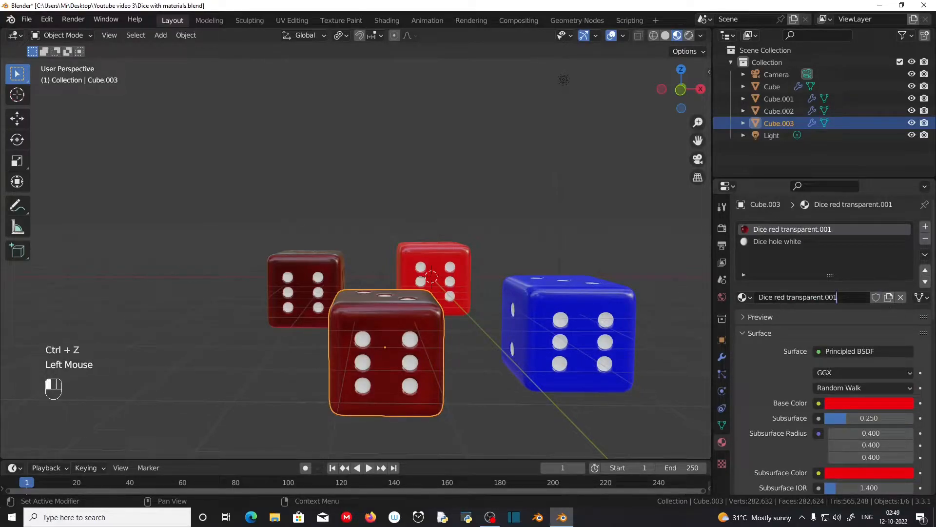
key(BackSpace)
key(BackSpace)
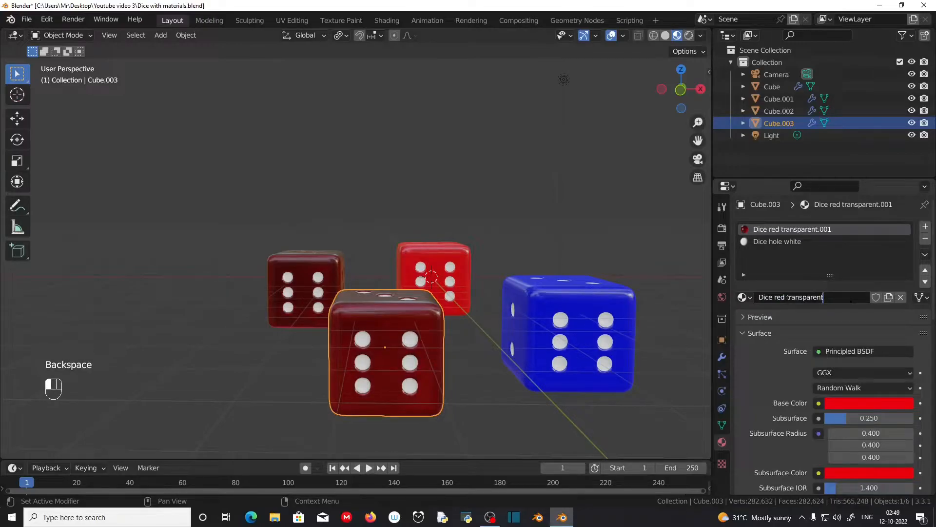
key(BackSpace)
key(BackSpace)
key(BackSpace)
key(BackSpace)
text(blue)
key(Return)
Set both the base color and the subsurface color of the Dice blue transparent material to blue.
click(846, 407)
drag(853, 297, 889, 248)
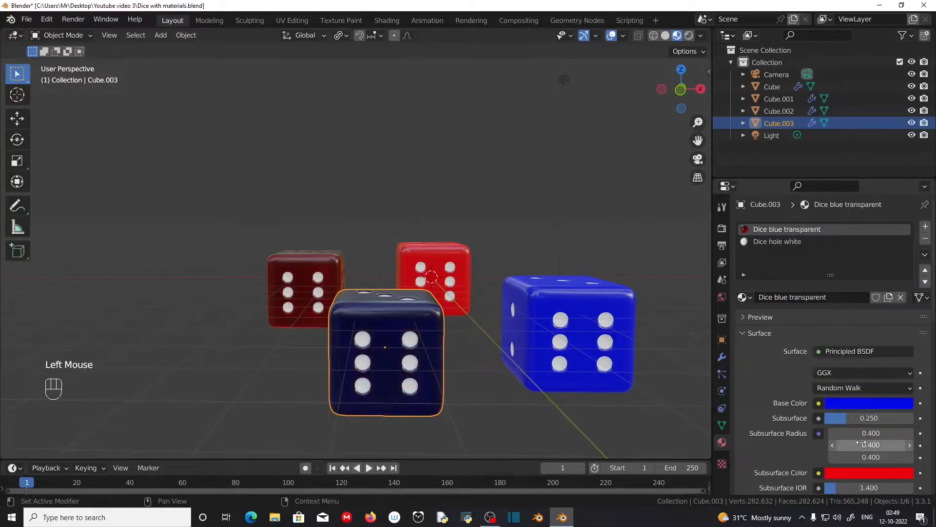
click(863, 473)
click(890, 321)
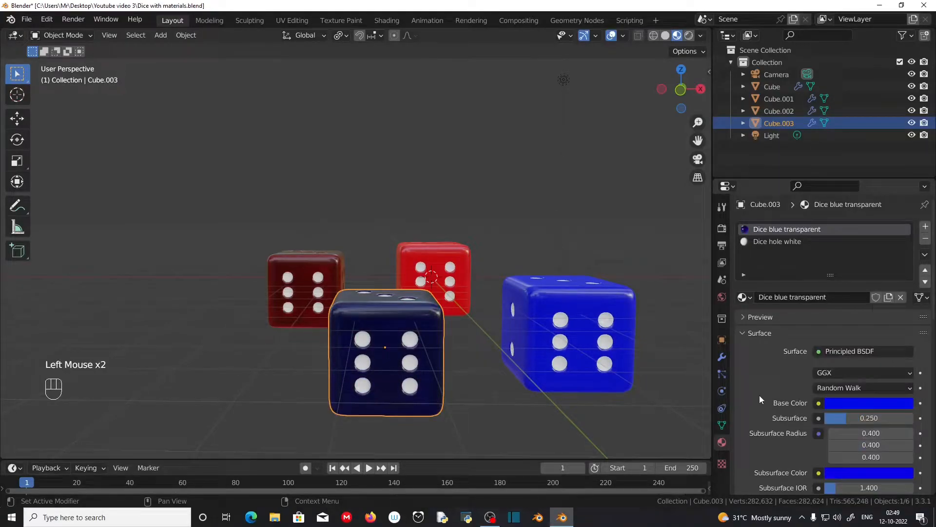
Duplicate the opaque and transparent red dice together and place the copies about 6 m away, opposite the blue dice.
middle_drag(634, 361, 434, 297)
middle_drag(383, 326, 502, 361)
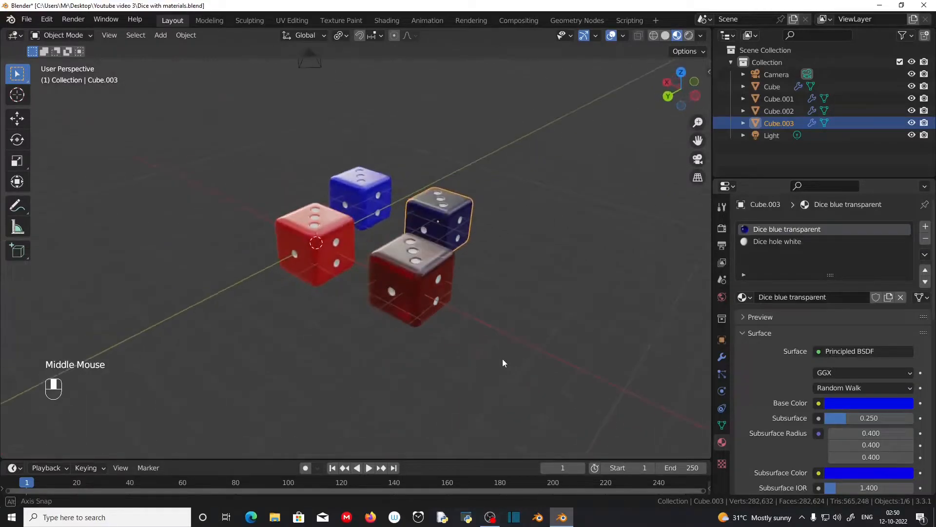
shift+click(326, 243)
shift+click(388, 286)
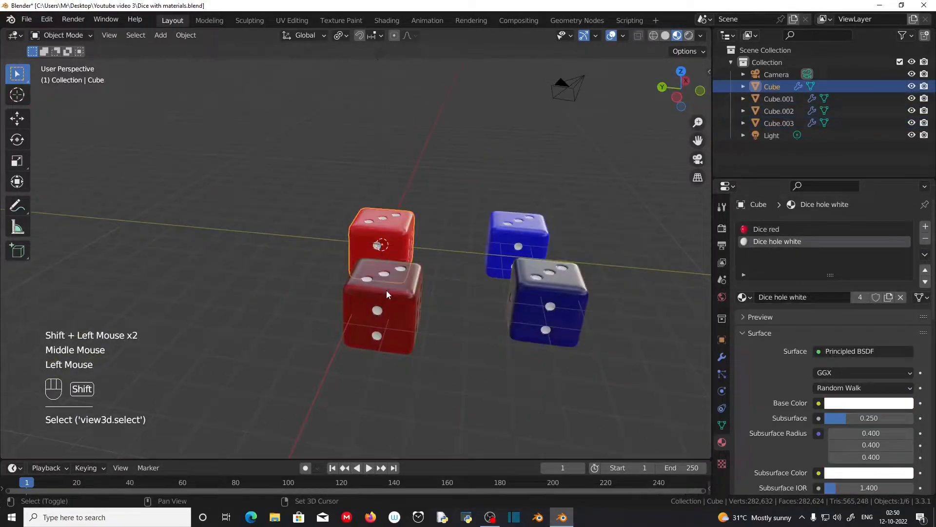
shift+click(387, 289)
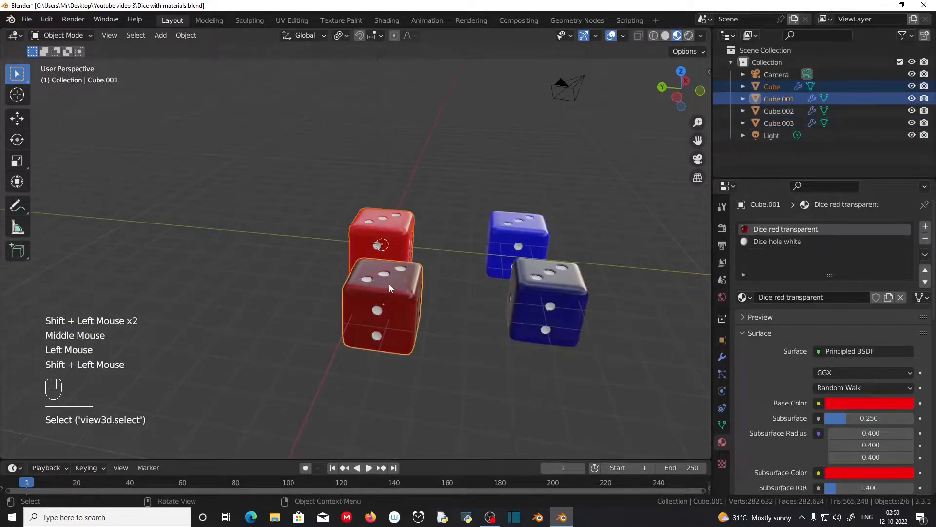
key(shift+d)
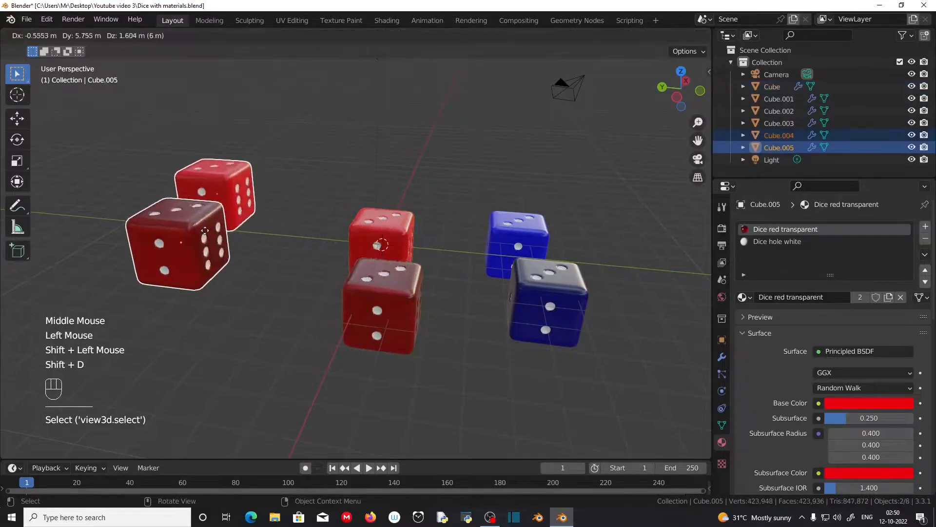
click(204, 270)
Make an independent copy of the Dice red material on the newly duplicated opaque die and name it Dice green.
middle_drag(327, 232, 379, 321)
click(376, 322)
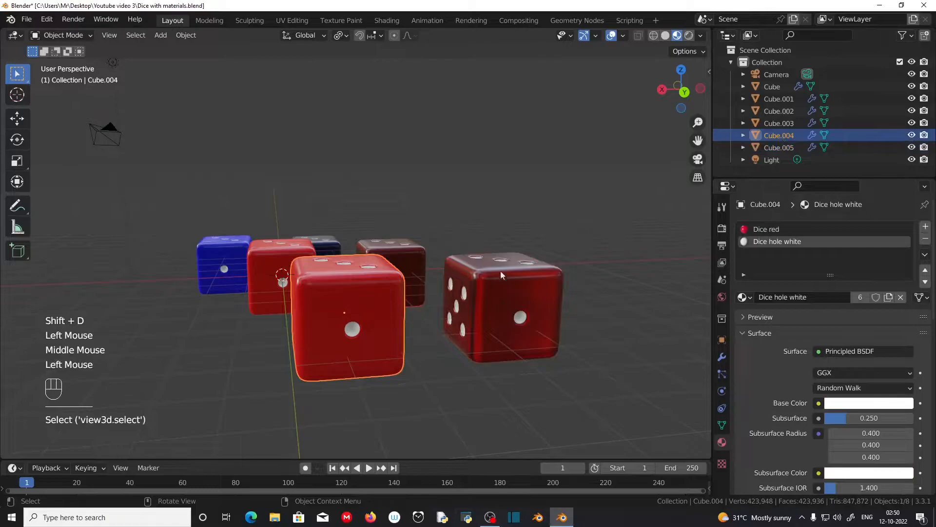
click(775, 229)
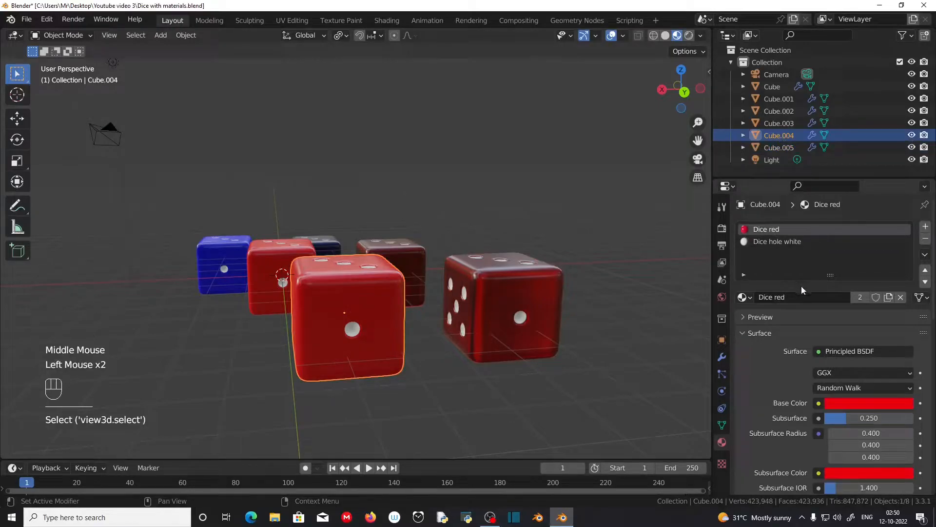
click(888, 297)
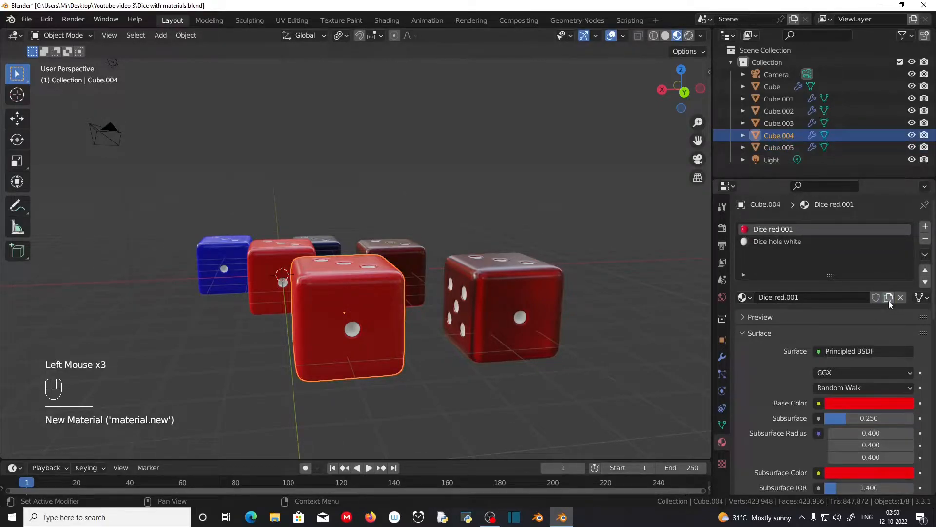
click(802, 298)
click(809, 297)
key(BackSpace)
key(BackSpace)
key(BackSpace)
text(green)
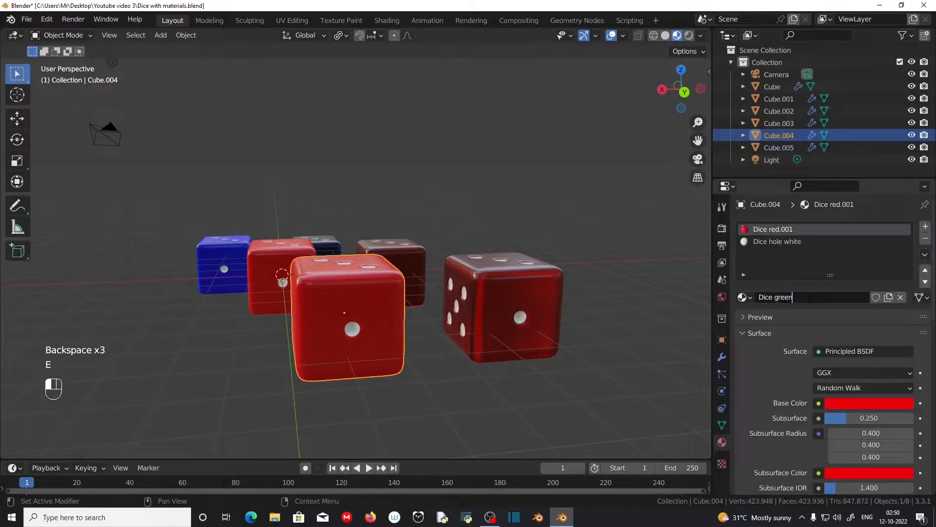
click(842, 380)
Set the Dice green material's base color to green with hue 0.334 and its subsurface color to green with hue 0.333.
click(853, 405)
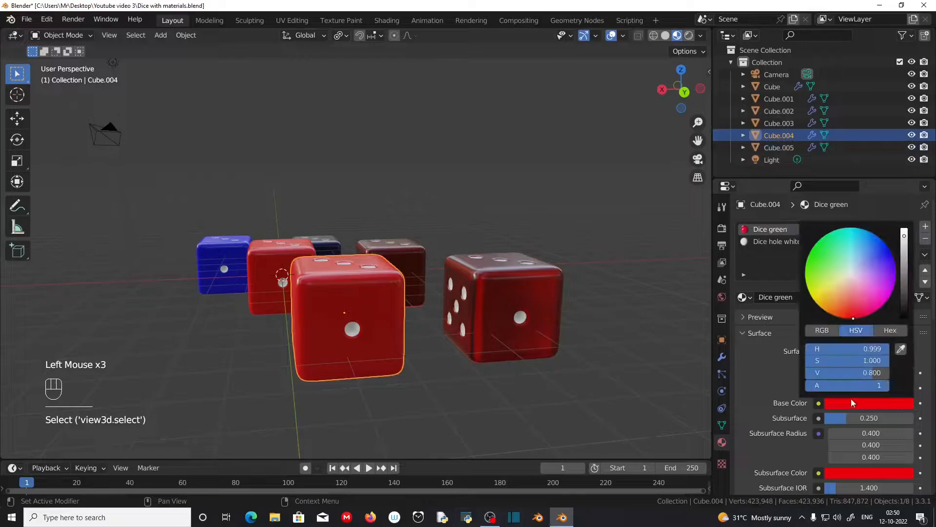
drag(854, 318, 811, 251)
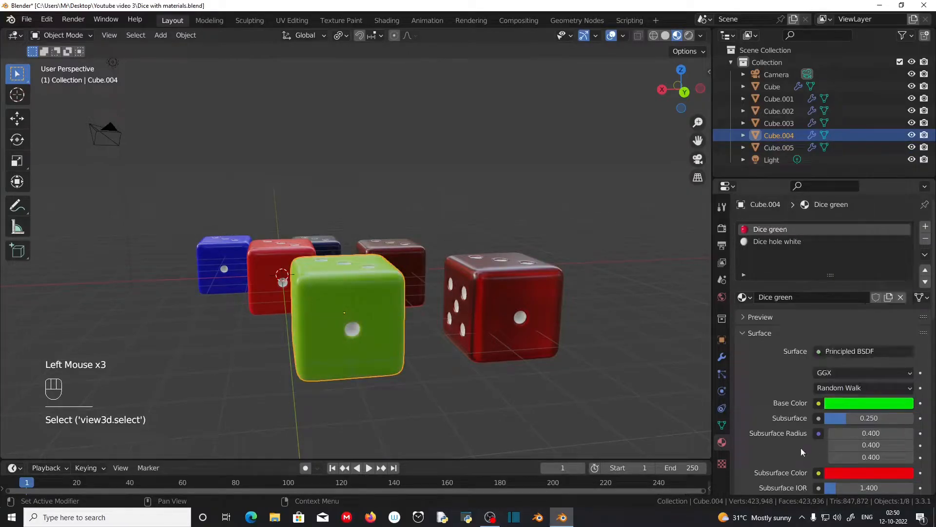
click(863, 474)
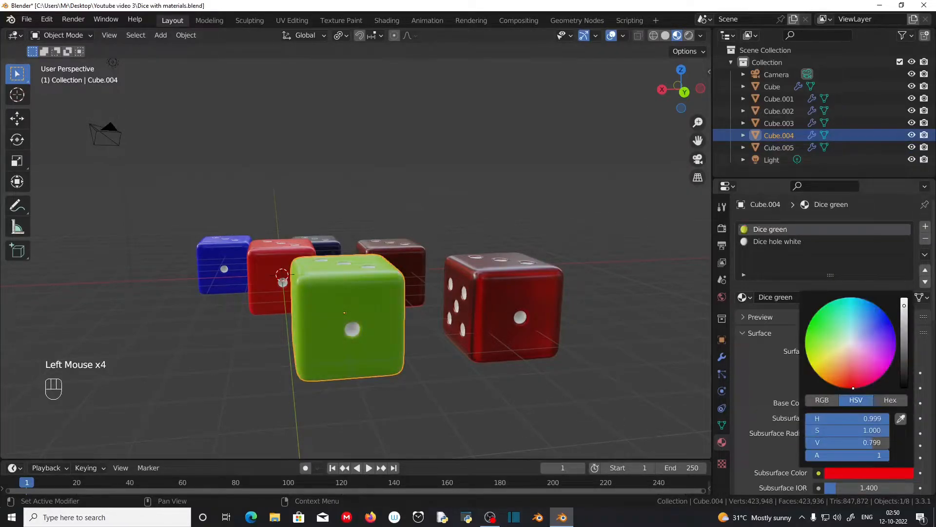
drag(824, 326, 810, 321)
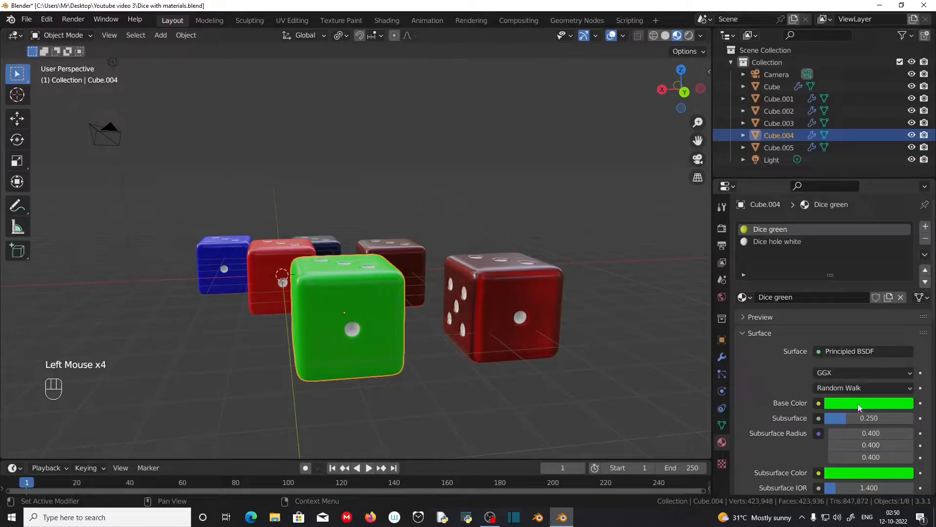
Darken the Dice green material by lowering the base color's value to about 0.42 and the subsurface color's value to about 0.38.
click(860, 408)
drag(904, 237, 904, 255)
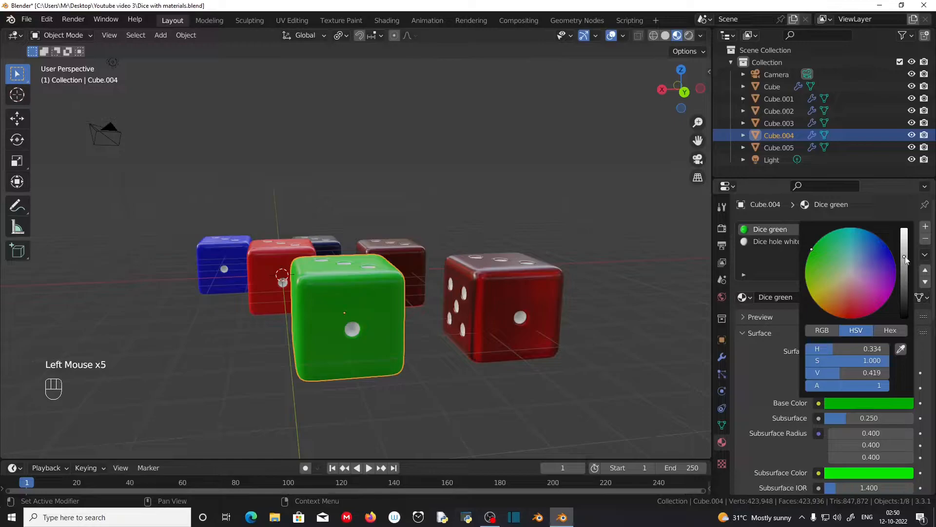
click(853, 473)
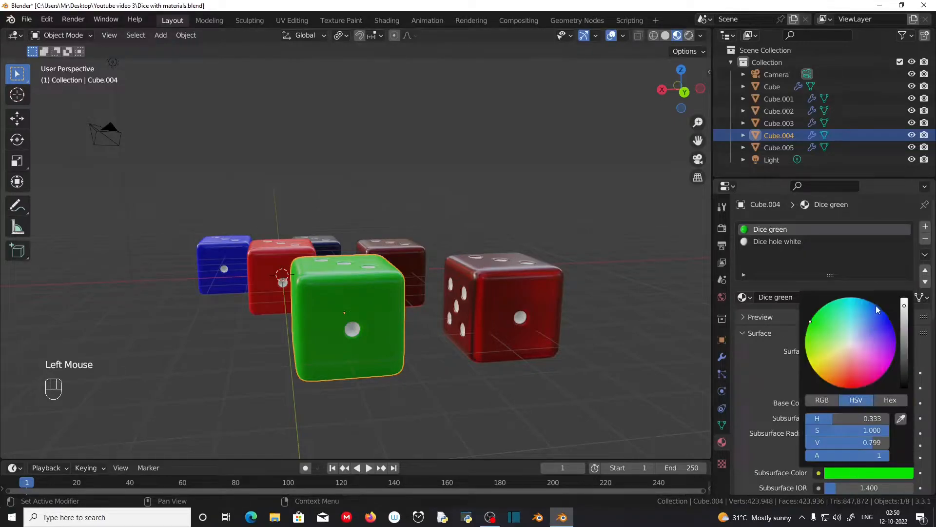
drag(903, 310, 904, 328)
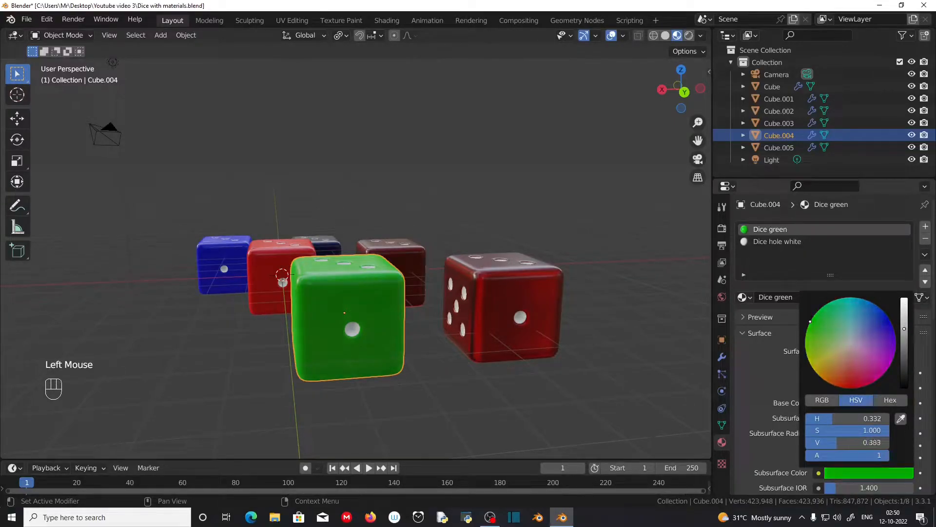
Make an independent copy of the Dice red transparent material on the newest transparent die and name it Dice green transparent.
click(546, 364)
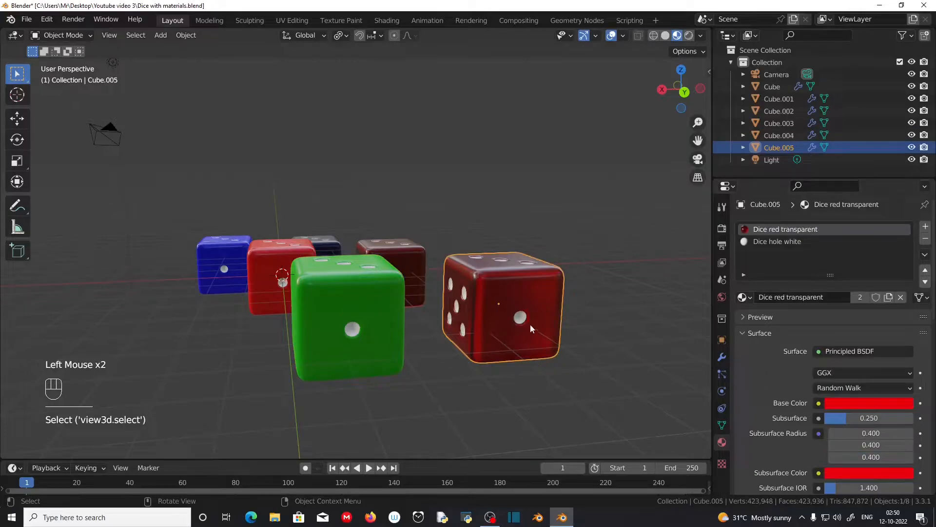
click(889, 297)
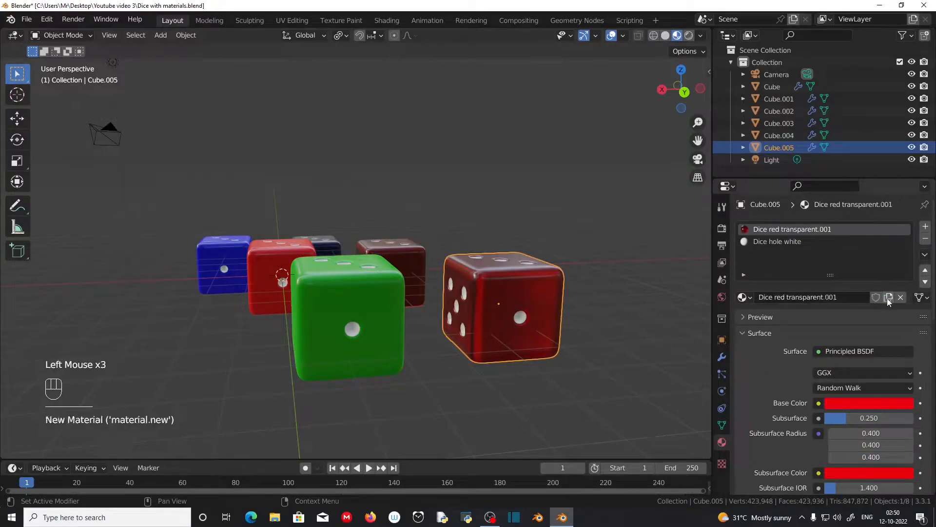
click(845, 298)
key(BackSpace)
key(BackSpace)
key(BackSpace)
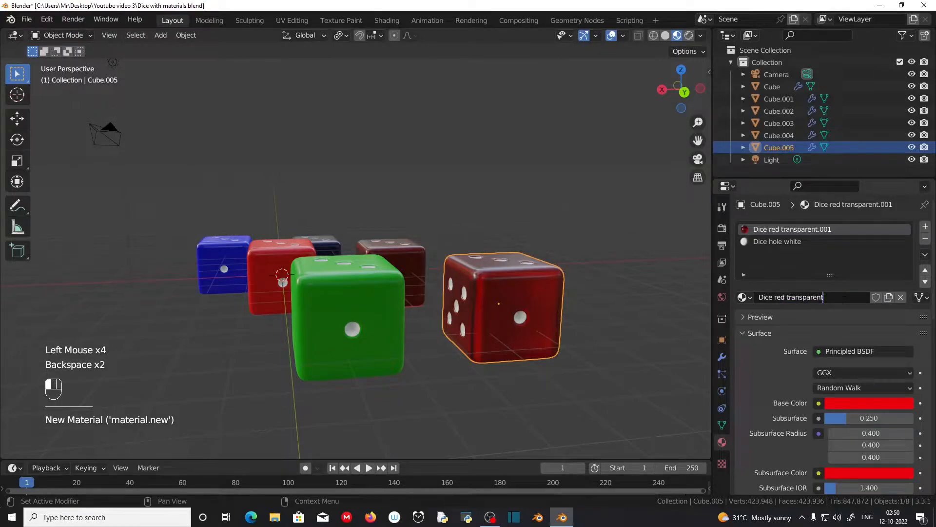
drag(786, 297, 785, 297)
key(BackSpace)
key(BackSpace)
key(BackSpace)
text(green)
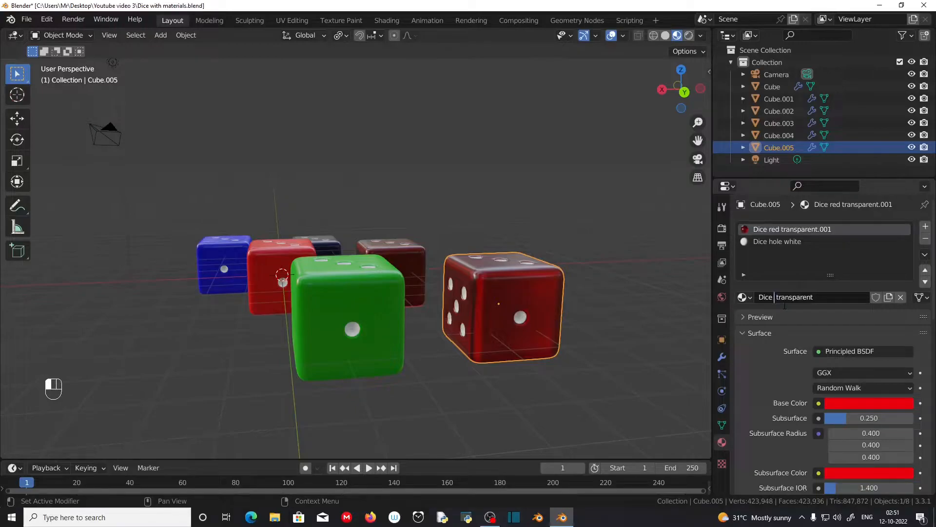
key(Return)
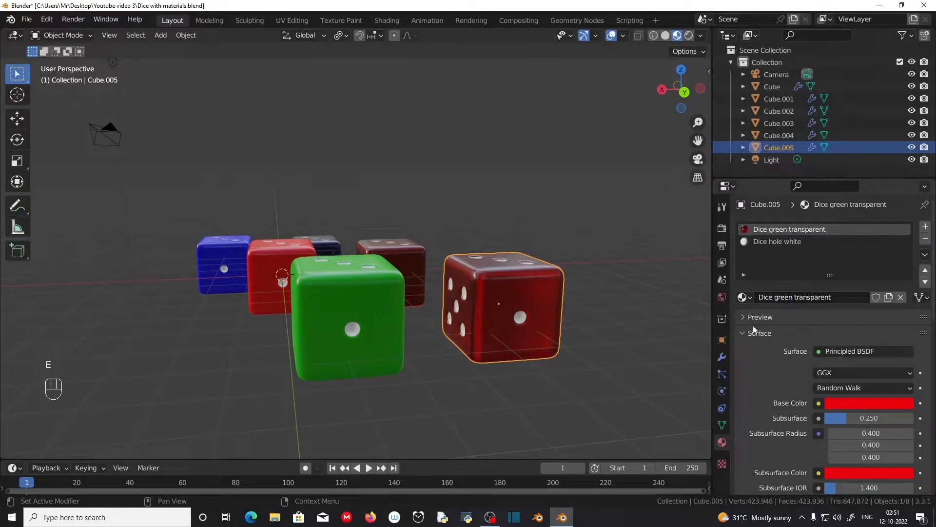
Set the Dice green transparent material's base color to green with hue 0.333 and value about 0.56, and its subsurface color to a darker green.
click(865, 403)
drag(859, 306, 813, 251)
click(864, 472)
drag(829, 338, 810, 325)
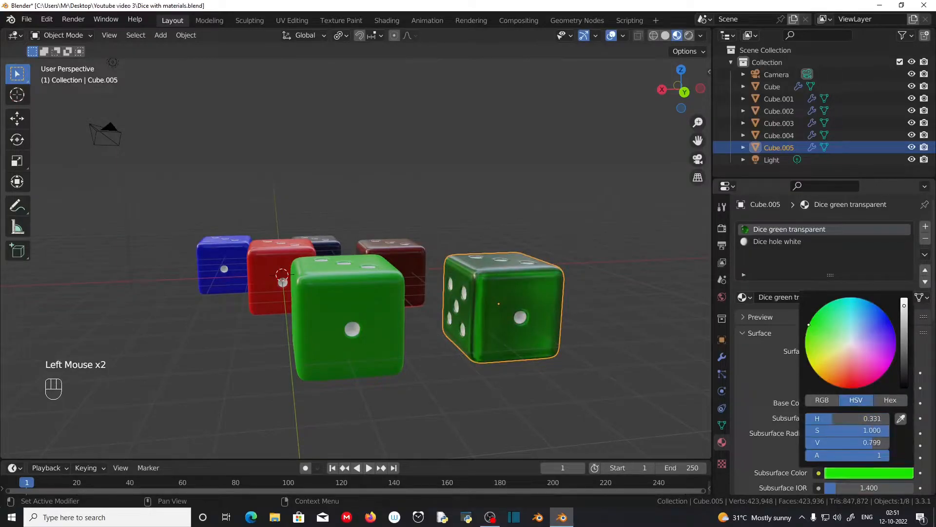
drag(904, 306, 907, 329)
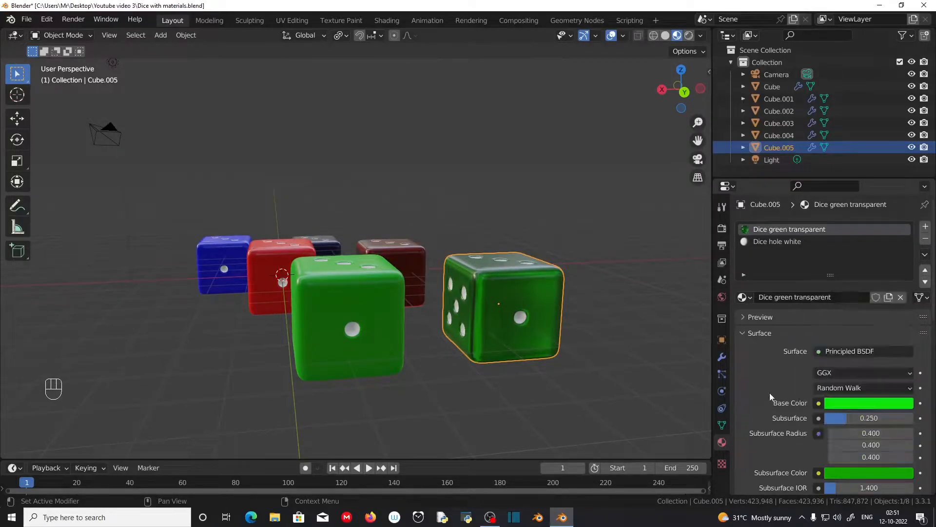
click(859, 403)
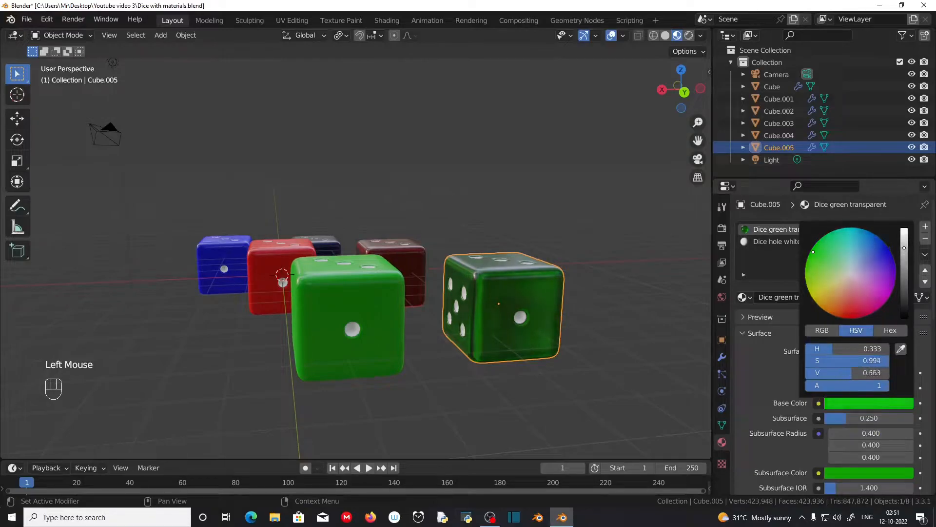
click(763, 367)
Preview the red, blue and green dice in rendered viewport shading from different angles.
middle_drag(538, 386, 442, 390)
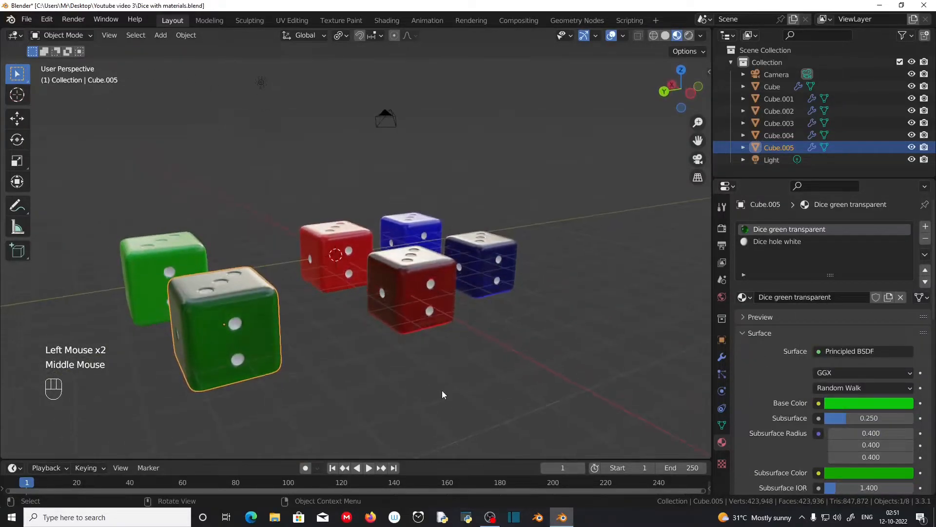
click(689, 35)
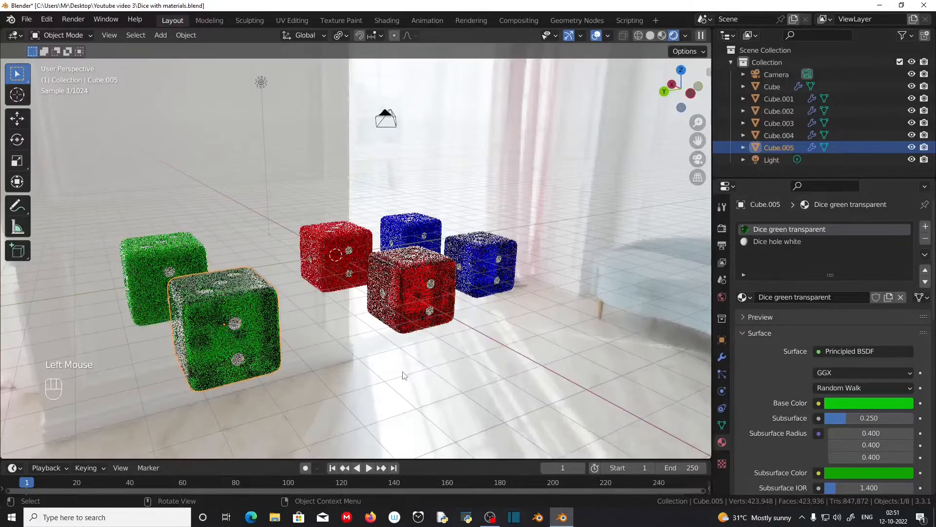
middle_drag(401, 374, 341, 350)
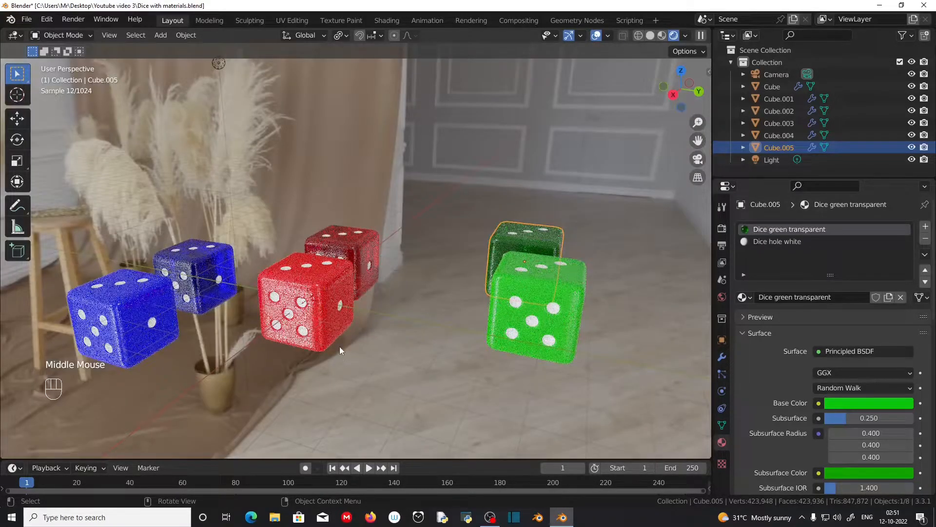
middle_drag(416, 382, 335, 385)
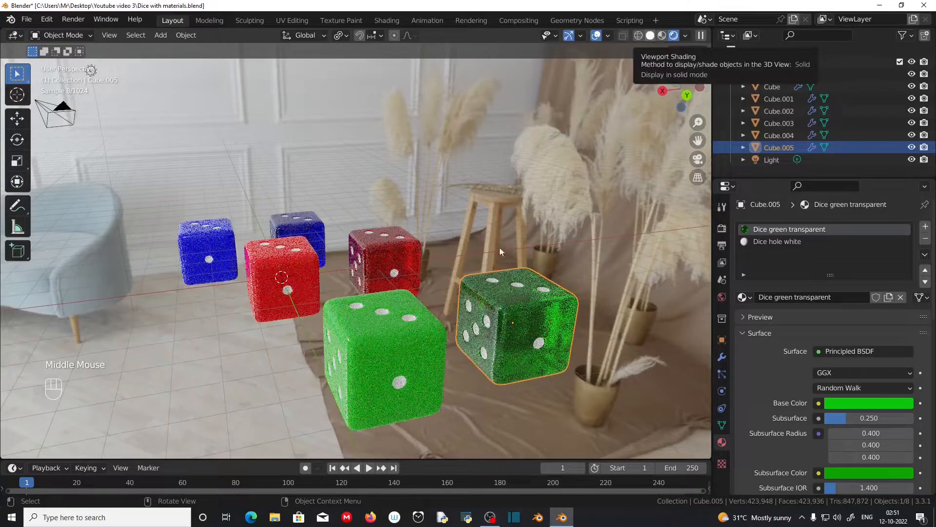
Return to solid shading, add a plane mesh and scale it up to about 23 times as a ground surface.
click(650, 35)
key(shift+a)
mouse_move(205, 148)
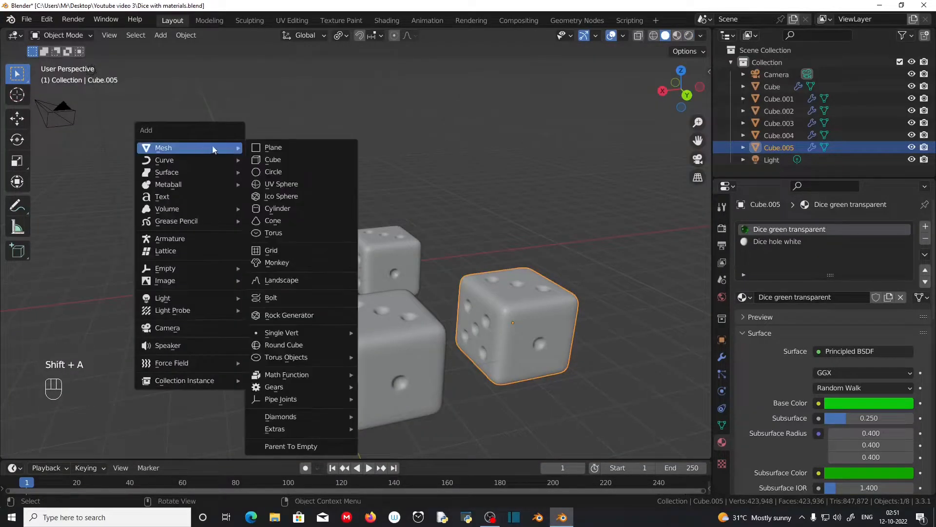
click(305, 148)
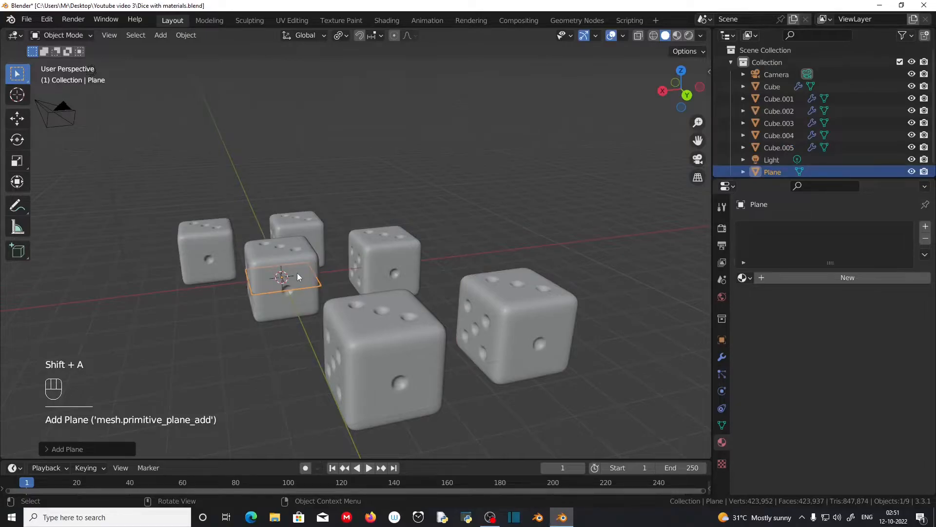
key(s)
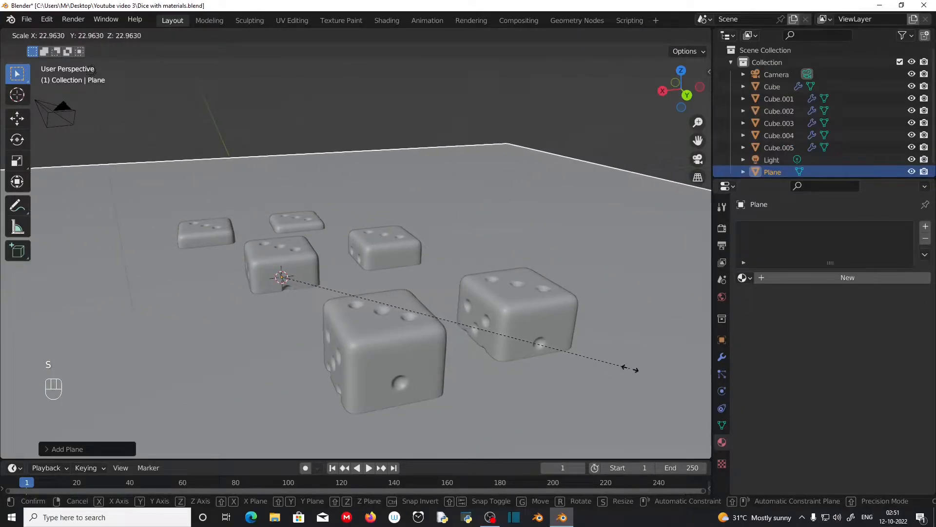
click(627, 366)
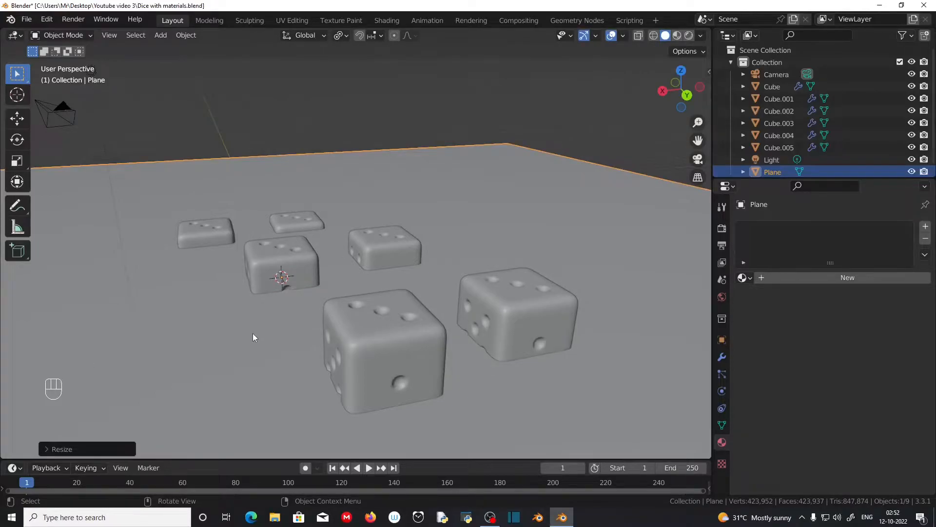
In front view, raise the transparent green die about 0.75 m and the transparent red die about 1.27 m along Z, above the plane.
key(KP_1)
scroll(262, 323, up, 3)
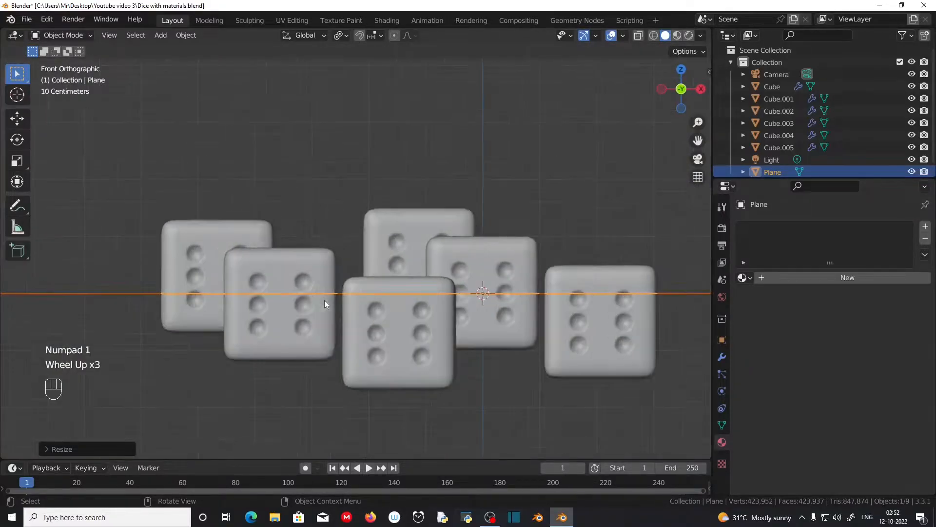
click(209, 242)
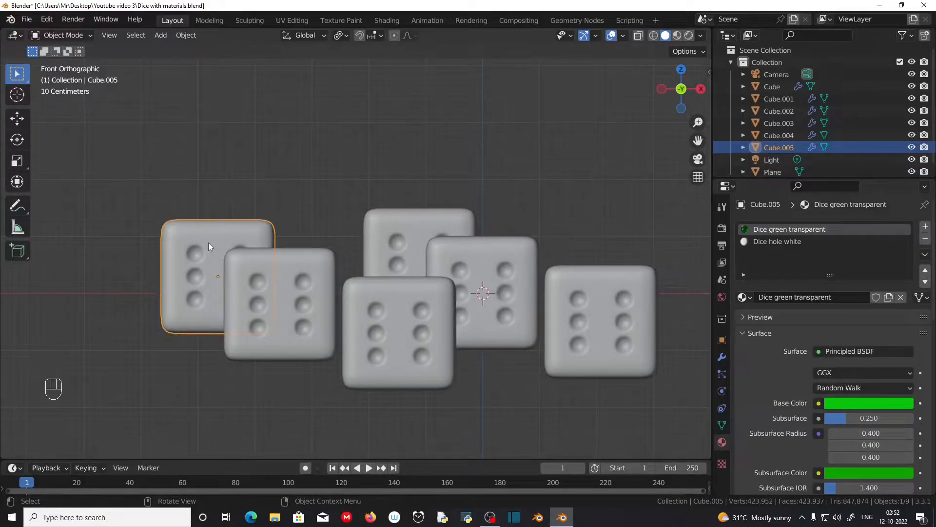
key(g)
key(z)
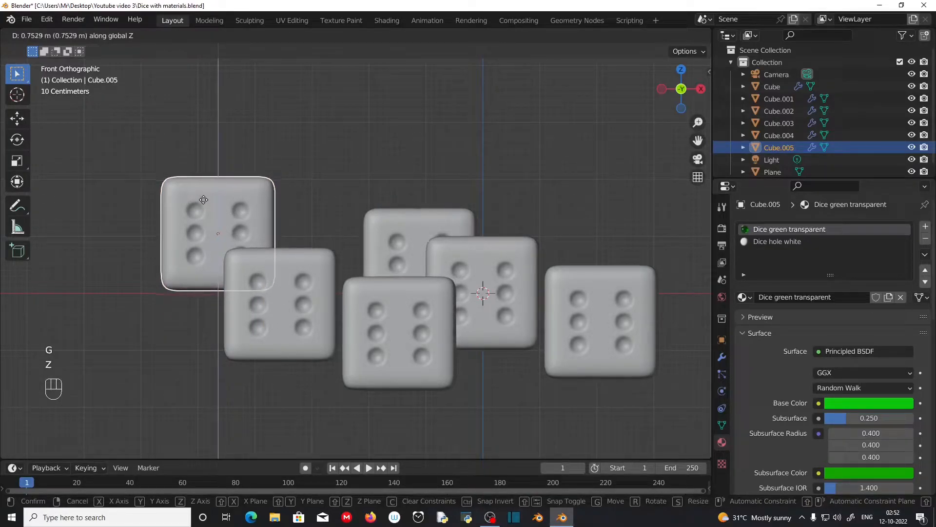
click(205, 200)
click(306, 282)
key(g)
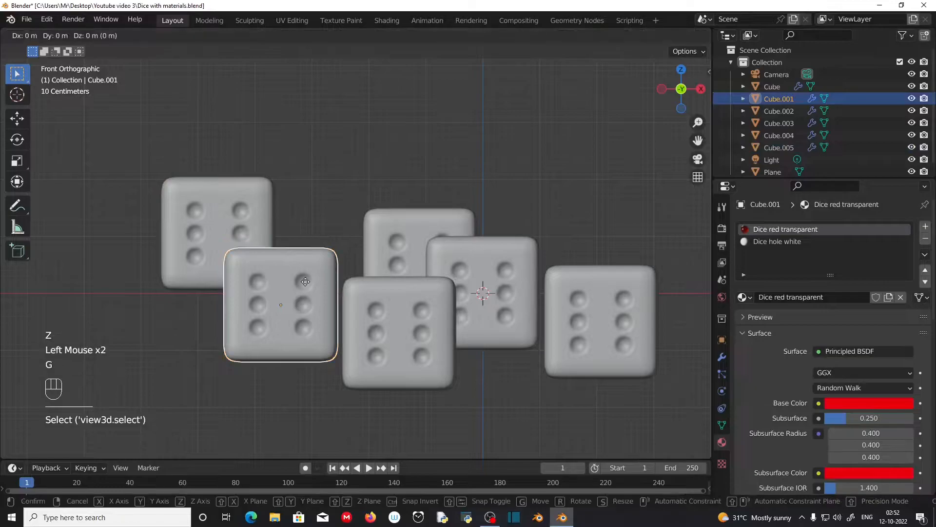
key(z)
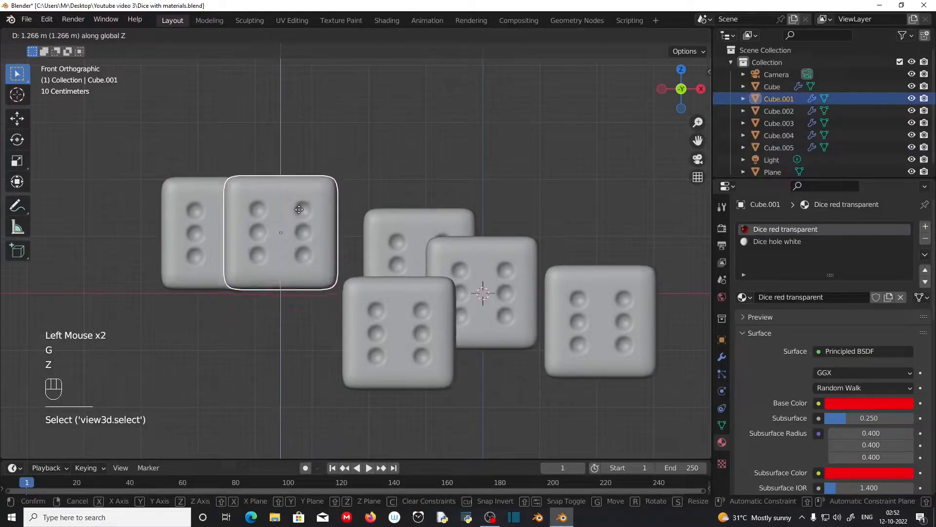
click(374, 260)
Raise the transparent blue die and the opaque red die along the Z axis until both sit above the ground plane.
click(405, 308)
key(g)
key(z)
click(406, 207)
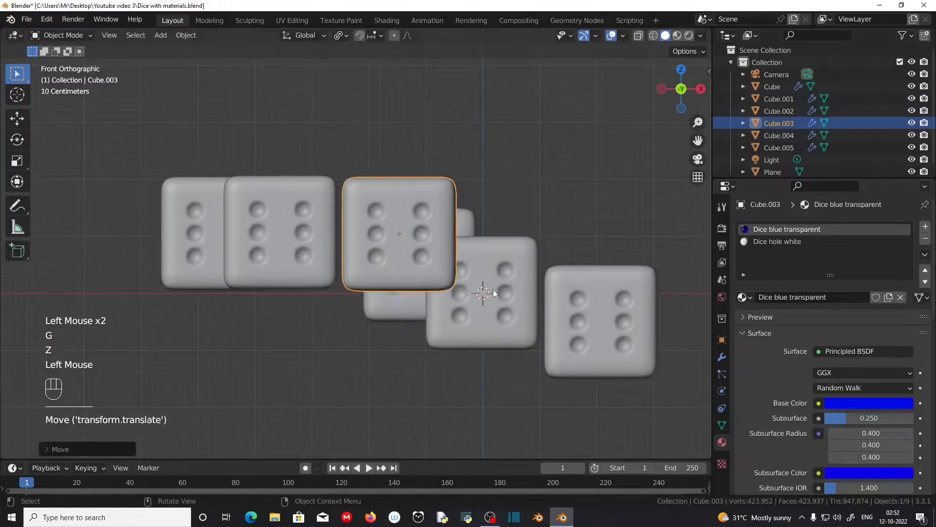
click(508, 300)
key(g)
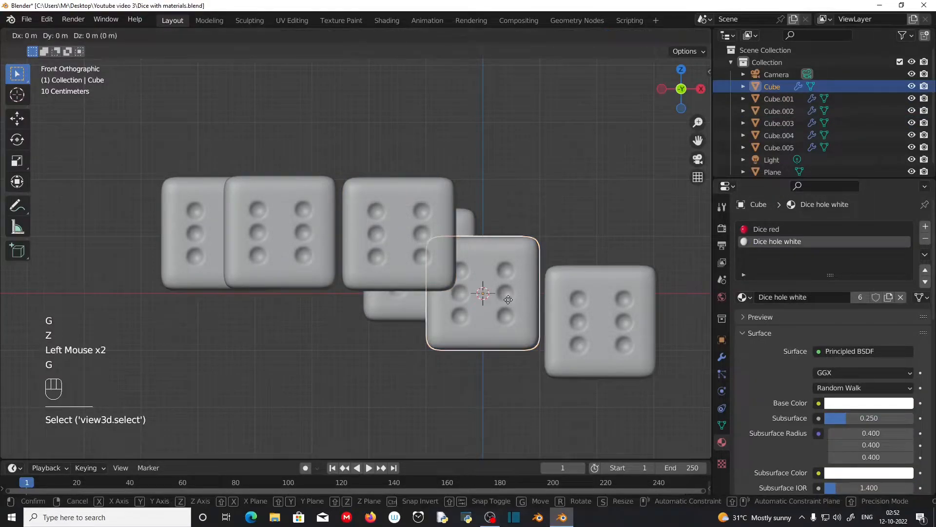
key(z)
click(511, 225)
Raise the opaque green die and the opaque blue die along the Z axis above the ground plane.
click(446, 309)
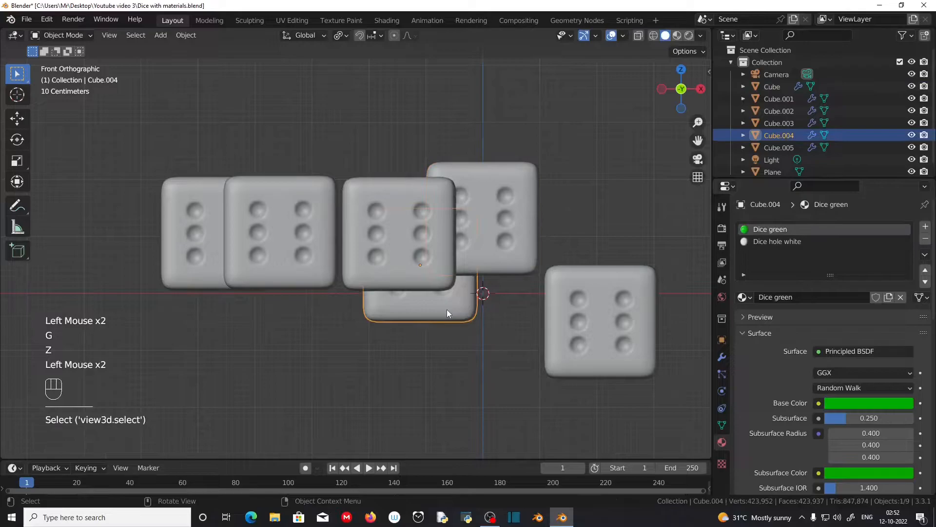
key(g)
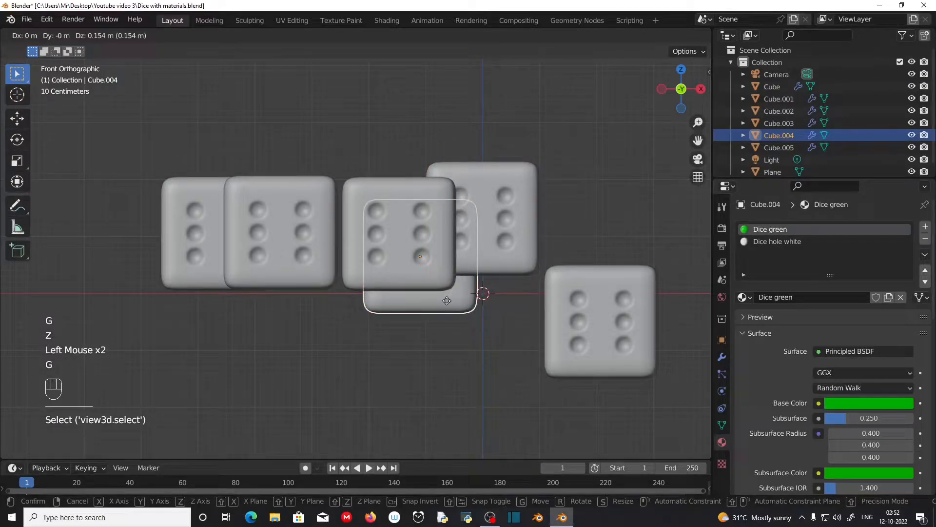
key(z)
click(604, 326)
click(624, 333)
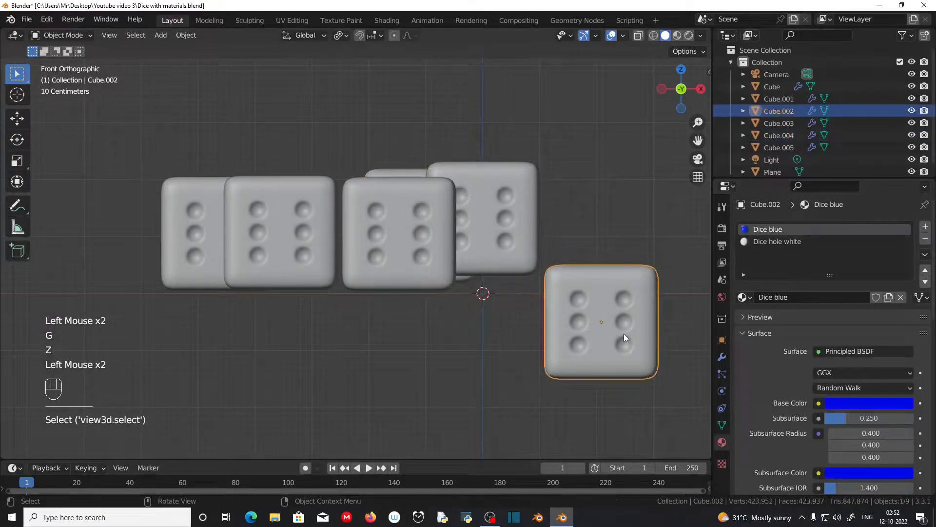
key(g)
key(z)
click(618, 239)
Set the snapping target to Face Project and enable snapping.
middle_drag(619, 239, 502, 421)
scroll(486, 412, down, 2)
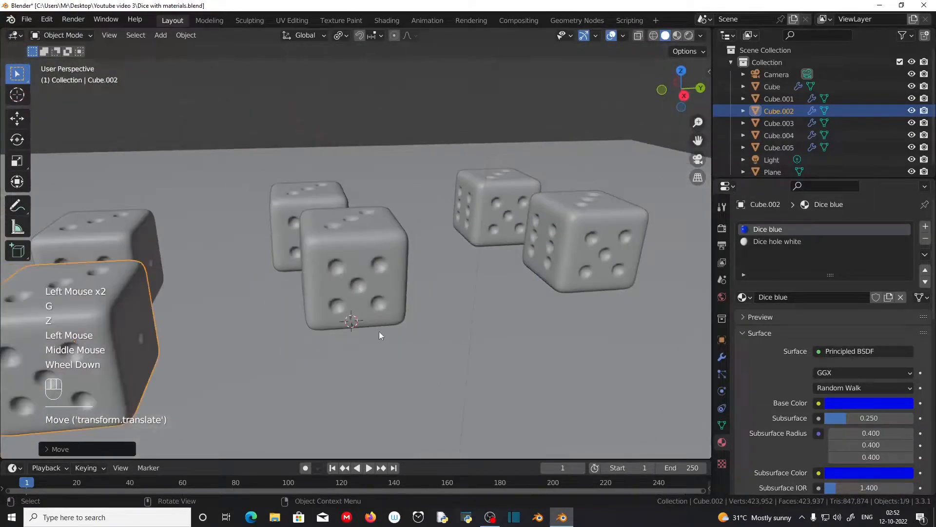
scroll(378, 330, down, 2)
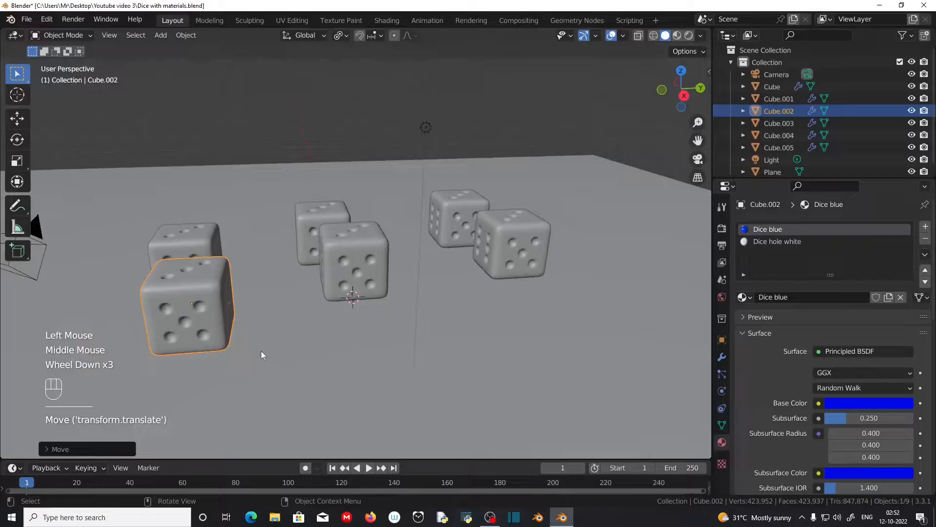
middle_drag(263, 353, 338, 368)
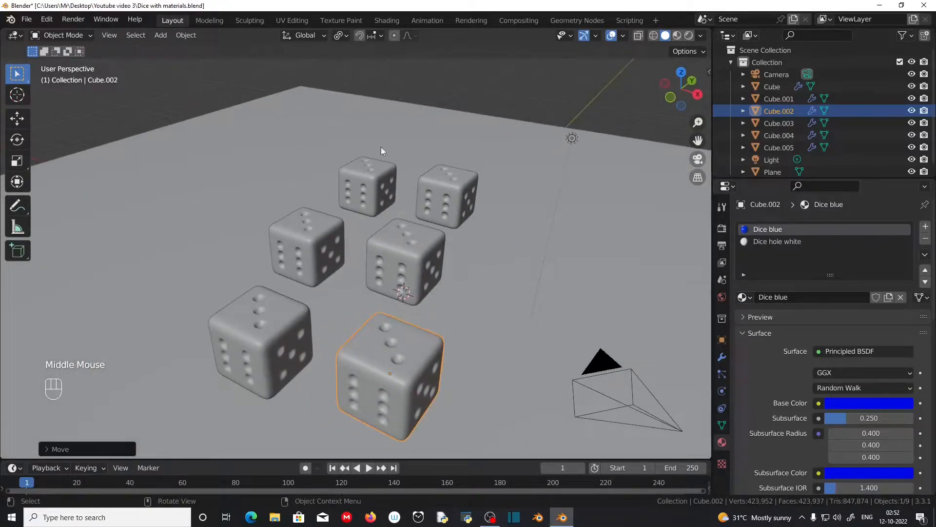
click(376, 35)
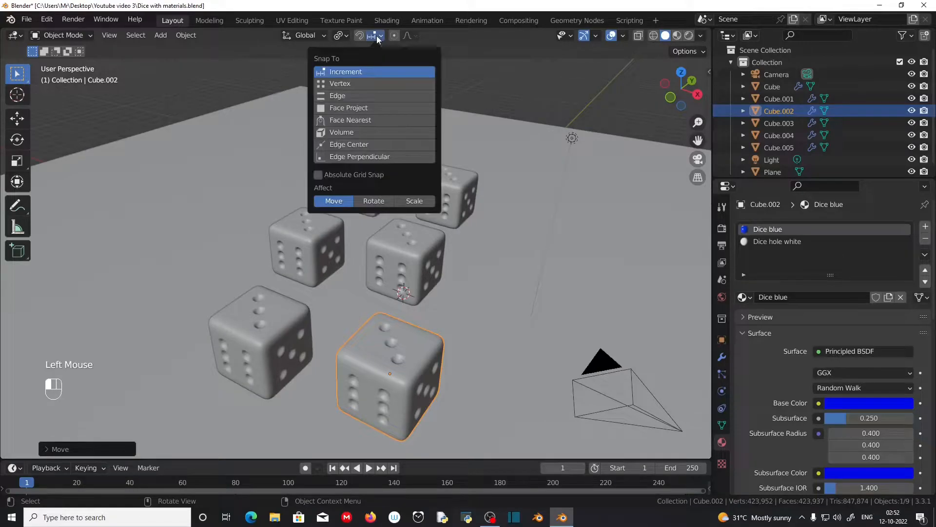
click(370, 109)
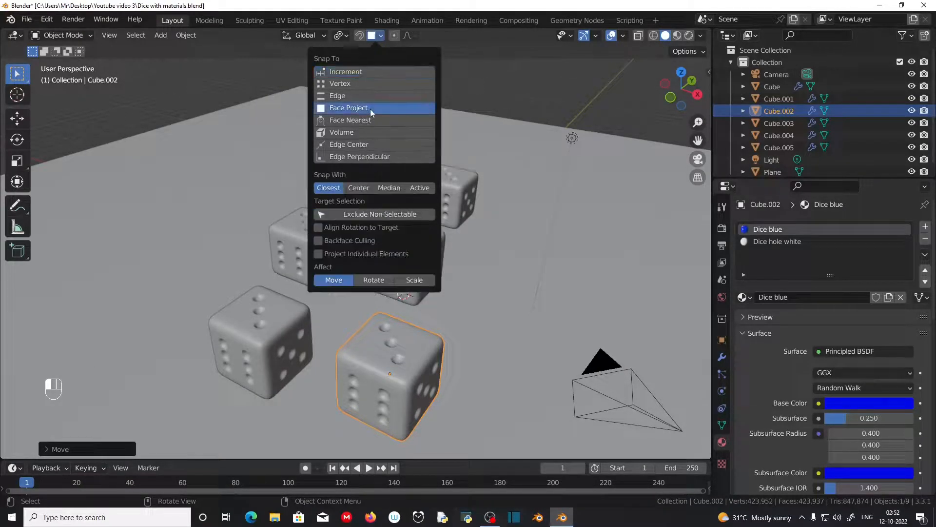
click(360, 36)
Move the opaque blue die and the transparent blue die so they snap onto the surface of the ground plane.
middle_drag(387, 382, 408, 352)
click(408, 351)
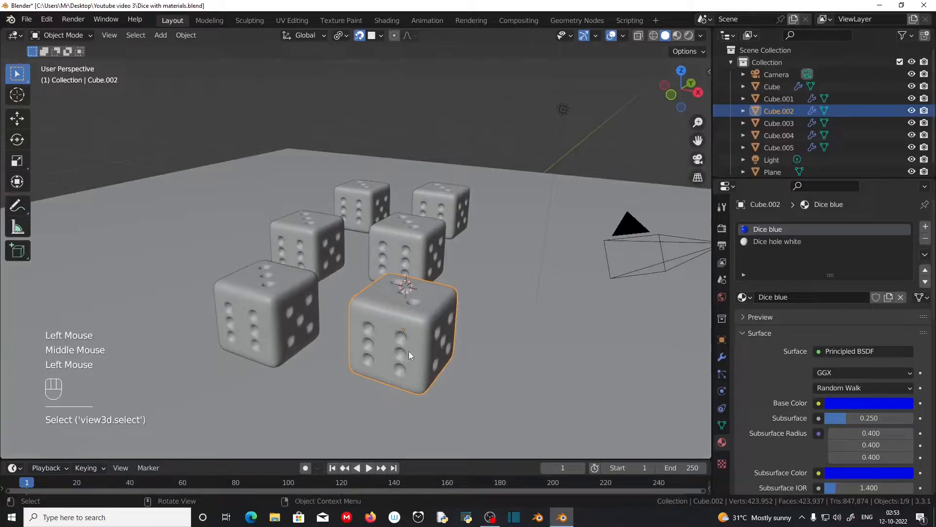
key(g)
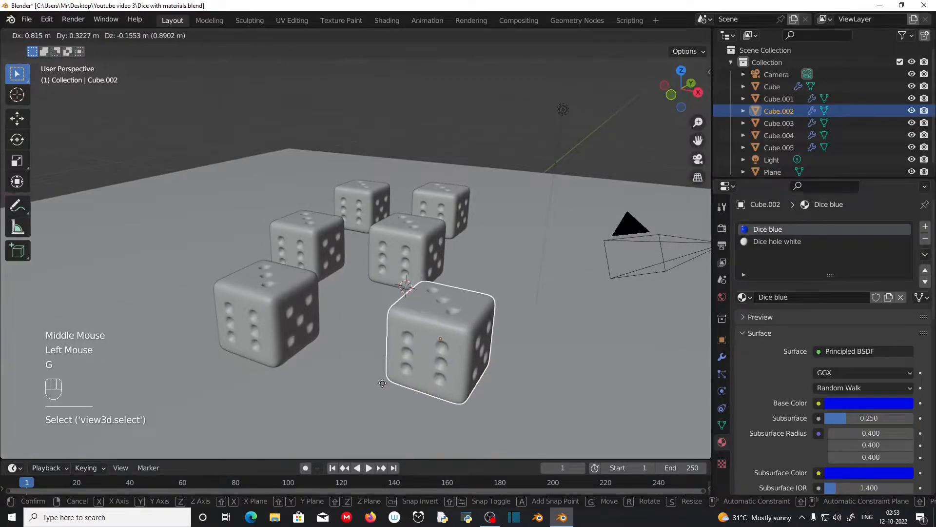
click(362, 376)
click(259, 329)
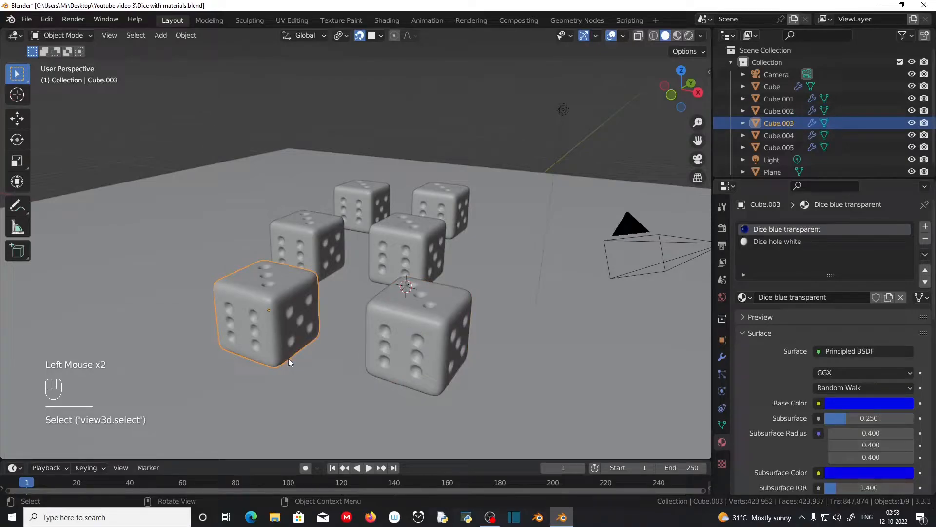
key(g)
click(287, 388)
Snap the transparent red die and the opaque red die onto the ground plane, keeping them apart from each other.
middle_drag(288, 387, 362, 296)
click(361, 311)
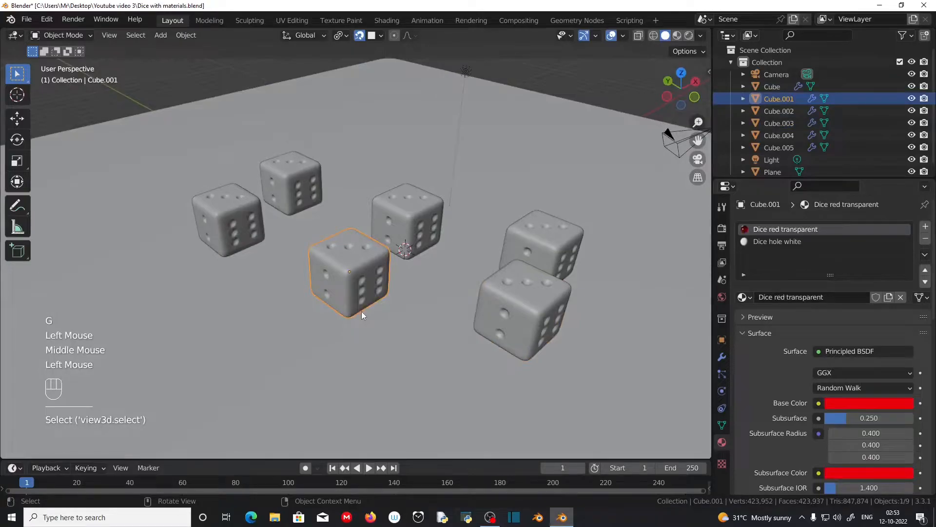
key(g)
click(354, 347)
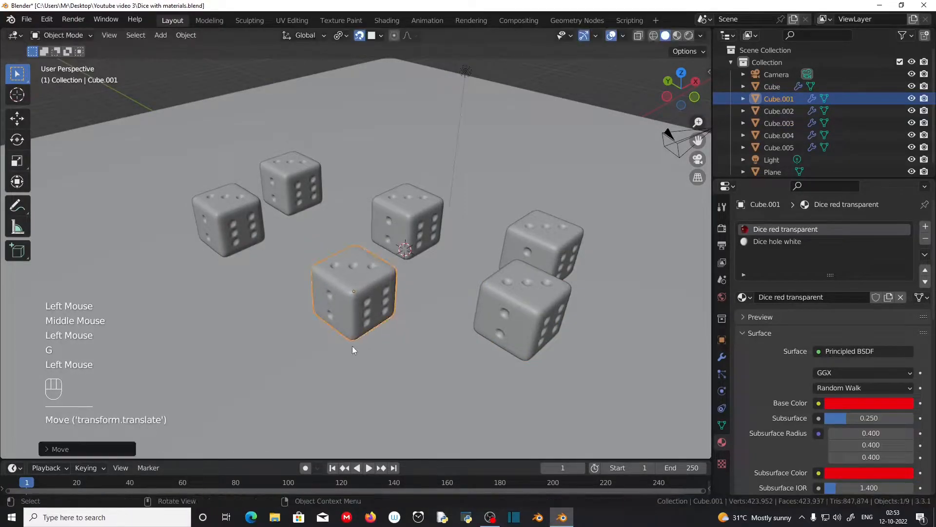
click(412, 249)
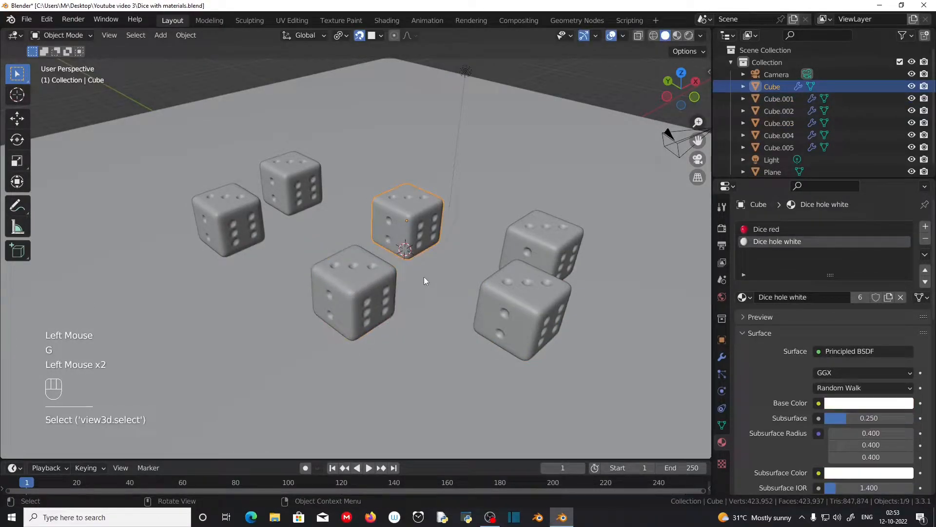
key(g)
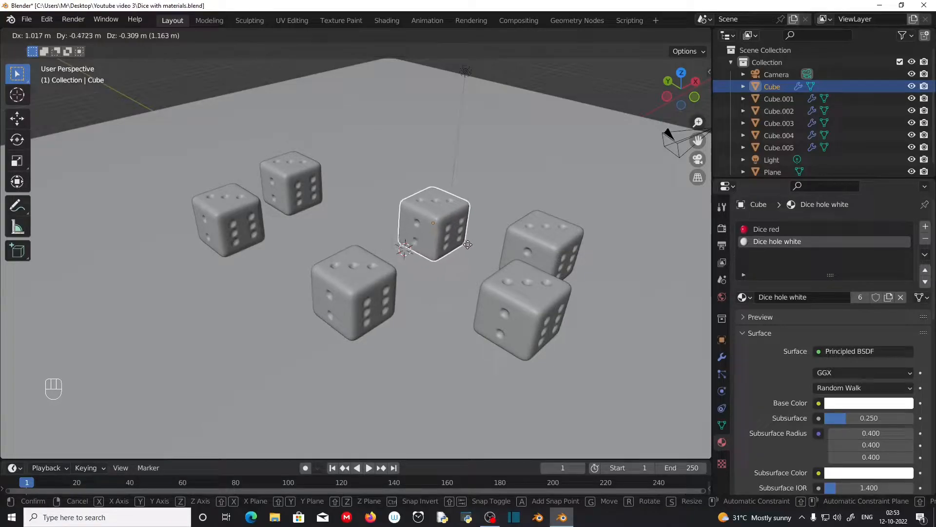
click(446, 257)
Snap the transparent green die and the opaque green die onto the ground plane, with the opaque one shifted toward the red dice.
click(246, 236)
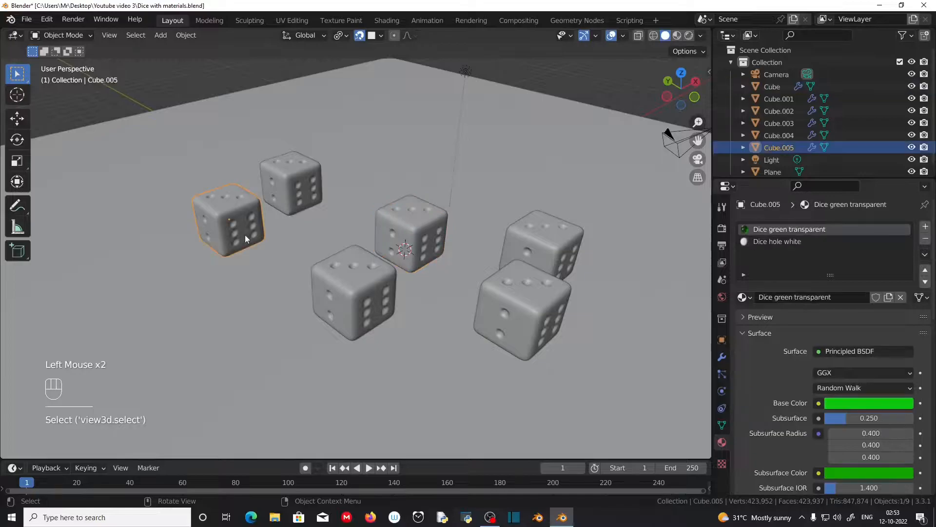
key(g)
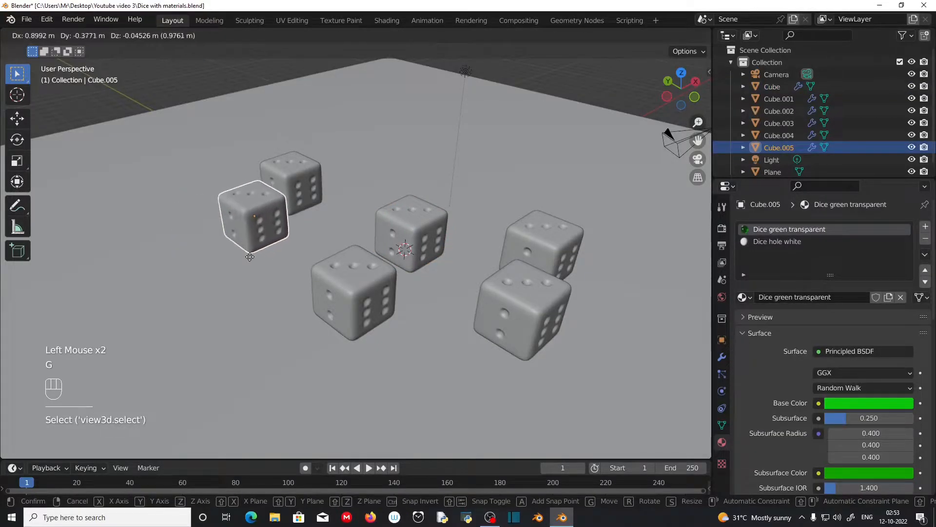
click(247, 275)
click(296, 195)
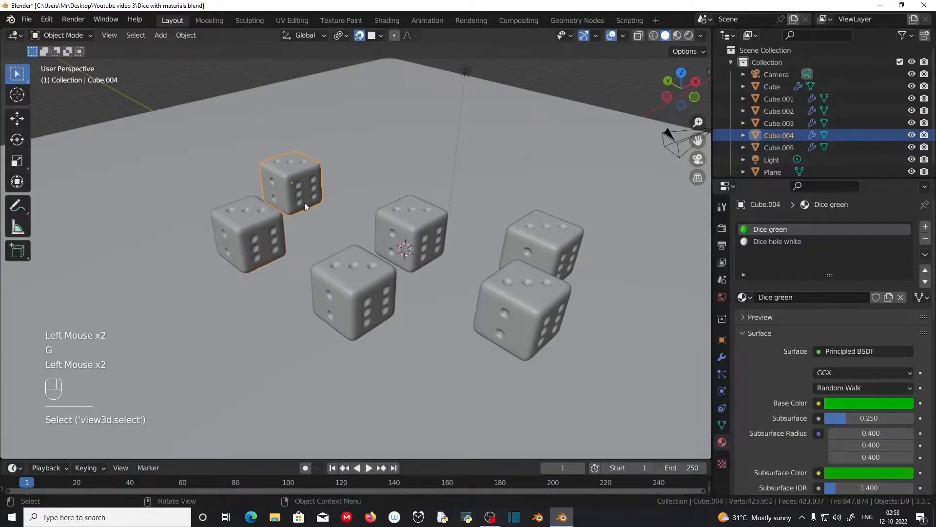
key(g)
click(363, 215)
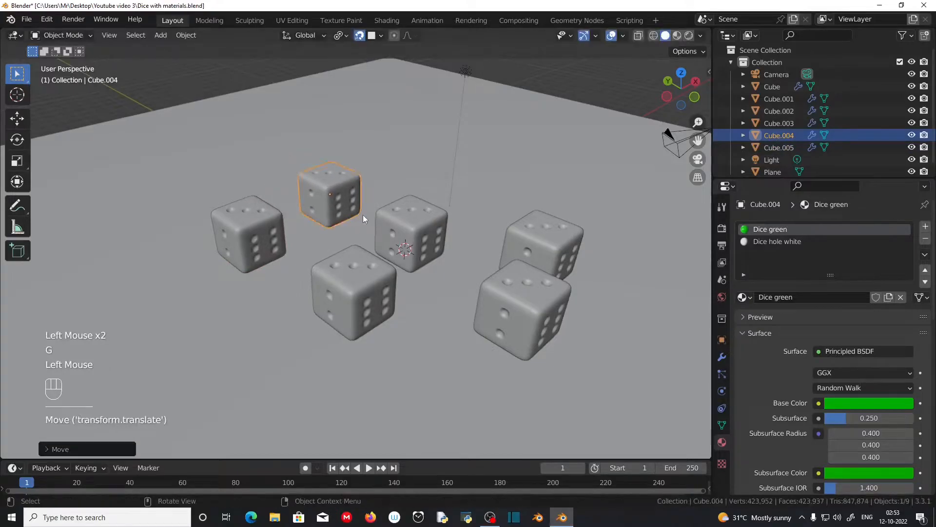
Look at the dice arrangement through the scene camera, and leave the camera view.
middle_drag(467, 303, 422, 308)
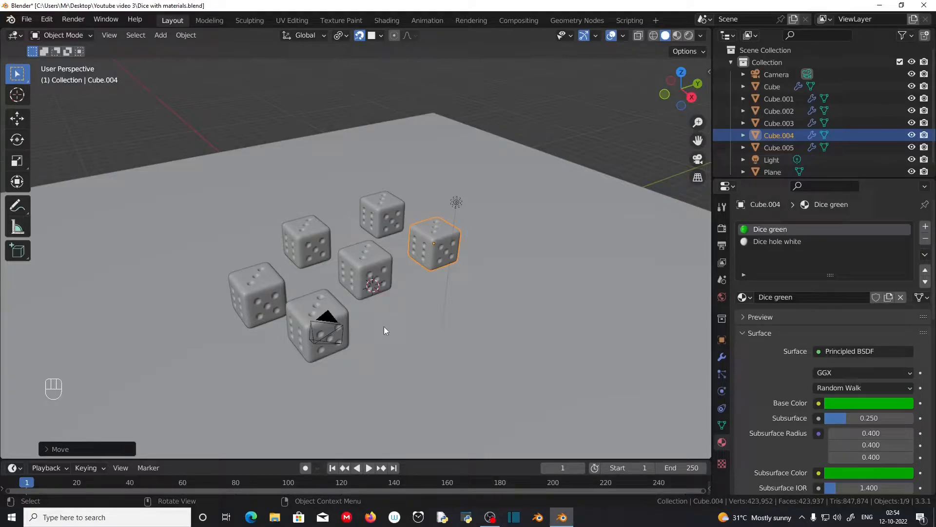
key(KP_0)
key(KP_0)
click(108, 35)
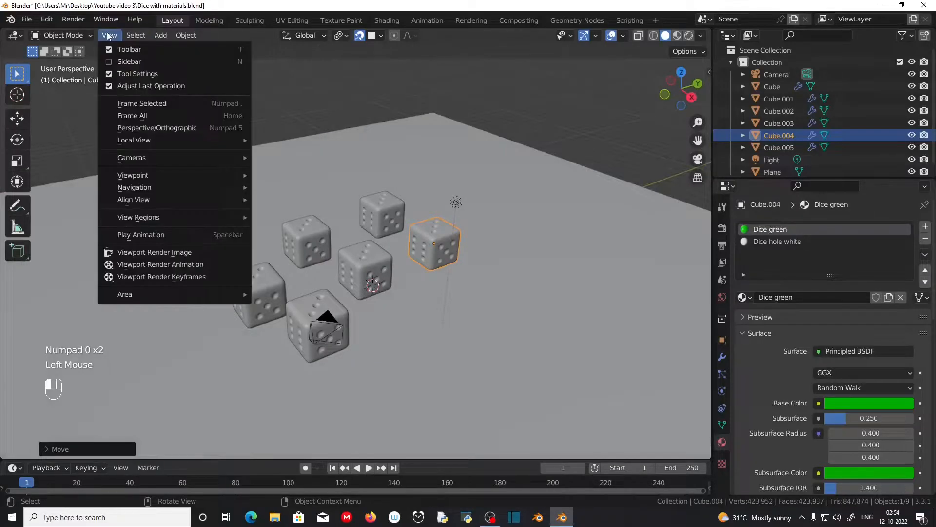
mouse_move(133, 174)
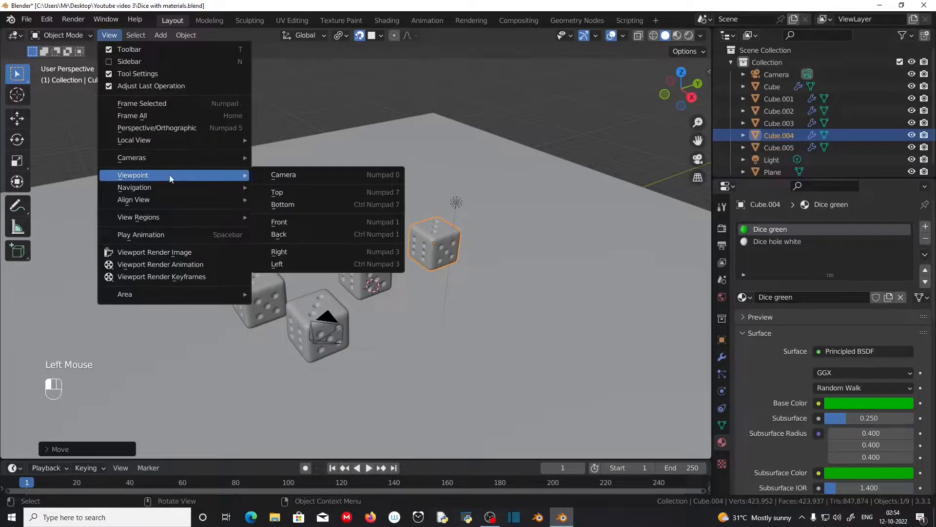
click(309, 175)
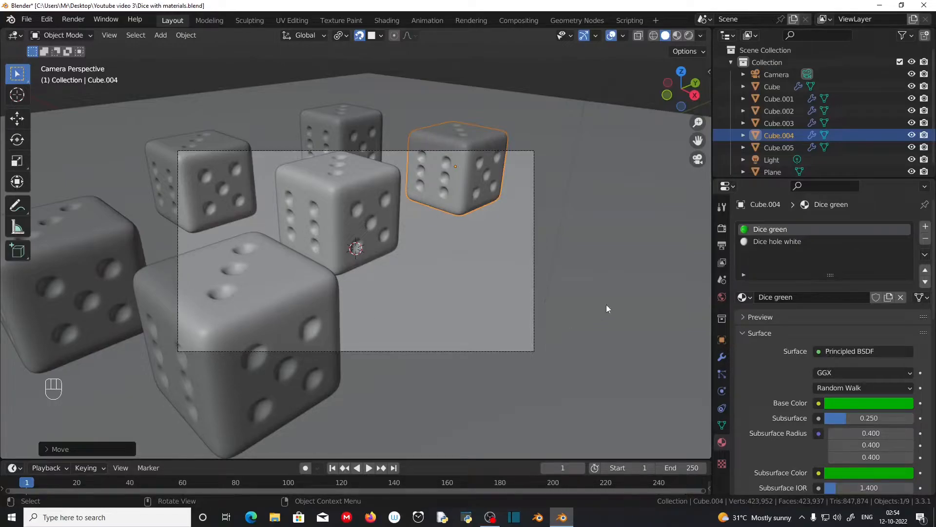
middle_drag(594, 318, 533, 324)
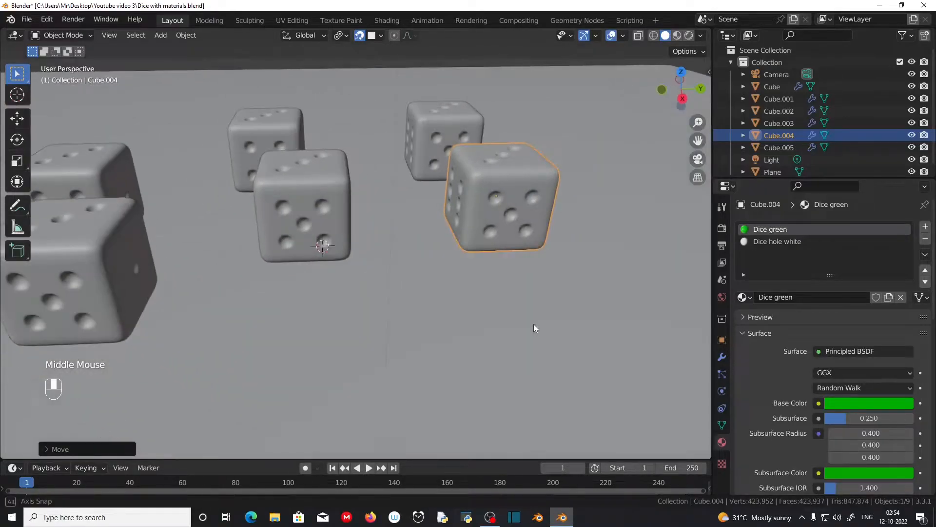
Set the transform pivot point to Individual Origins and turn off snapping.
scroll(296, 218, down, 2)
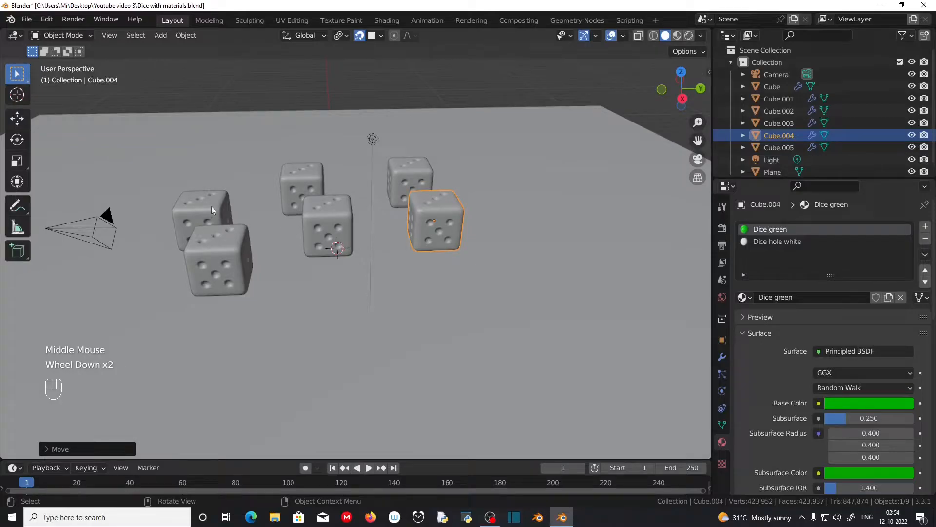
click(343, 36)
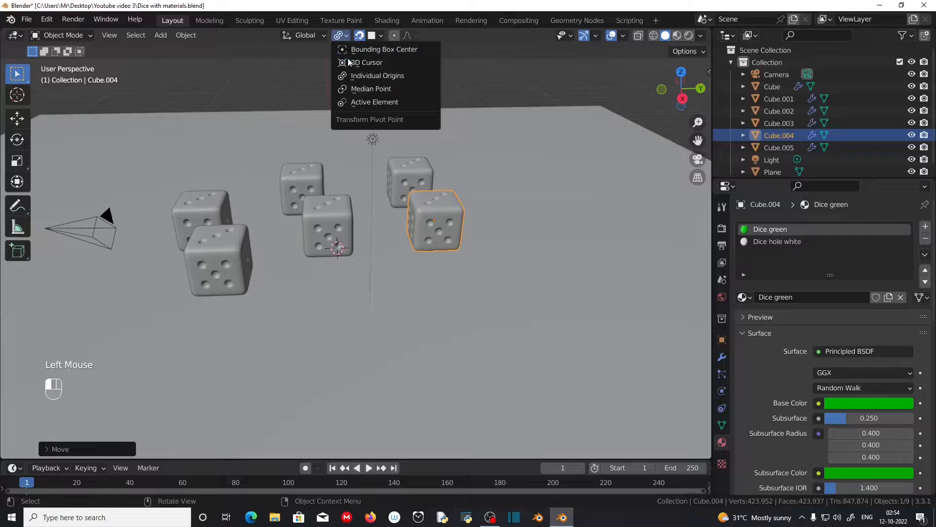
click(364, 76)
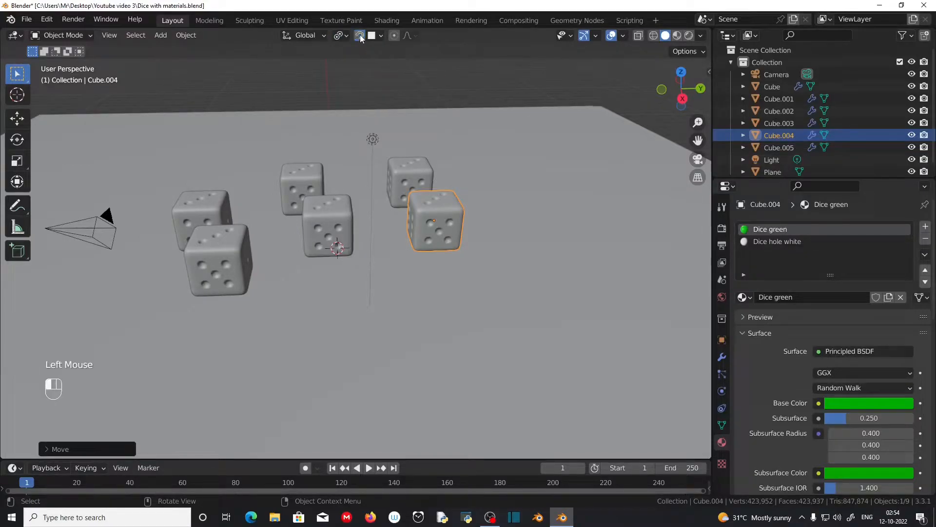
Select all six dice and scale them down uniformly around their own origins.
click(222, 212)
shift+click(239, 252)
shift+click(326, 222)
shift+click(299, 174)
shift+click(420, 180)
shift+click(426, 211)
middle_drag(371, 297, 534, 299)
key(s)
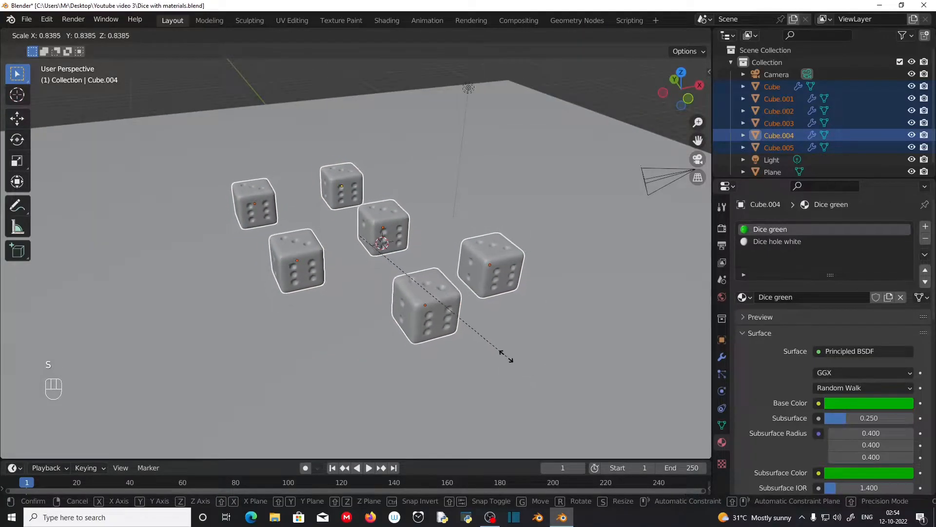
click(429, 293)
Apply the object transform to the six resized dice.
middle_drag(377, 359, 522, 376)
scroll(479, 335, up, 2)
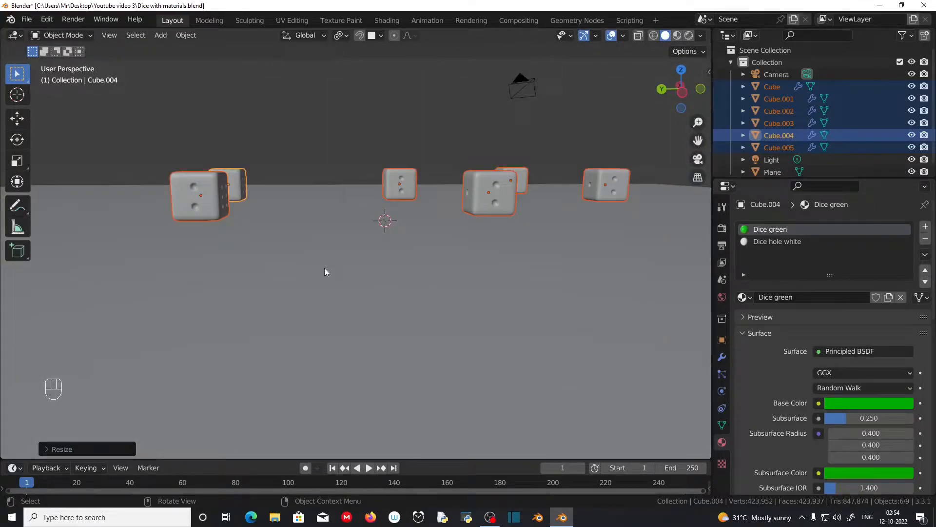
key(ctrl)
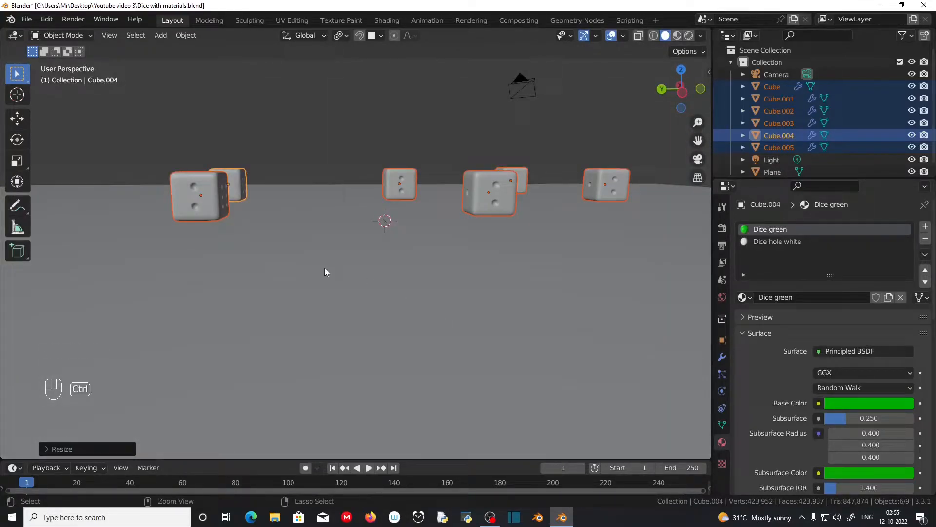
key(ctrl+a)
click(311, 291)
middle_drag(311, 291, 506, 253)
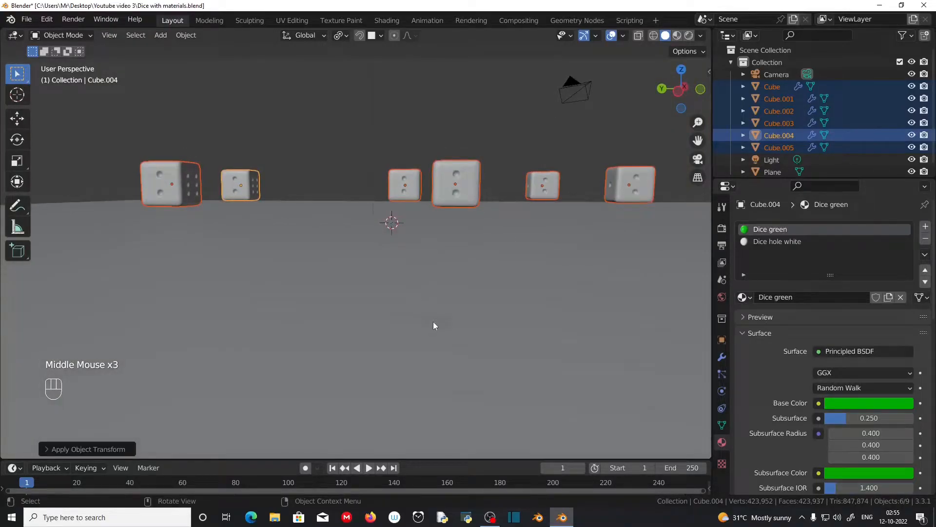
Turn snapping back on and move all six dice together down onto the surface of the ground plane.
click(359, 36)
middle_drag(379, 236, 435, 259)
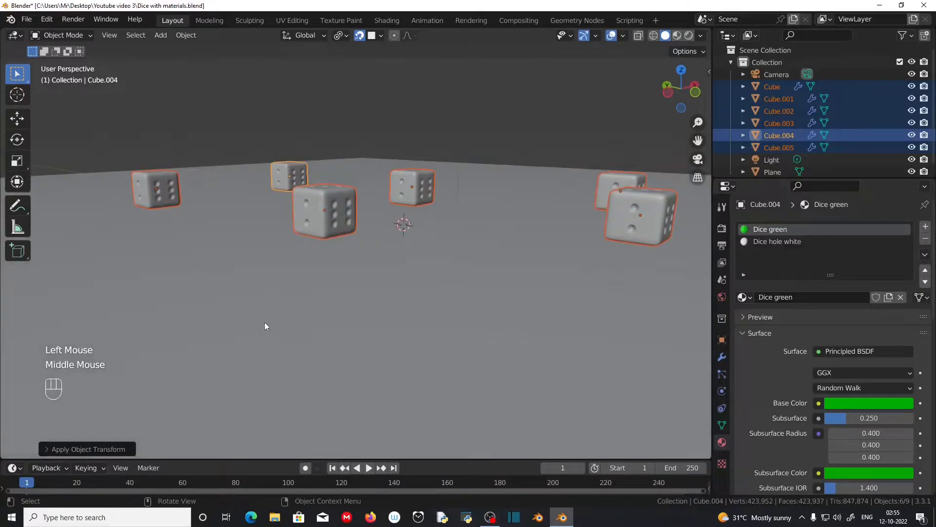
key(g)
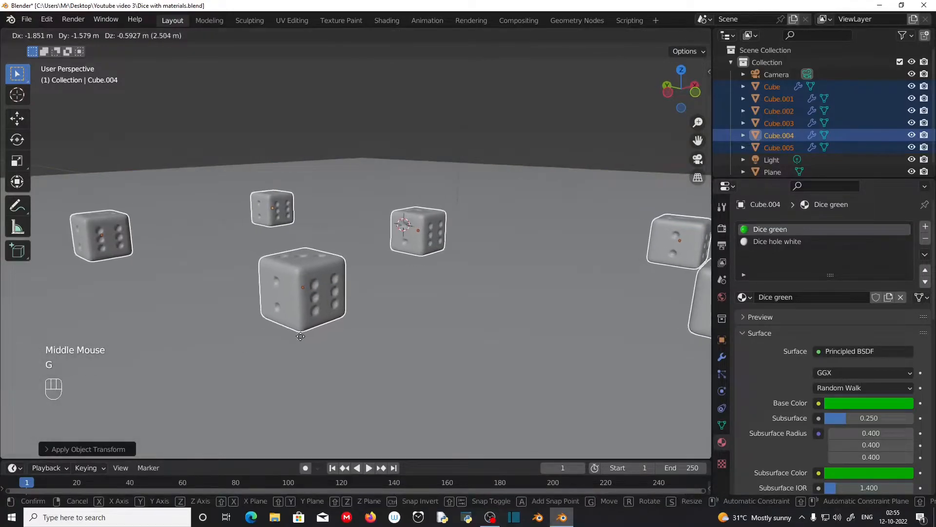
click(310, 336)
middle_drag(503, 378, 440, 376)
Set the viewport's viewpoint to the scene camera.
scroll(510, 378, down, 2)
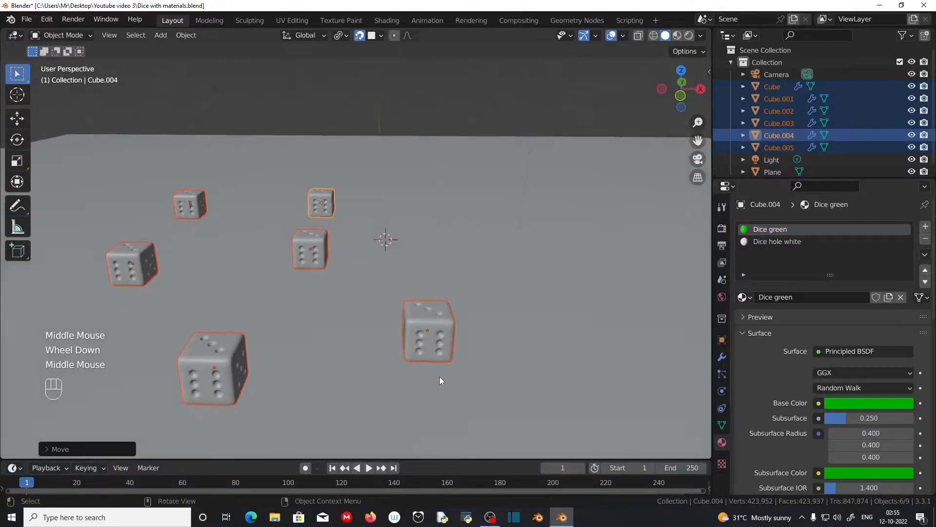
scroll(440, 377, down, 2)
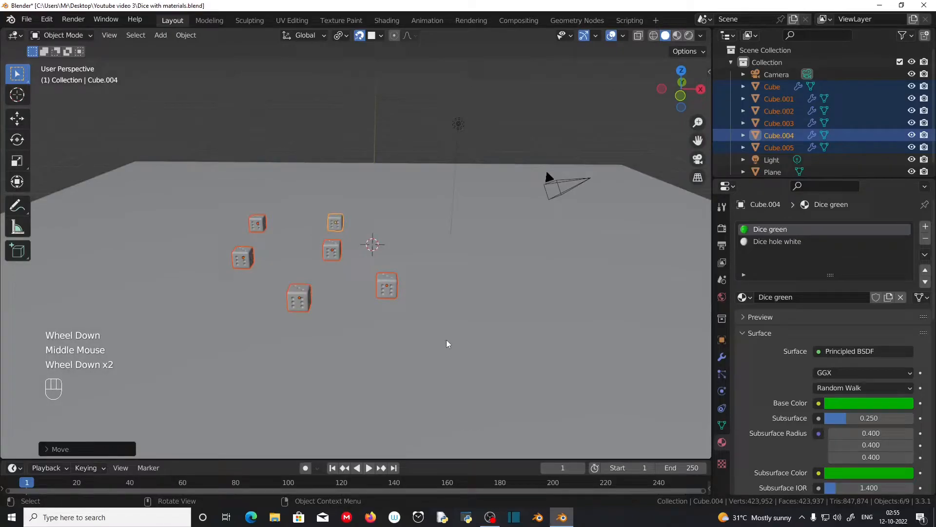
key(KP_0)
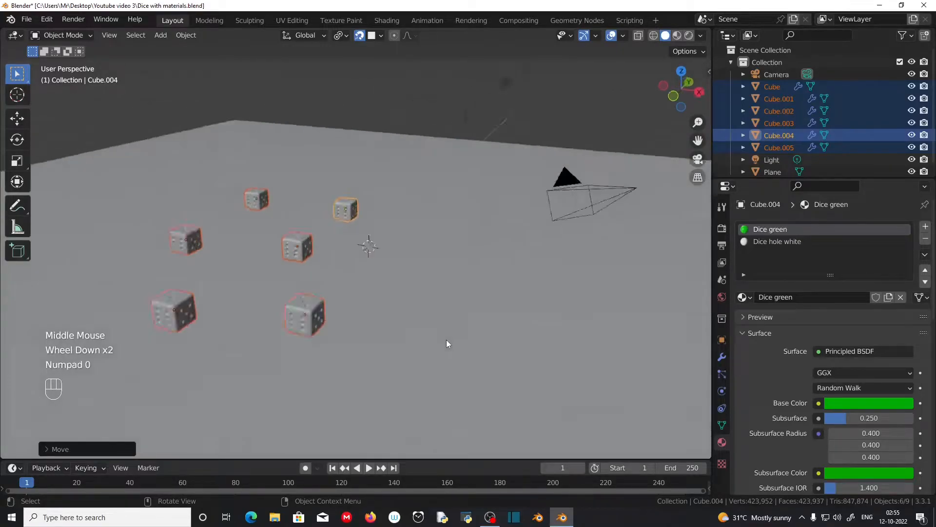
key(KP_0)
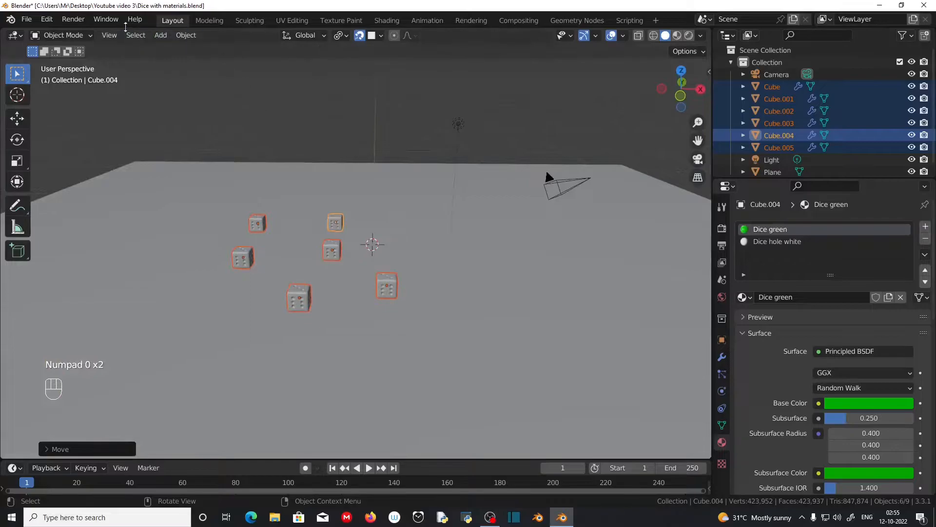
click(110, 35)
mouse_move(181, 176)
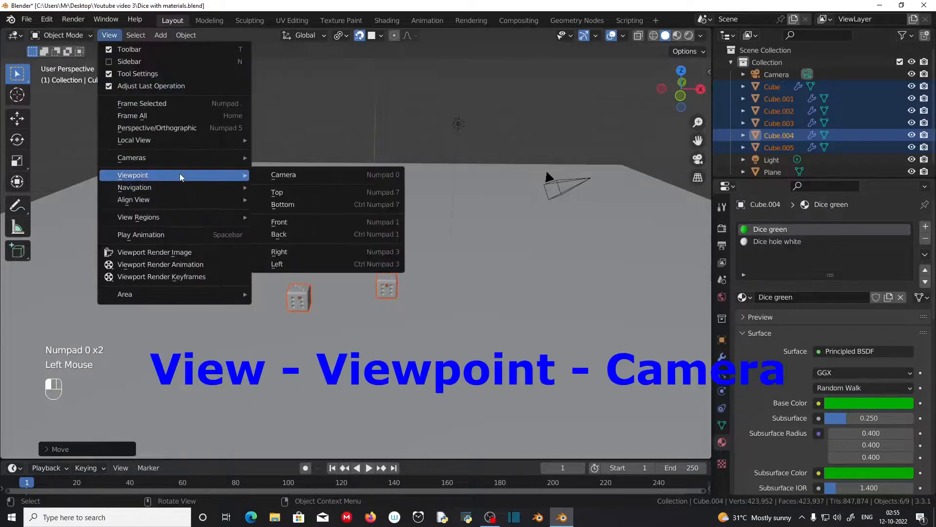
click(283, 175)
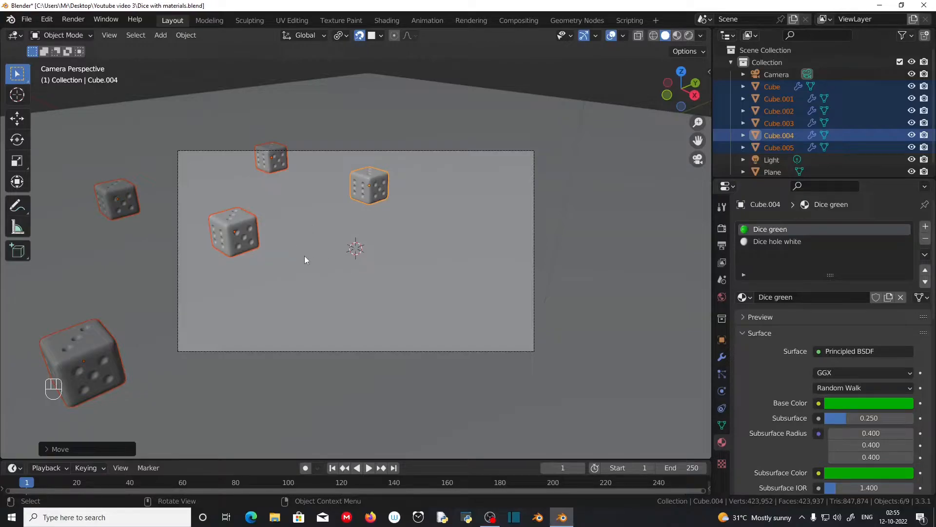
Move the opaque green die to the right part of the camera frame and switch the viewport to Material Preview shading.
click(375, 196)
key(g)
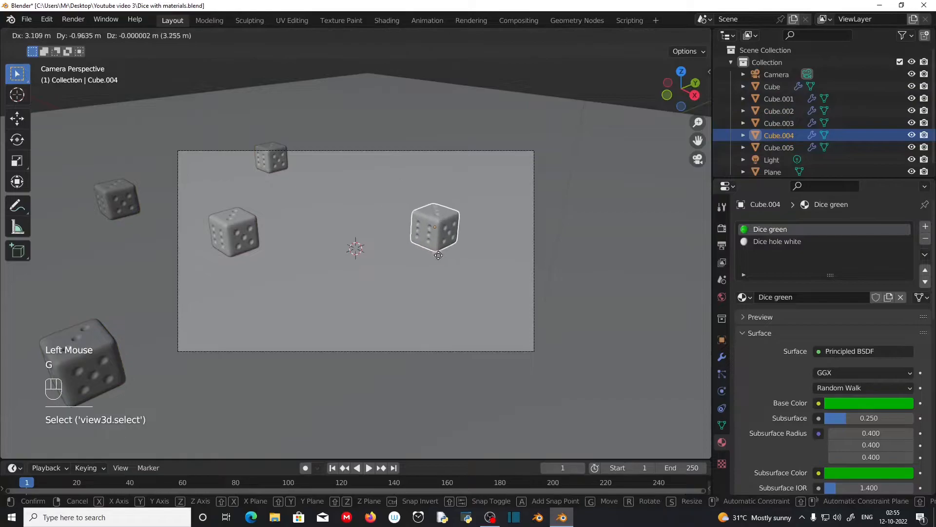
click(475, 305)
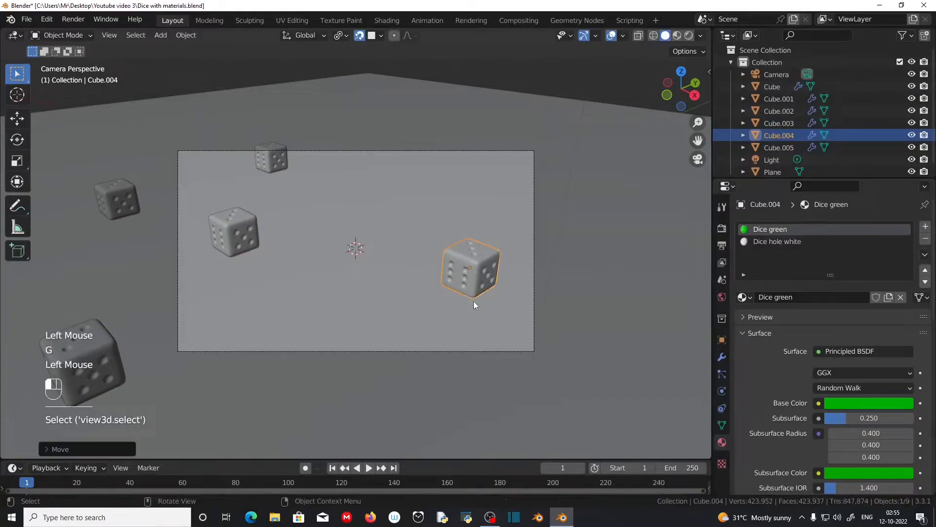
click(678, 35)
Move the opaque red die beside the opaque green one and the transparent green die to the centre of the camera frame.
click(232, 257)
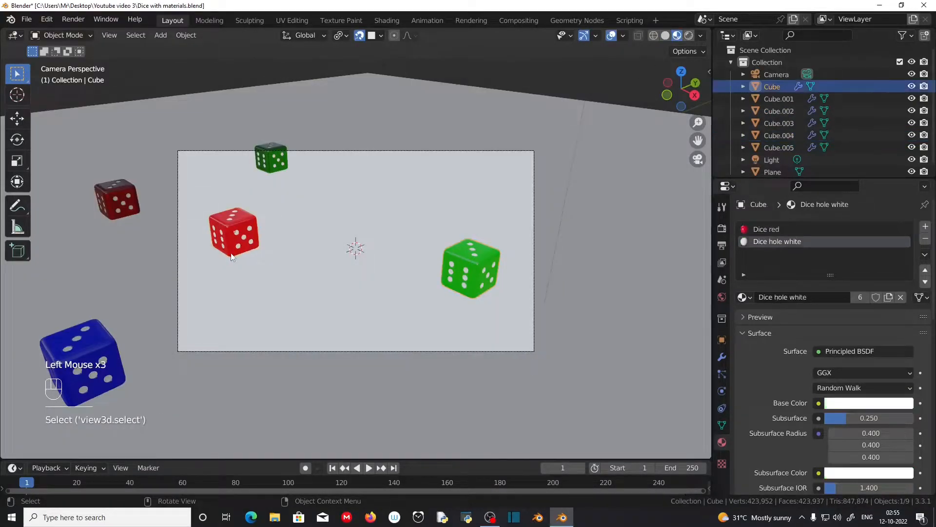
key(g)
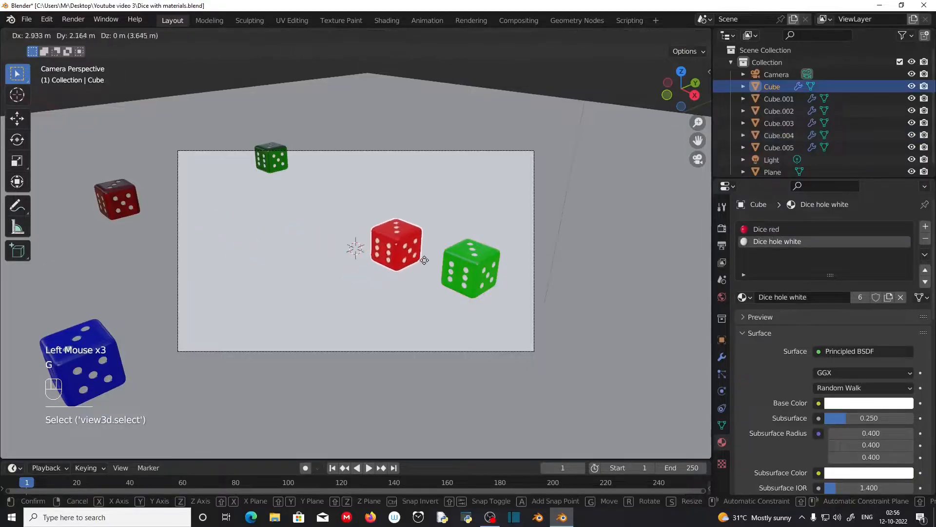
click(396, 266)
click(269, 164)
key(g)
click(335, 262)
Bring the opaque blue die and the transparent red die into the left part of the camera frame.
click(115, 360)
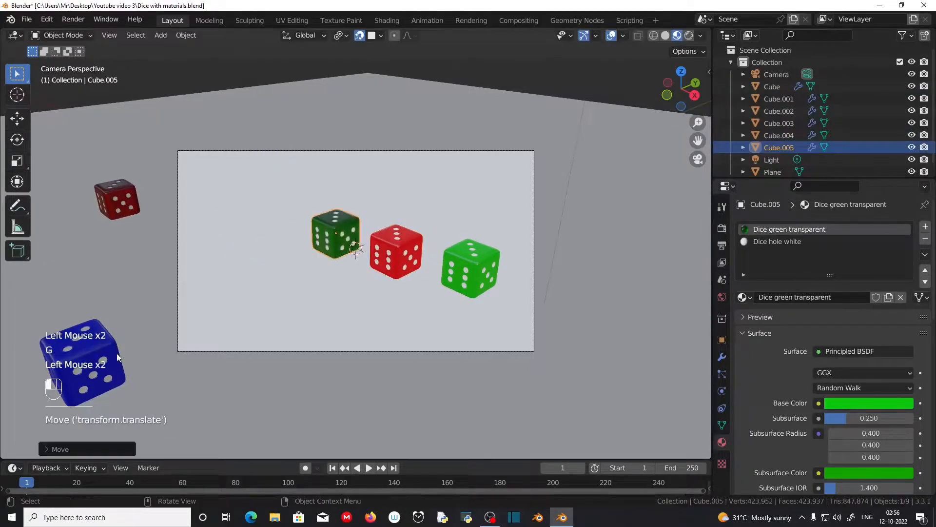
key(g)
click(272, 229)
click(122, 213)
key(g)
click(210, 329)
Move the transparent blue die into the camera frame, between the transparent red die and the green ones, in front of the opaque blue die.
scroll(209, 329, down, 2)
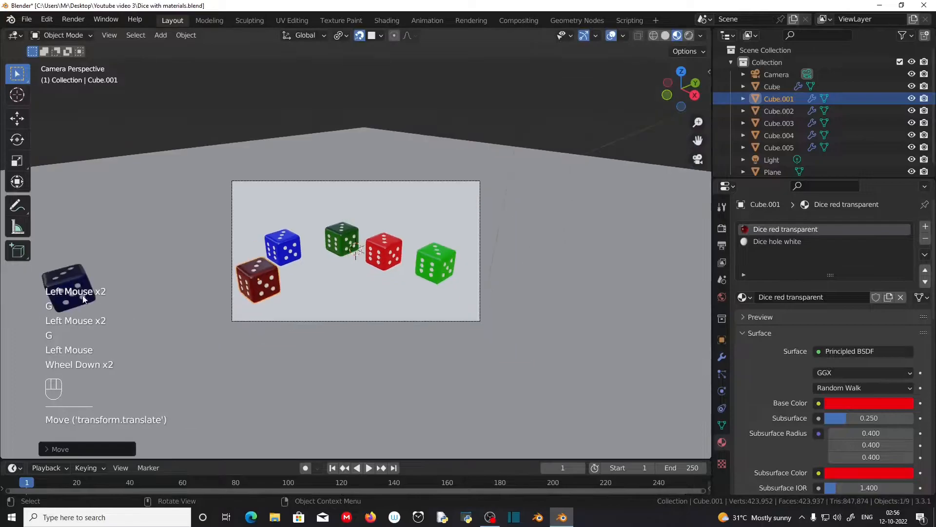
click(67, 283)
key(g)
click(333, 280)
scroll(379, 322, down, 2)
scroll(378, 322, up, 2)
scroll(378, 322, up, 4)
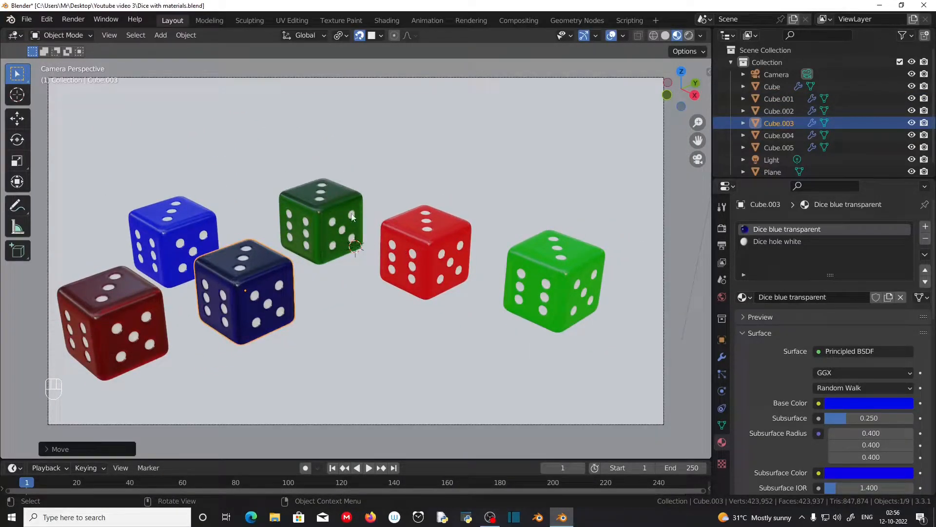
Move the opaque blue die behind the transparent blue one and rotate it around the Z axis.
click(176, 239)
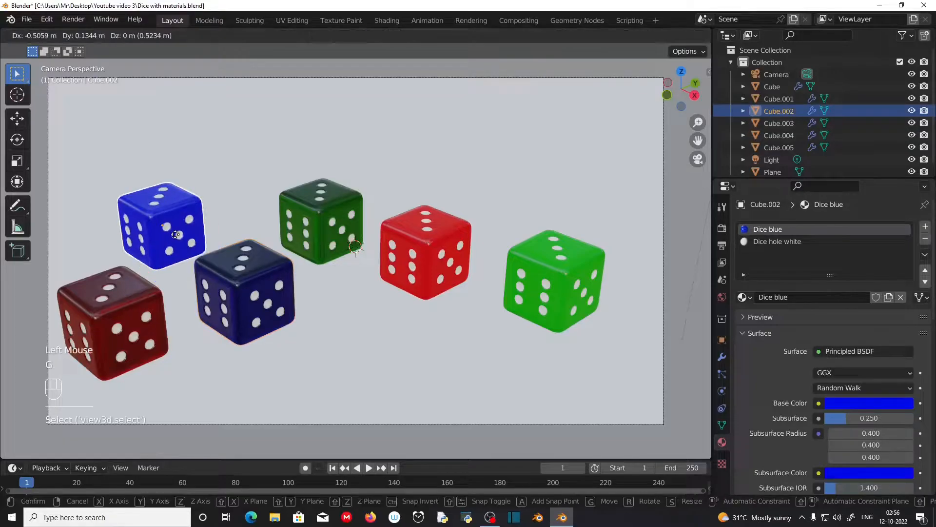
key(g)
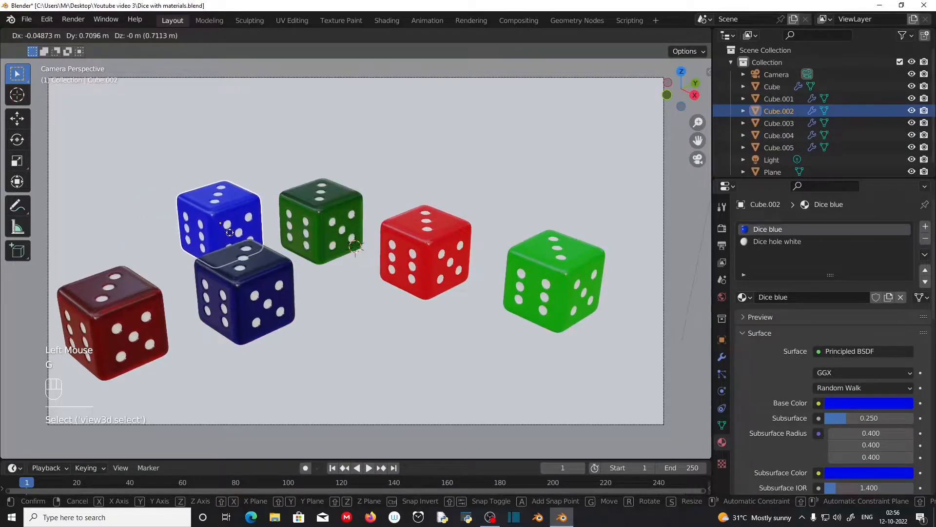
click(229, 232)
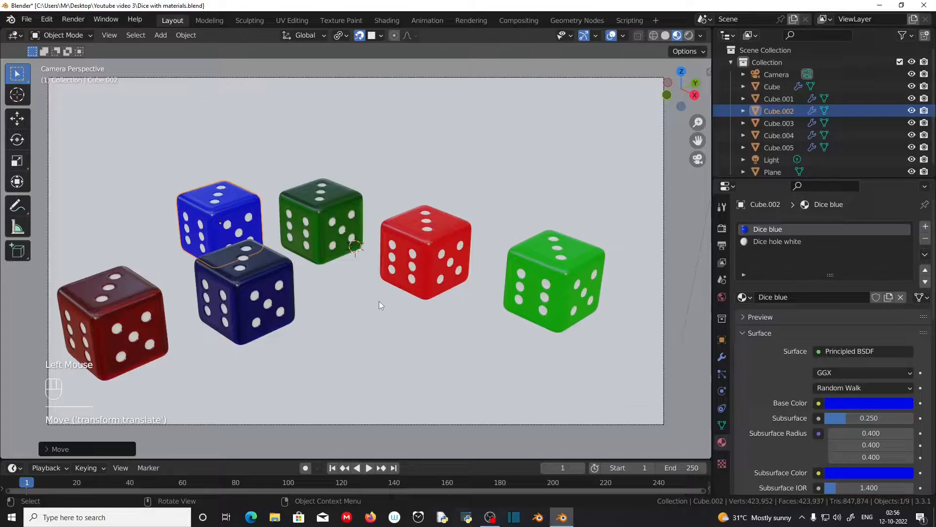
key(r)
key(z)
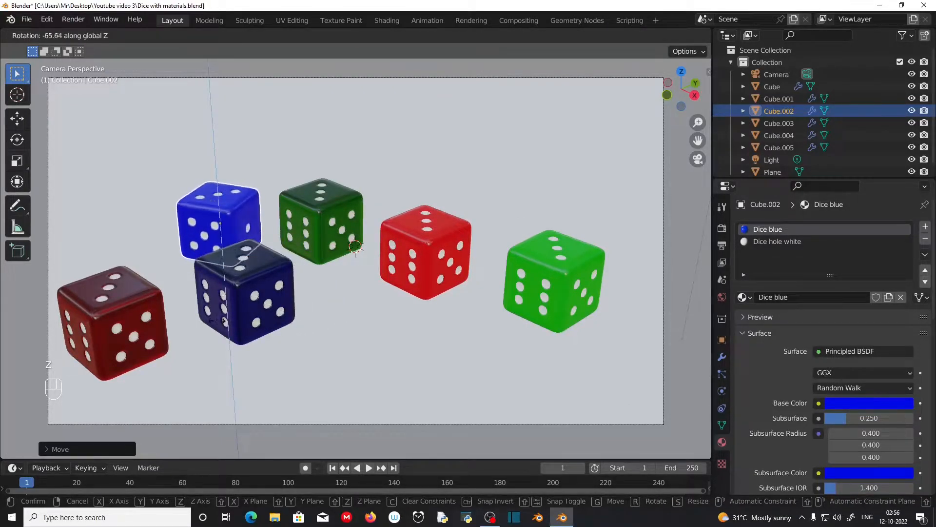
click(171, 314)
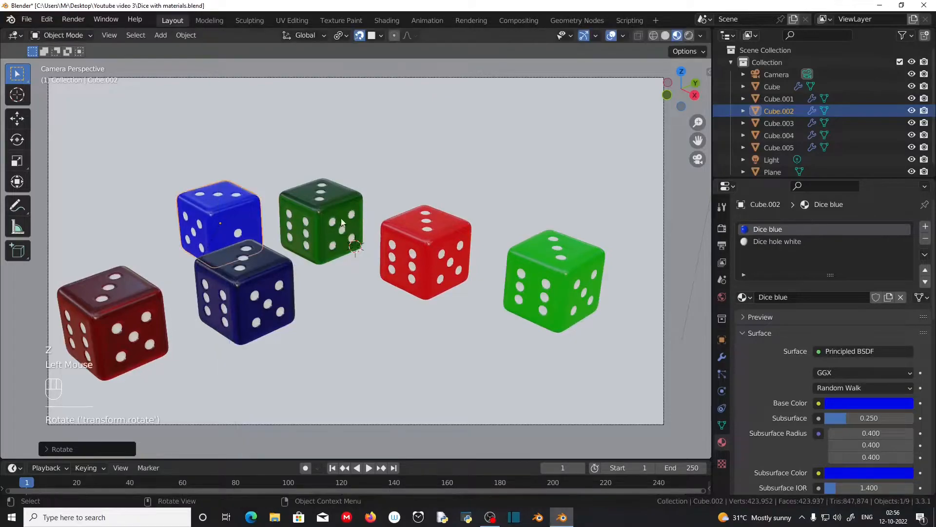
Rotate the transparent green die about 17° around the Z axis and turn the opaque red die around the same axis.
click(320, 243)
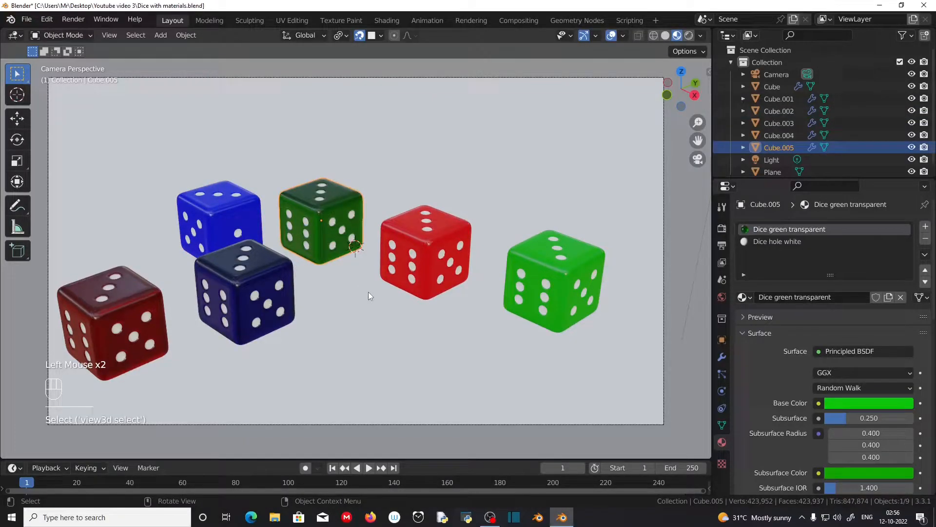
key(r)
key(z)
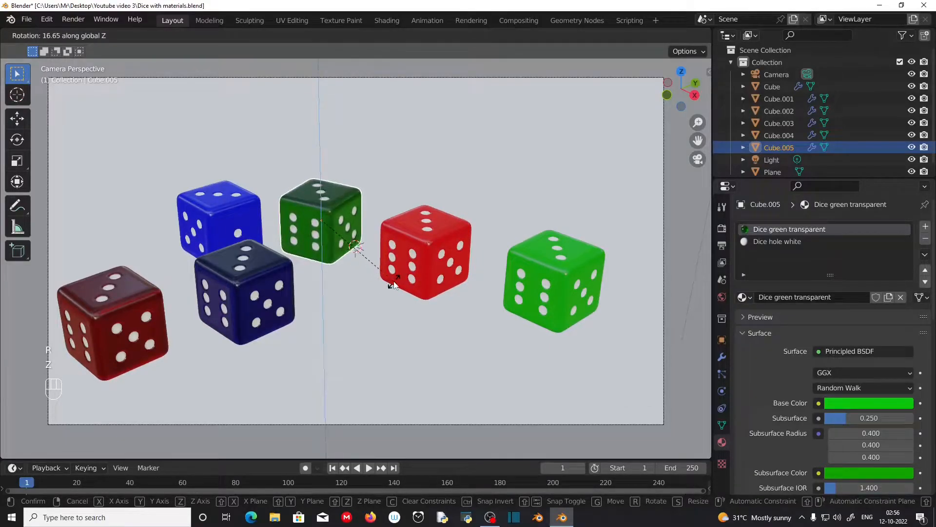
click(394, 282)
click(394, 282)
key(r)
key(z)
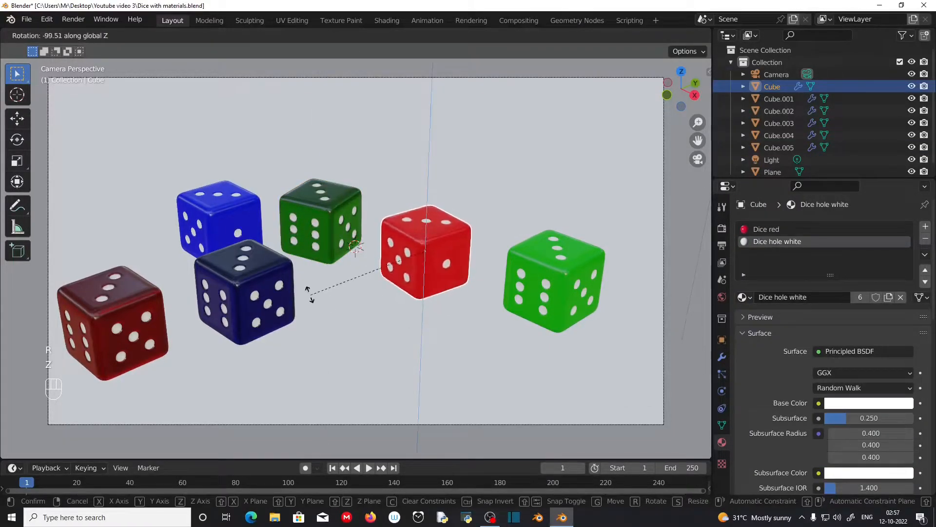
click(570, 300)
Rotate the opaque green die and the transparent blue die around the Z axis to vary their orientation.
click(570, 300)
key(r)
key(z)
click(565, 331)
click(234, 308)
key(r)
key(z)
click(198, 335)
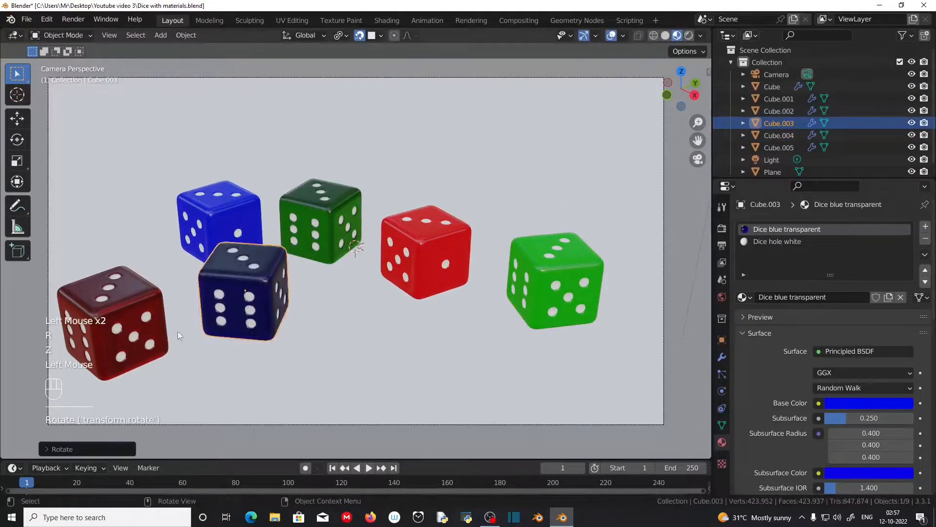
Move the transparent red die closer to the transparent blue one and nudge the opaque red die slightly toward the camera.
double_click(156, 337)
key(g)
click(193, 344)
click(446, 267)
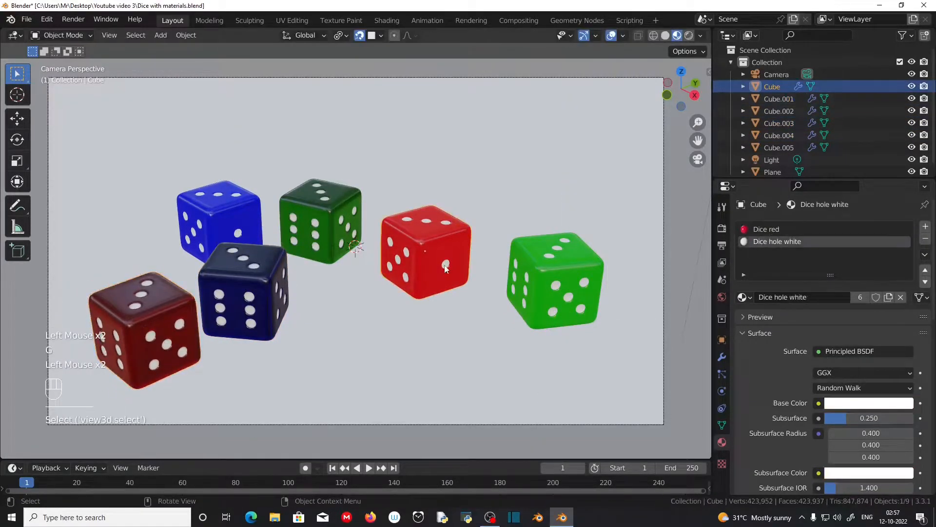
key(g)
click(446, 279)
Move the transparent green die closer to the opaque red one, and shift the opaque red die toward the front of the group.
middle_drag(522, 380, 315, 221)
scroll(393, 371, up, 2)
scroll(424, 324, up, 2)
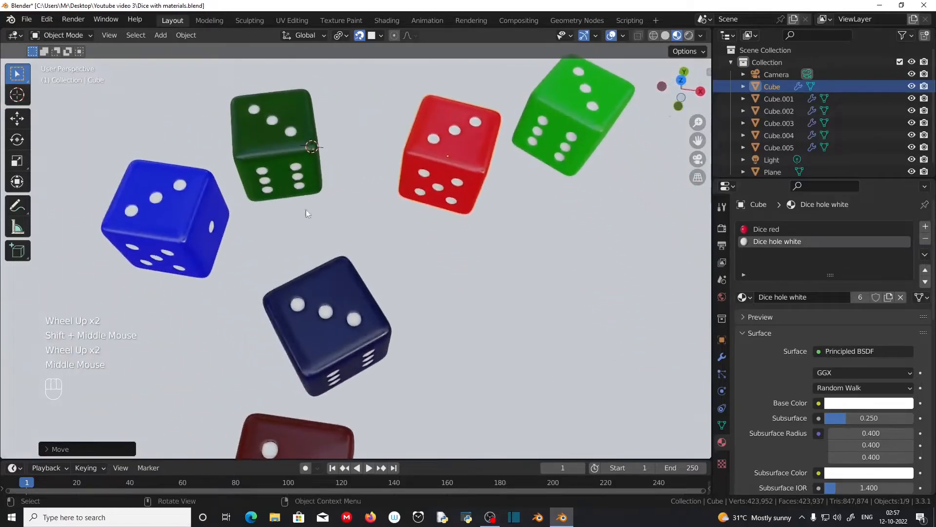
click(288, 172)
key(g)
click(367, 212)
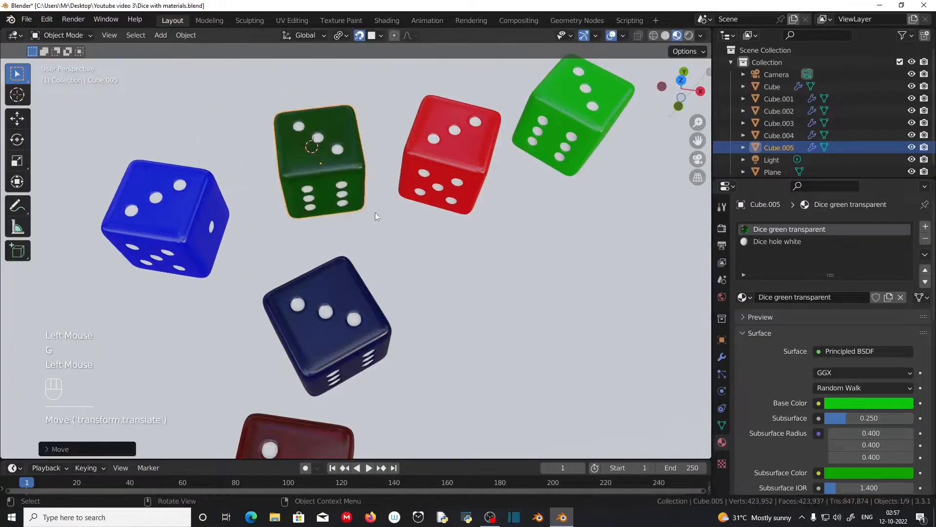
click(464, 192)
key(g)
click(462, 271)
Raise the opaque green die along the Z axis above the height of the other dice.
middle_drag(462, 271, 555, 206)
click(559, 229)
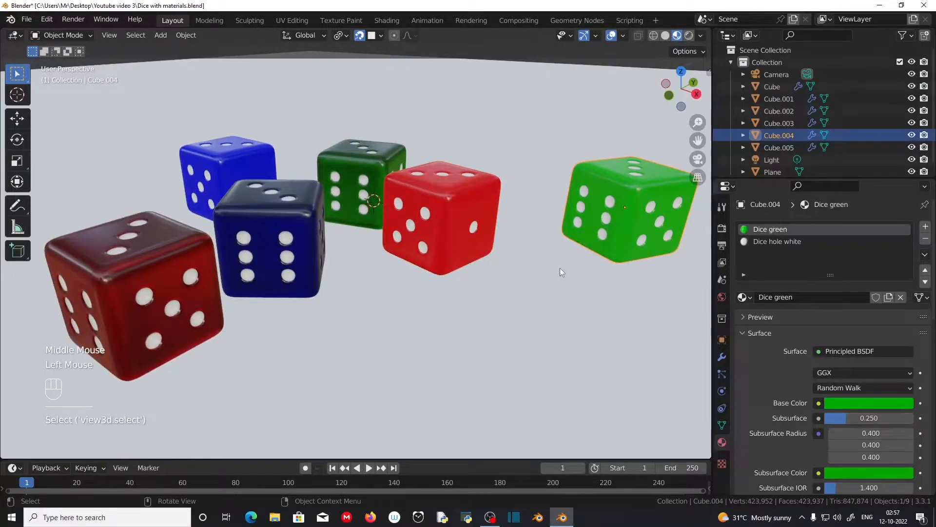
key(KP_1)
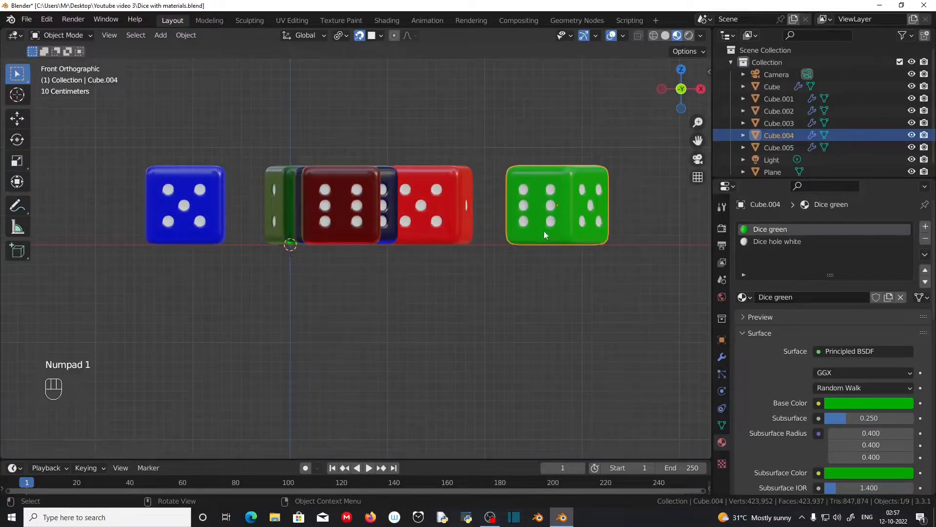
key(g)
key(z)
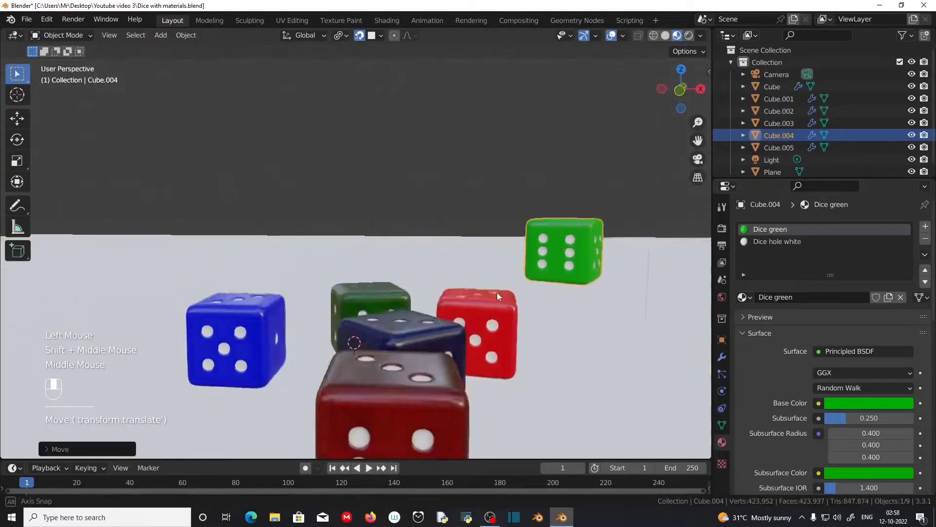
Shift the raised opaque green die along the X axis toward the rest of the dice.
middle_drag(497, 292, 421, 264)
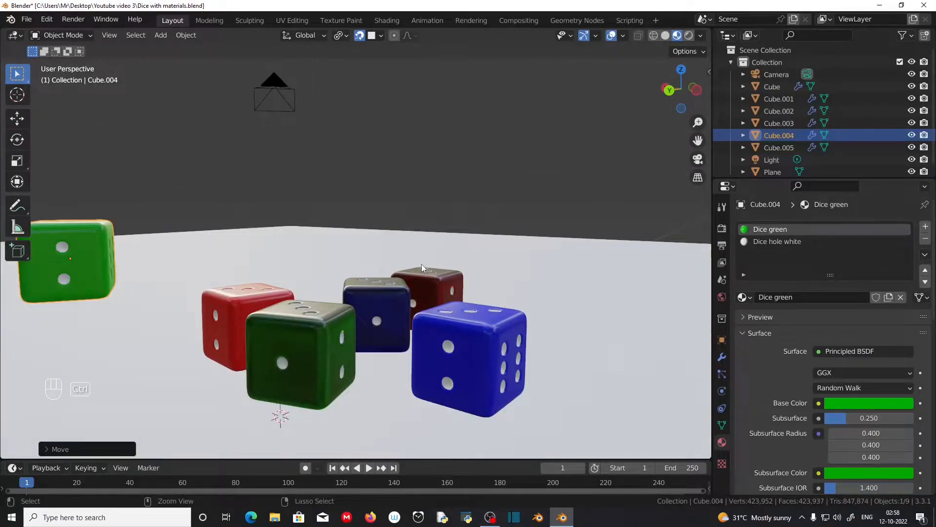
key(ctrl+KP_1)
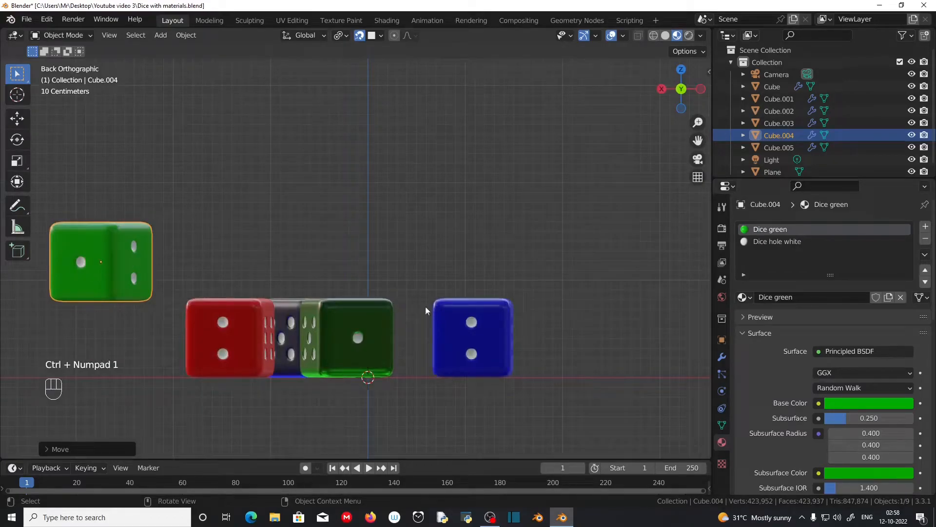
key(g)
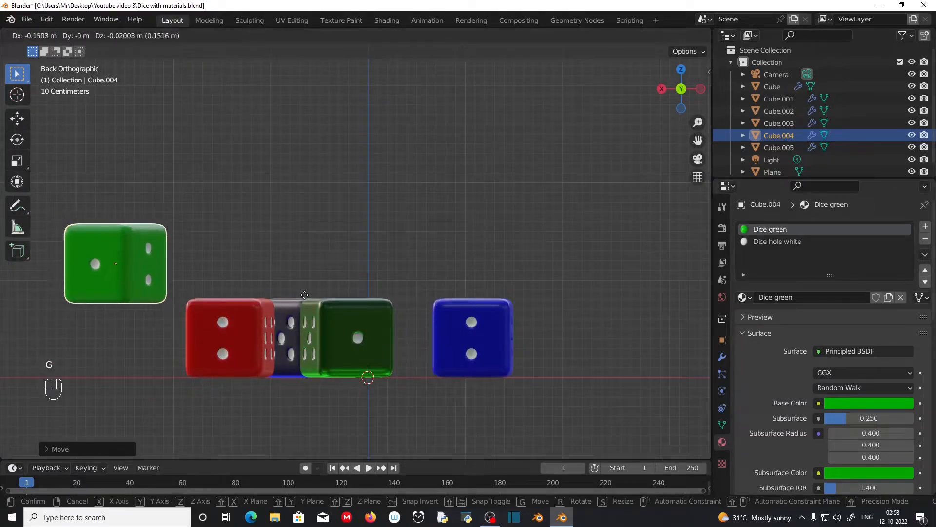
key(x)
click(598, 292)
middle_drag(598, 292, 384, 294)
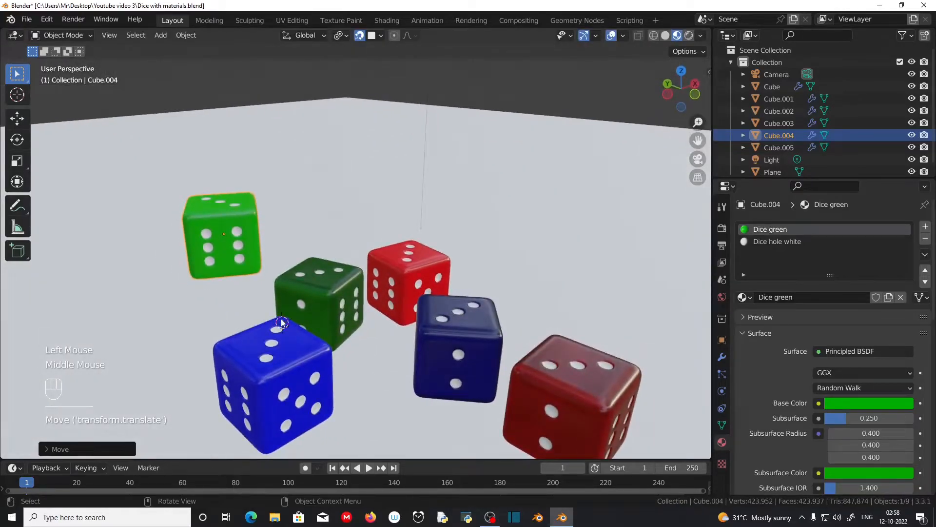
Position the raised opaque green die over the gap between the transparent green and opaque red dice.
key(g)
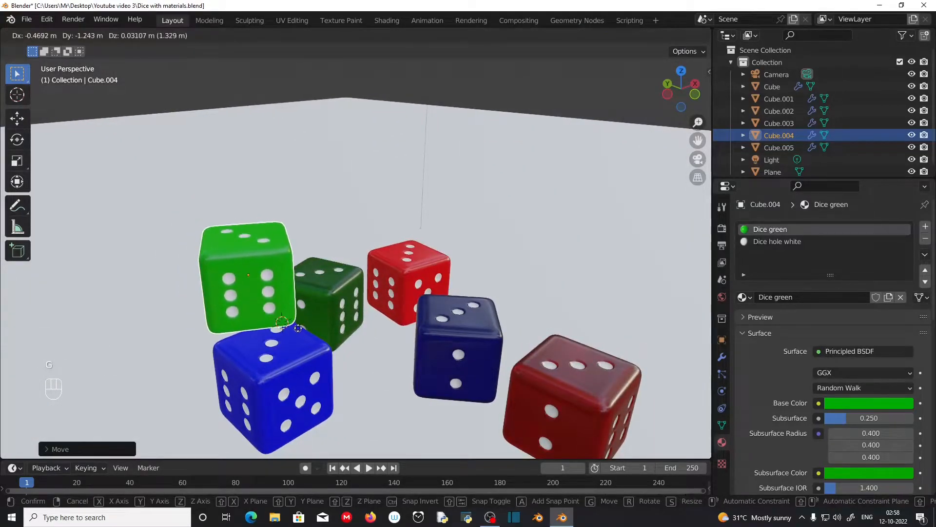
click(297, 323)
middle_drag(297, 323, 215, 373)
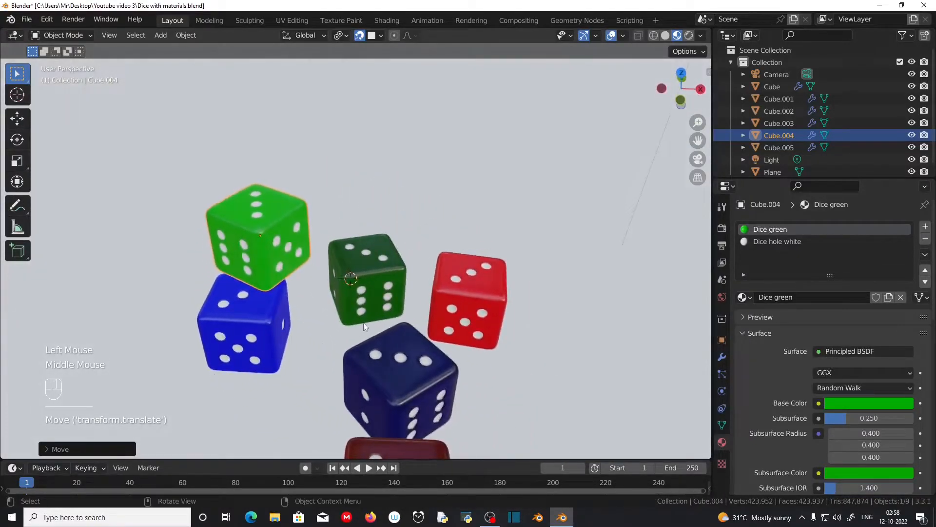
key(g)
click(393, 256)
key(g)
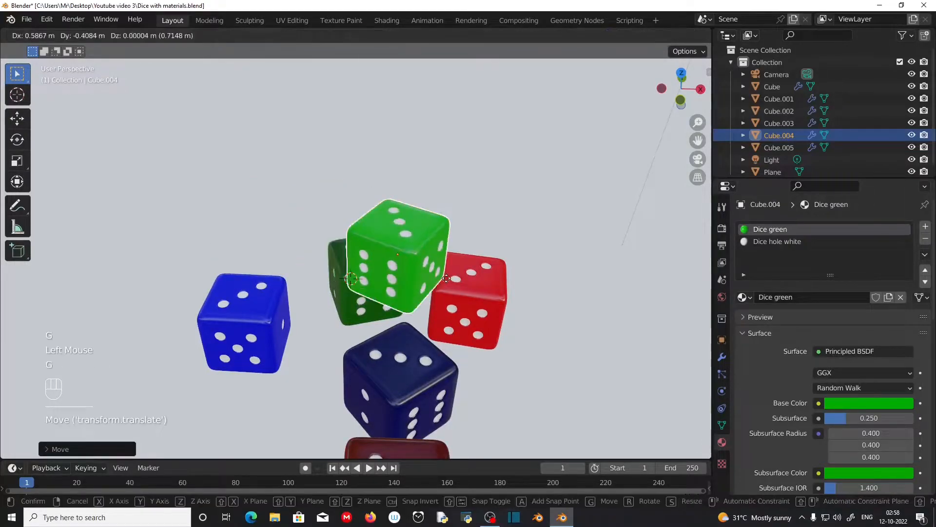
click(461, 270)
Nudge the transparent green die on the ground plane beneath the raised opaque green die.
middle_drag(439, 320, 43, 298)
key(g)
key(Escape)
click(365, 410)
key(g)
click(352, 425)
Rotate the transparent red die 180° around the X axis to bring its four-dot face up.
middle_drag(439, 363, 171, 371)
scroll(517, 287, down, 2)
middle_drag(517, 288, 521, 337)
scroll(522, 337, up, 1)
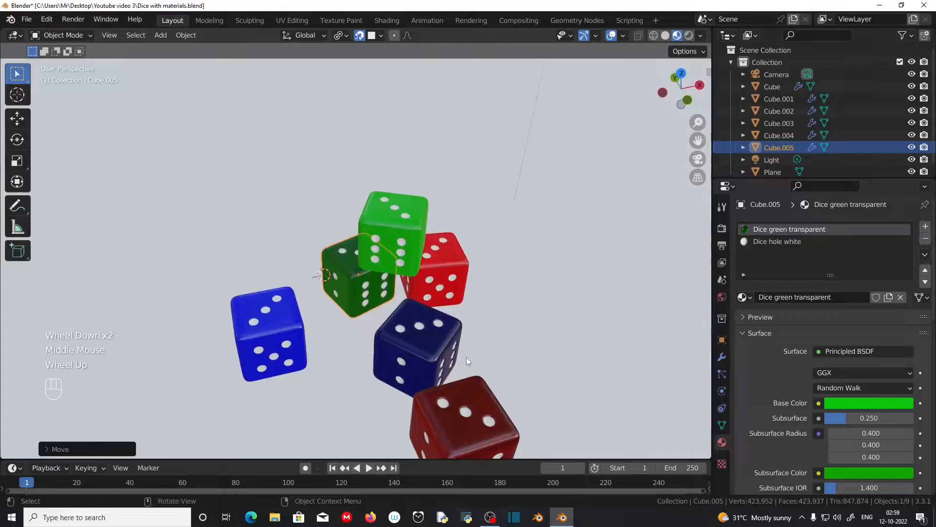
middle_drag(481, 360, 452, 336)
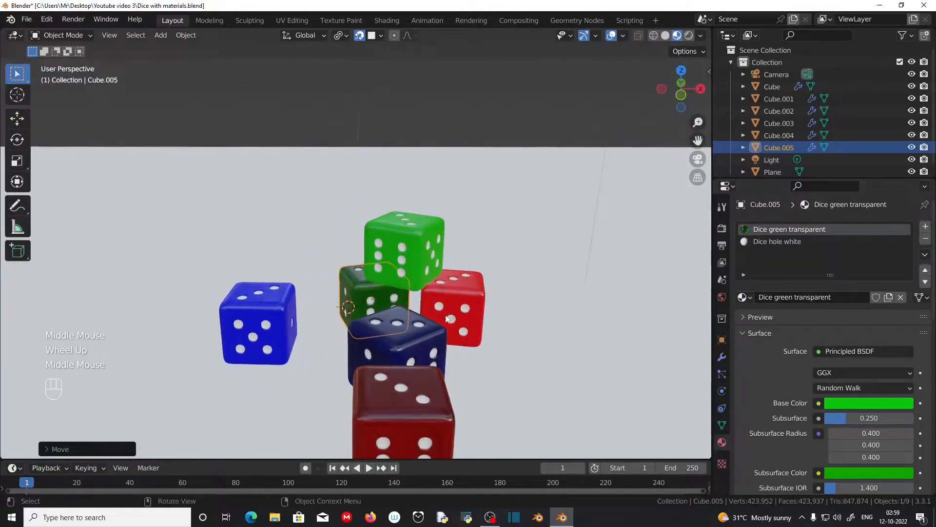
click(400, 399)
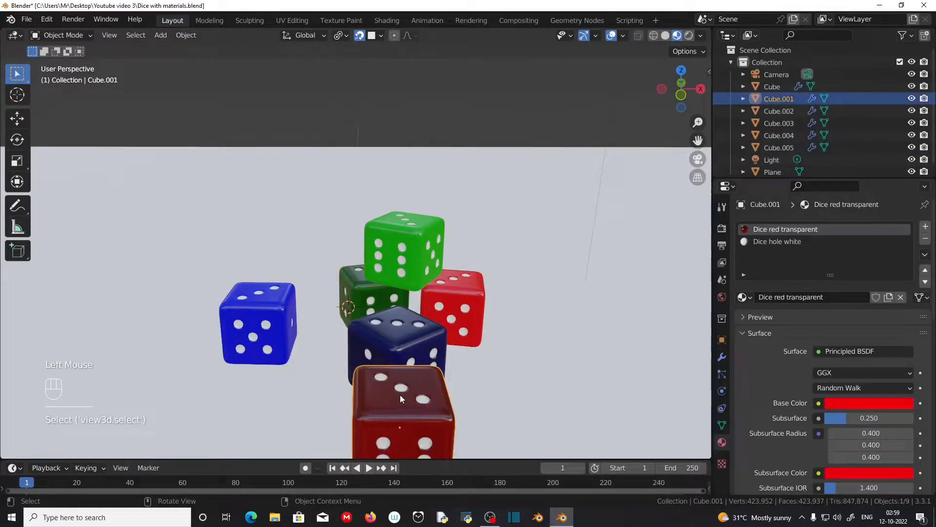
key(r)
key(x)
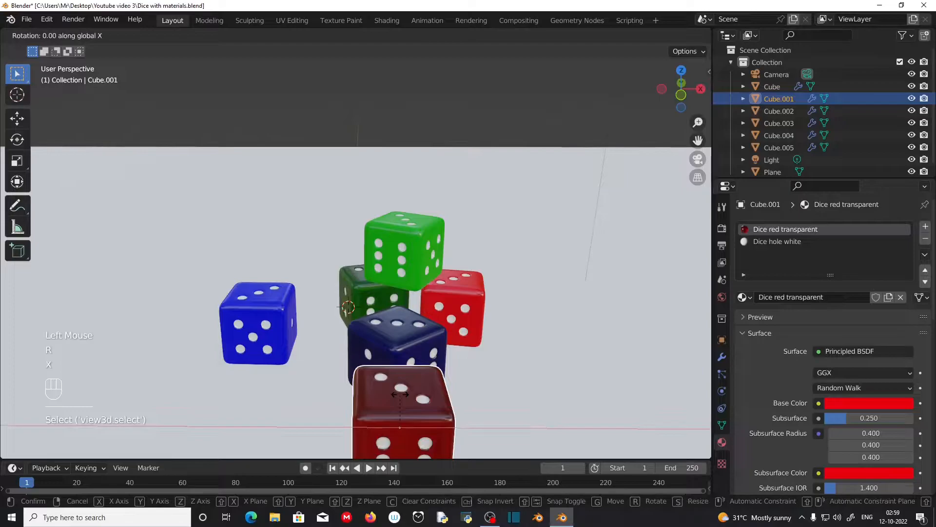
key(KP_1)
key(KP_8)
key(KP_0)
key(KP_Enter)
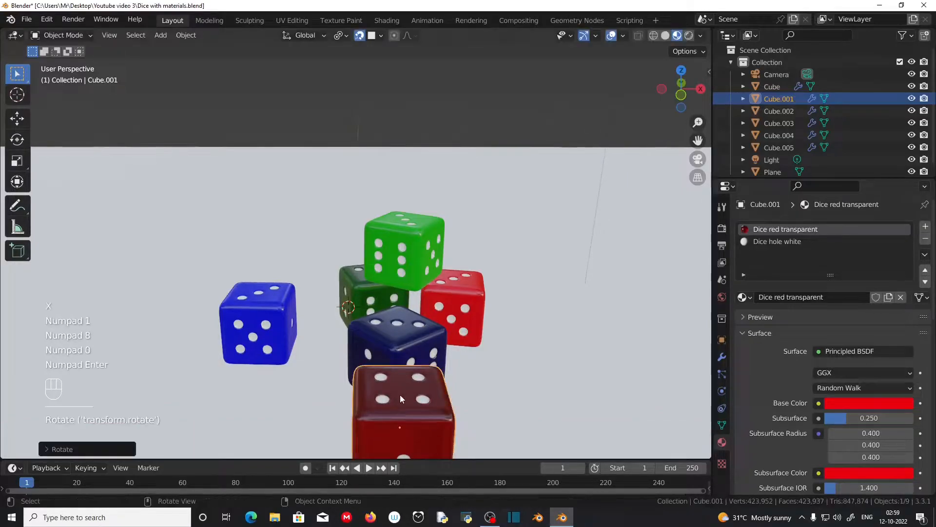
Rotate the opaque blue die 90° around the Y axis to bring its six-dot face up.
click(263, 331)
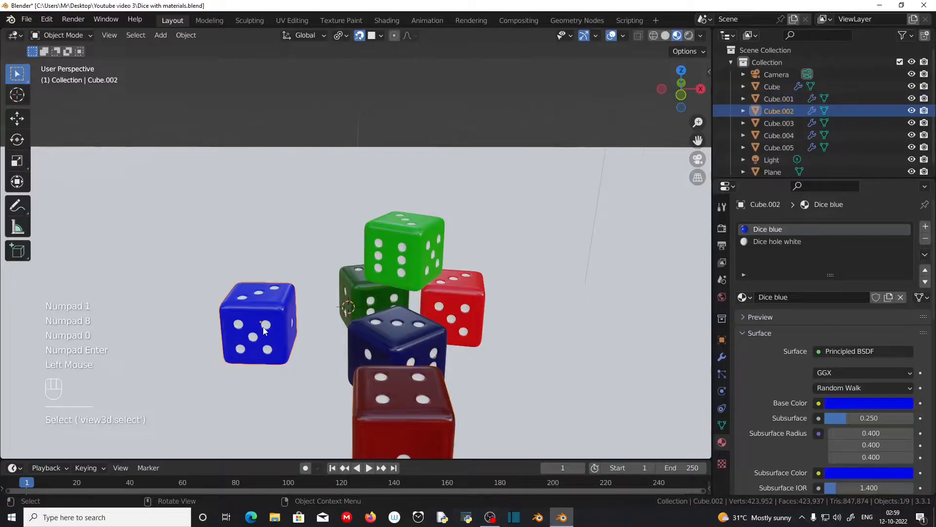
key(r)
key(y)
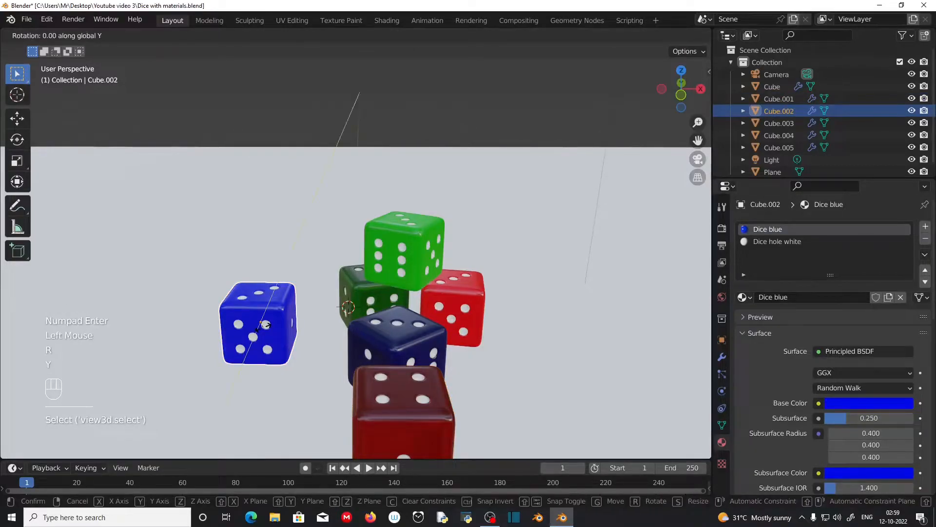
key(KP_0)
key(KP_Enter)
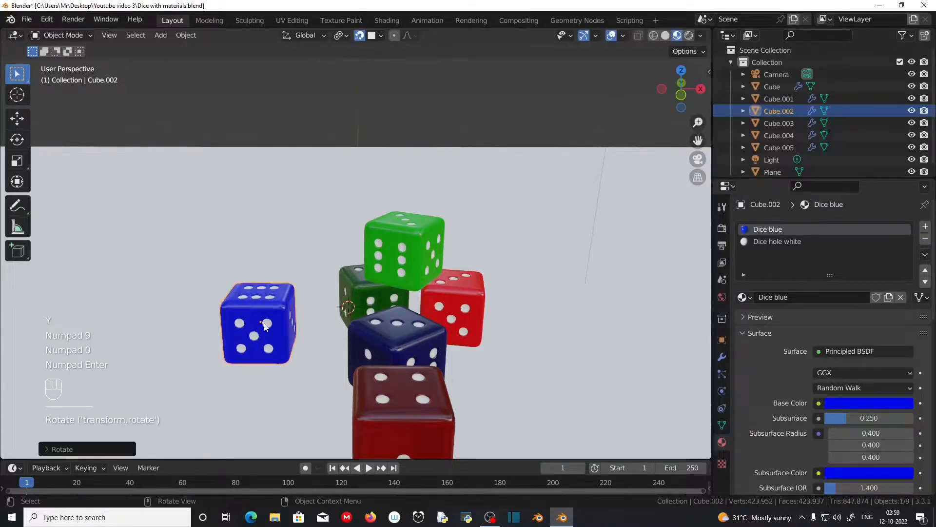
Try flipping the transparent blue die around the X axis to bring its four-dot face up.
click(410, 324)
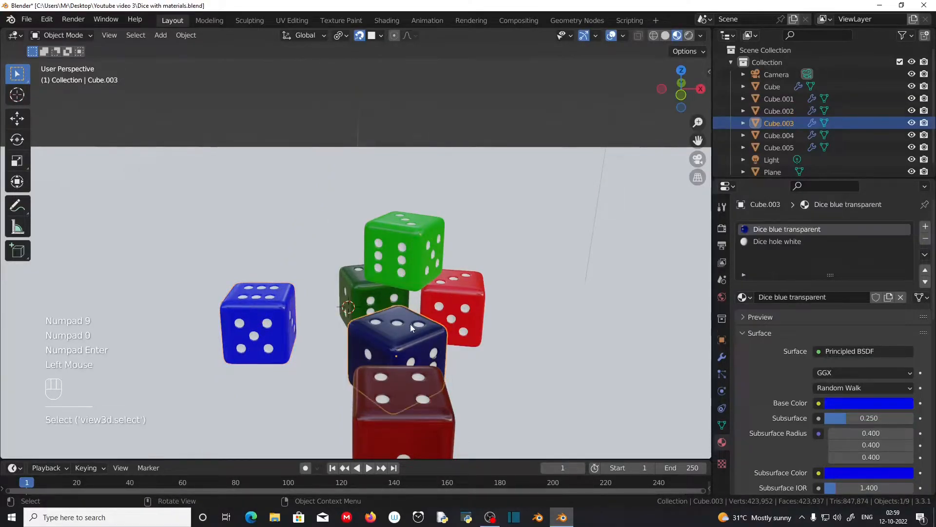
key(r)
key(x)
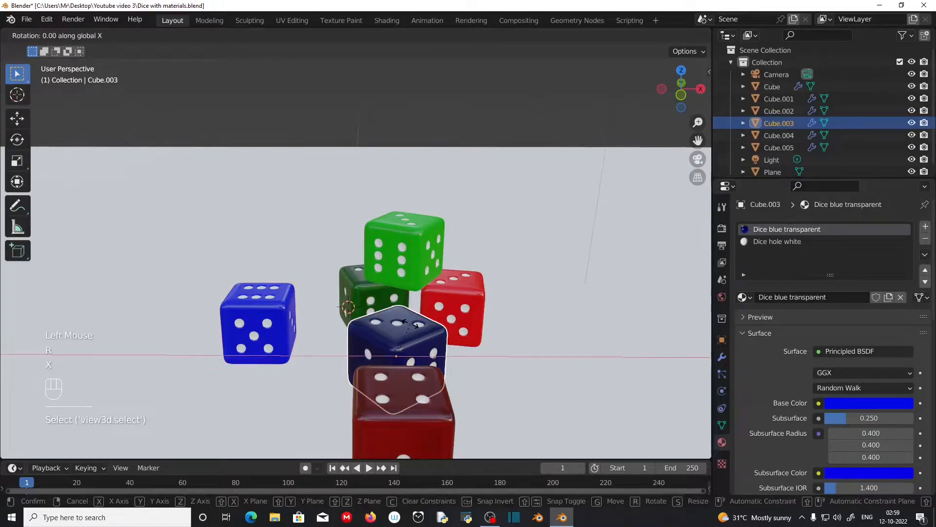
key(KP_9)
key(KP_0)
key(KP_Enter)
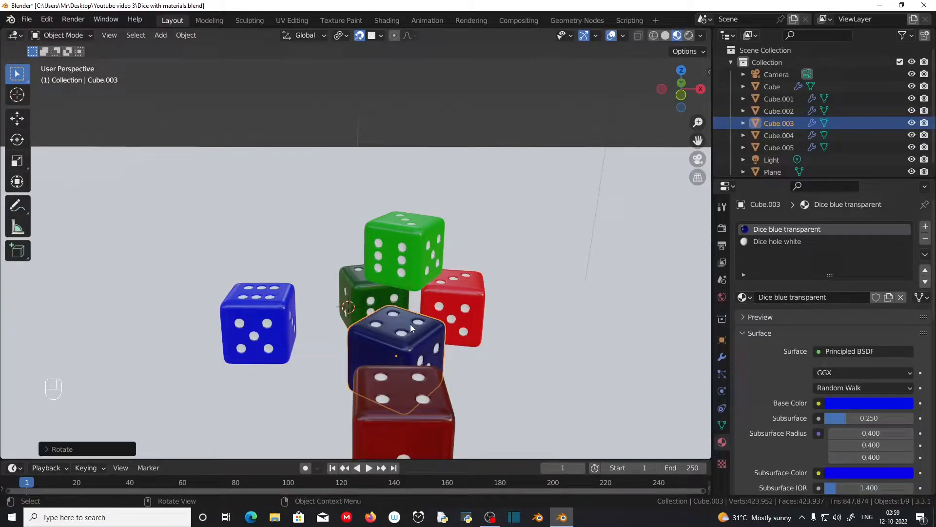
Turn the transparent blue die 180° around the X axis, back to its three-dot face up.
key(r)
text(x)
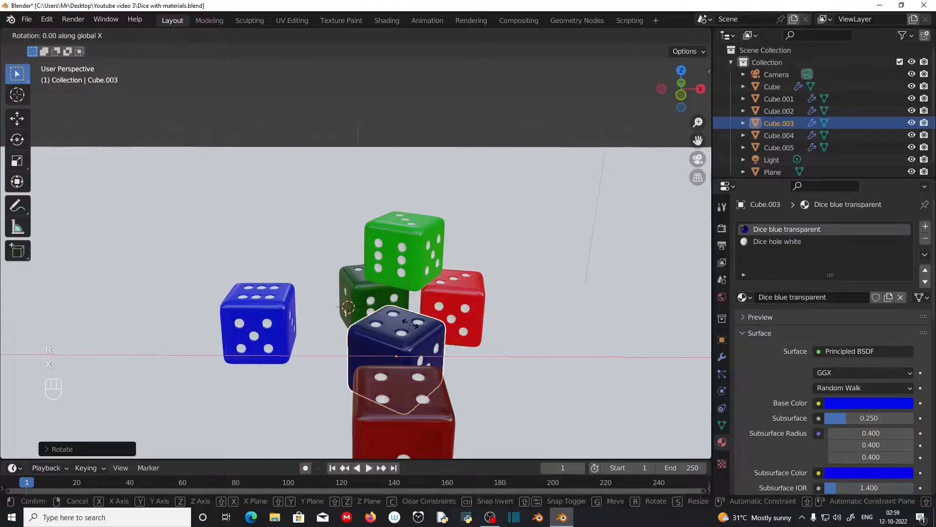
text(180)
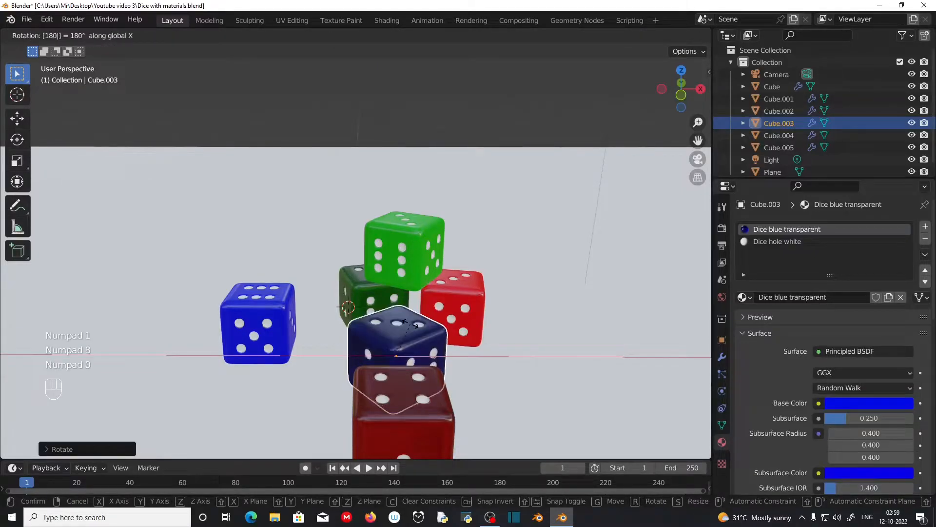
key(KP_Enter)
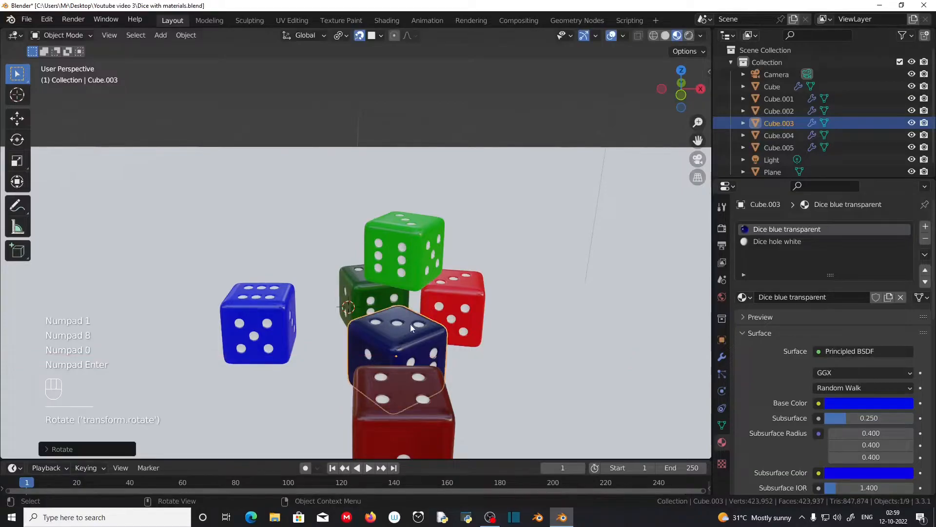
In the camera view, move the transparent red die across the frame to the far side of the opaque red die.
middle_drag(403, 320, 474, 433)
click(408, 367)
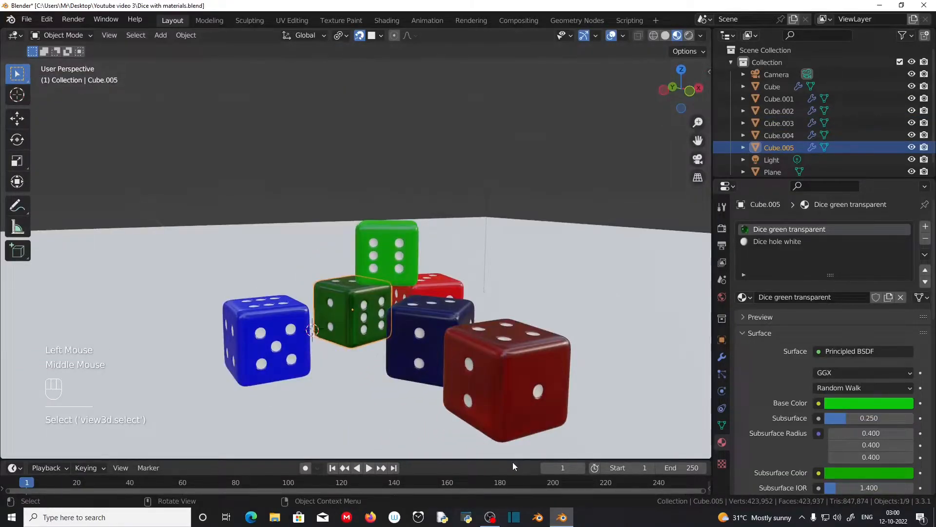
key(KP_0)
key(KP_0)
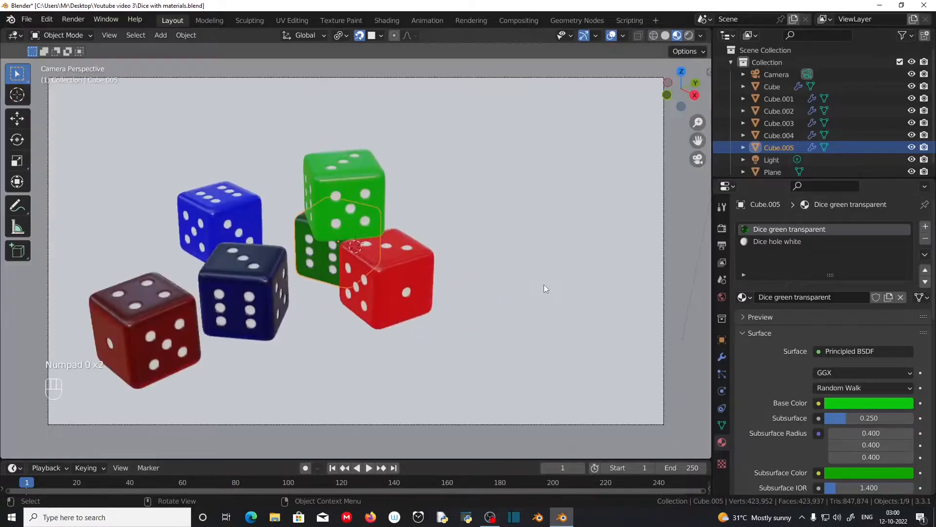
click(182, 332)
key(g)
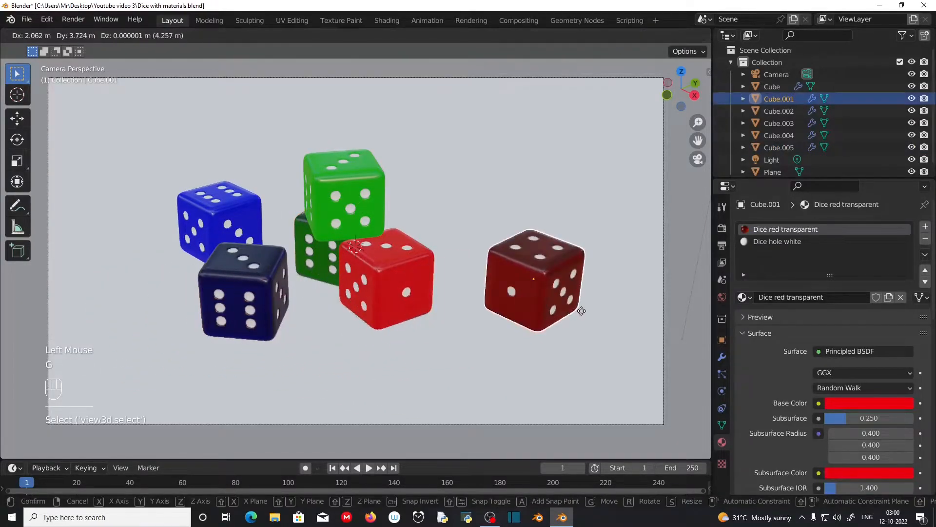
click(579, 294)
Move the transparent blue die outward and toward the camera, and shift the opaque blue die slightly toward the green dice.
click(239, 317)
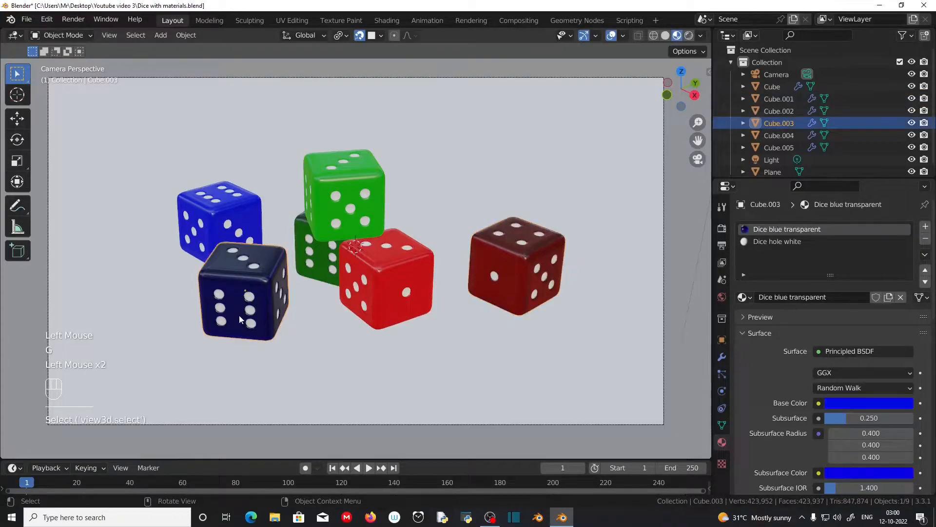
key(g)
click(136, 358)
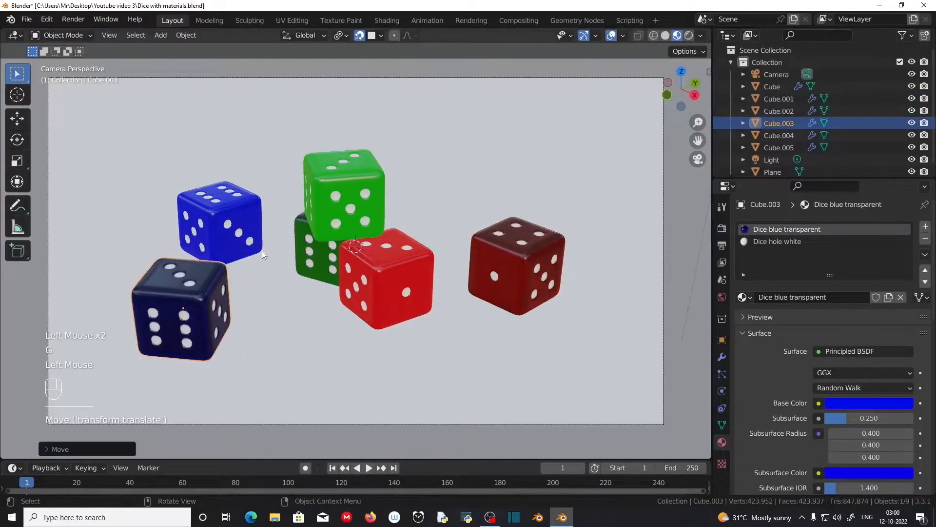
click(255, 243)
key(g)
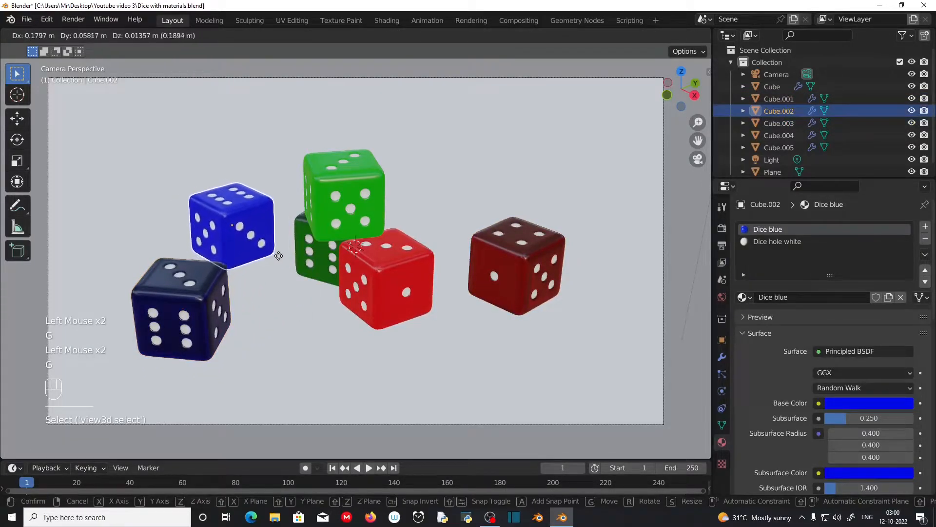
key(Escape)
Move the opaque red die slightly back and toward the transparent red die.
click(418, 298)
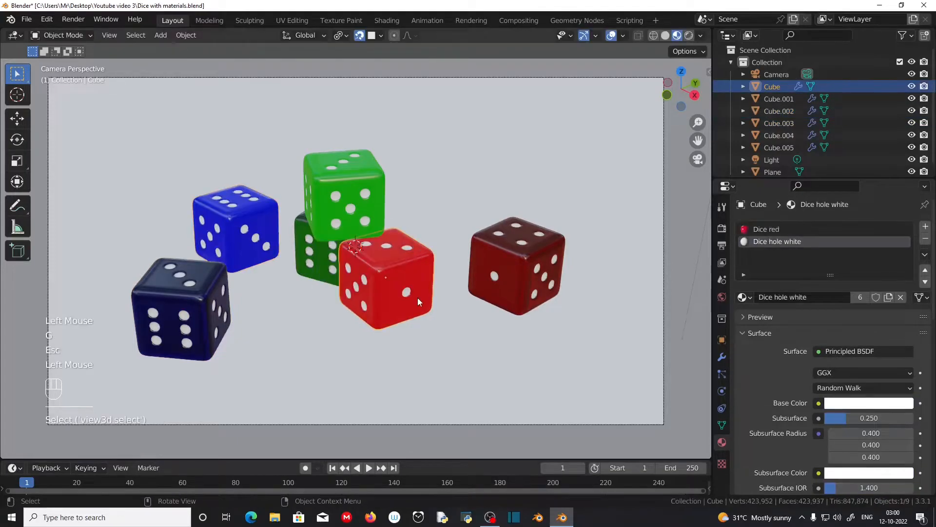
key(g)
click(415, 272)
Reposition the raised opaque green die so it rests across the transparent green and opaque red dice.
middle_drag(414, 273, 432, 335)
scroll(432, 335, up, 4)
middle_drag(378, 244, 423, 248)
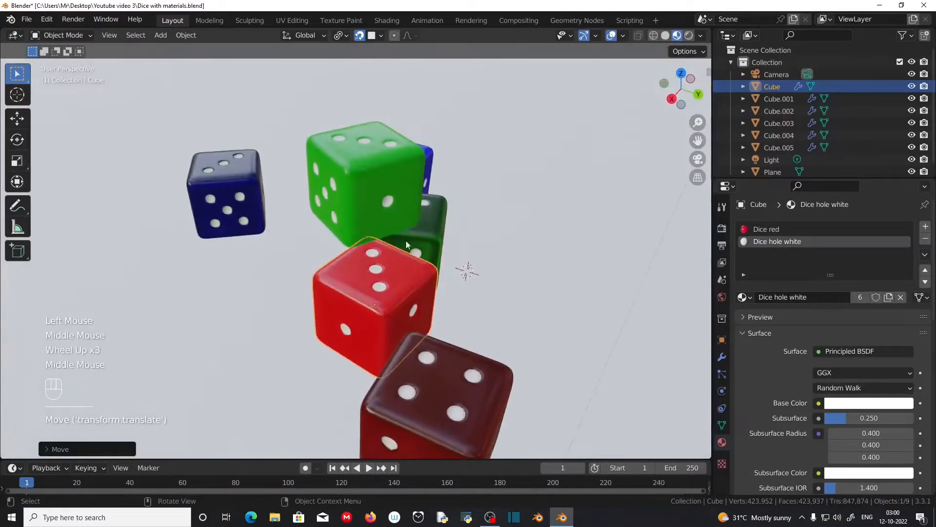
click(385, 210)
key(g)
click(411, 215)
middle_drag(405, 287, 437, 316)
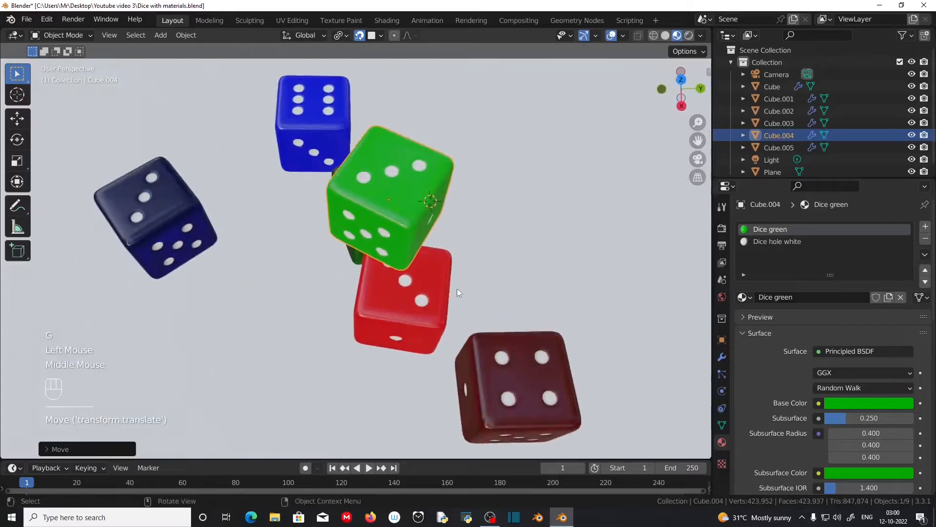
key(g)
click(411, 283)
middle_drag(411, 283, 479, 244)
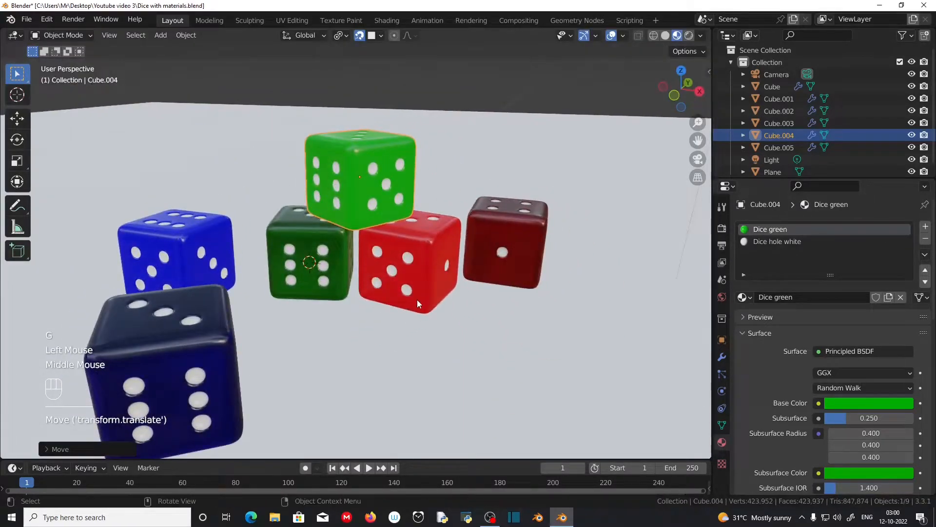
In the camera view, adjust the transparent blue die's position and move the opaque blue die slightly toward the camera.
key(KP_0)
click(210, 320)
key(g)
click(215, 317)
click(265, 261)
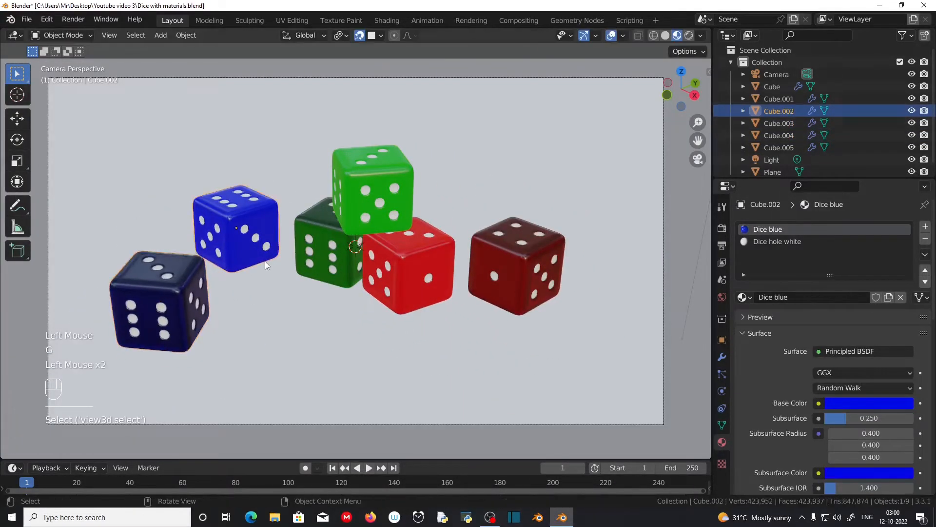
key(g)
click(263, 272)
Rotate the transparent red die about the global Z axis so its five-dot face turns toward the camera.
click(529, 286)
key(r)
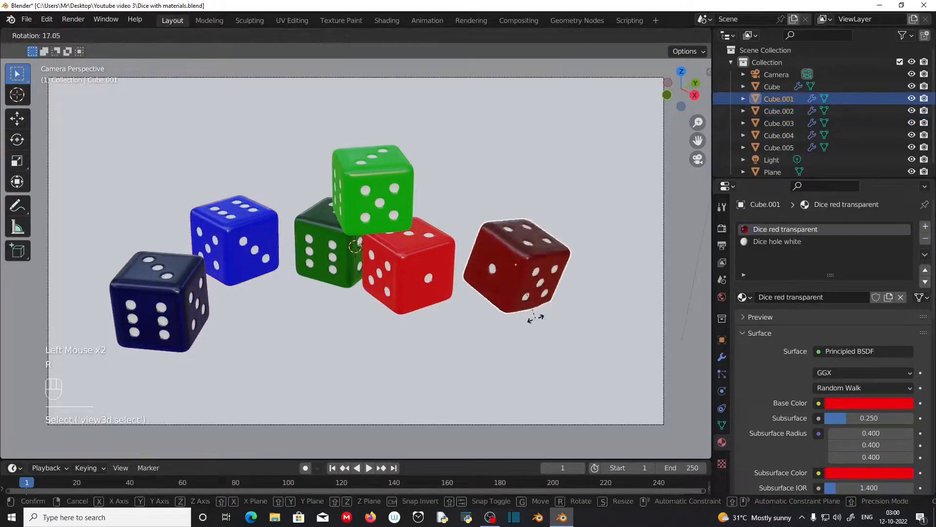
key(z)
click(518, 318)
Rotate the opaque red die about the global Z axis so its one-dot face turns toward the camera.
click(409, 273)
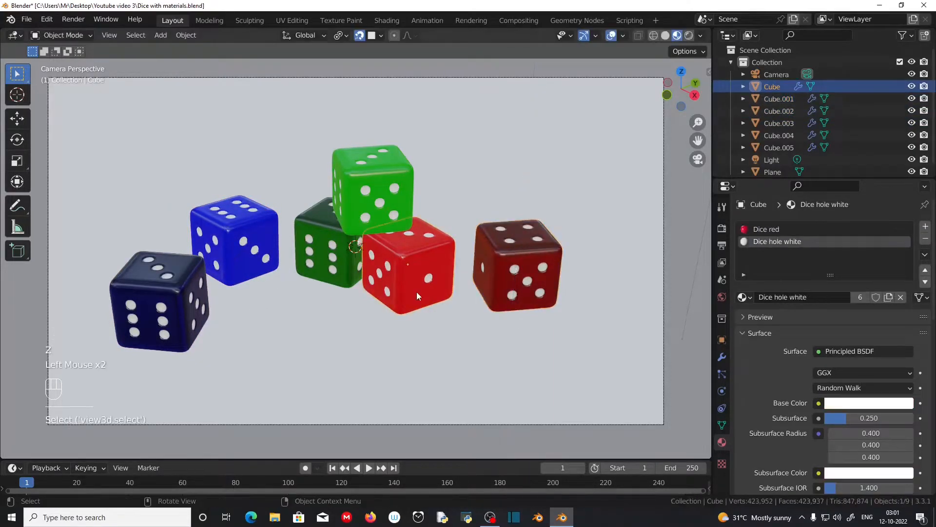
key(r)
key(z)
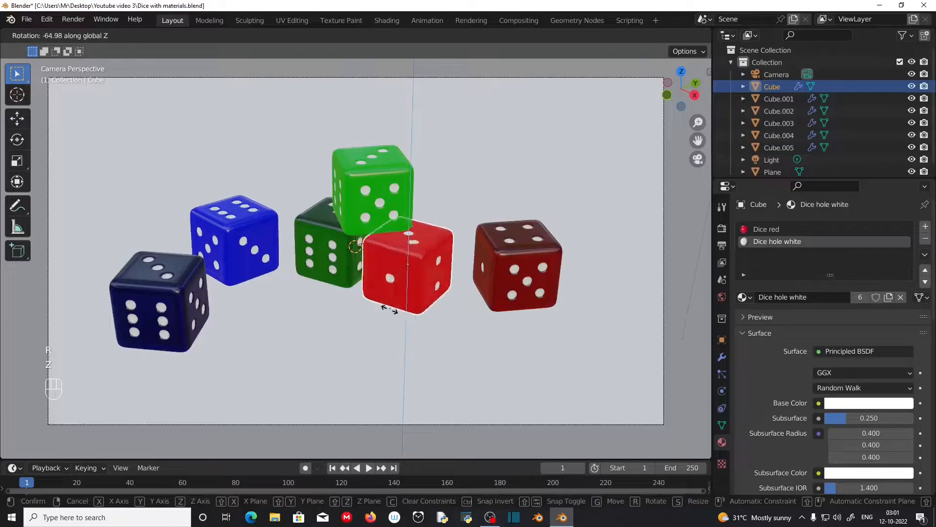
click(432, 315)
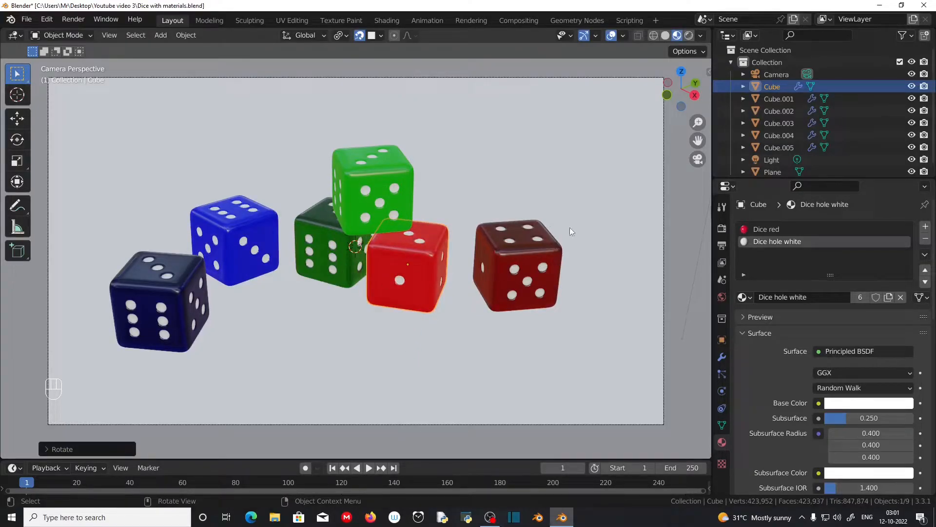
Add a new material to the ground plane and name it Floor.
click(503, 364)
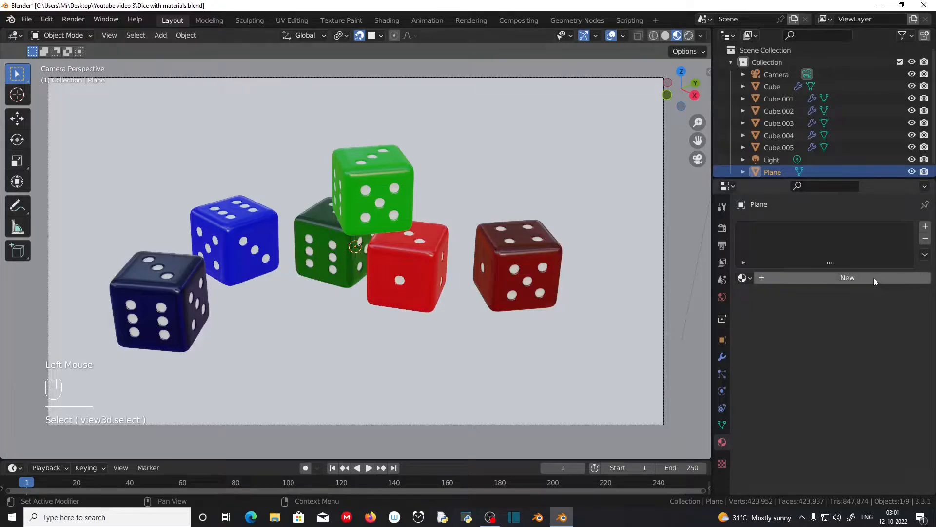
click(724, 445)
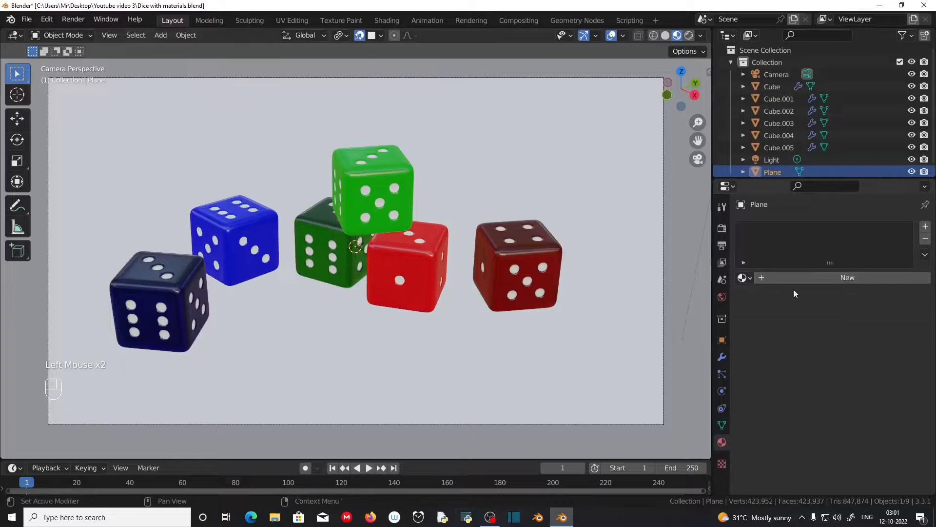
click(846, 277)
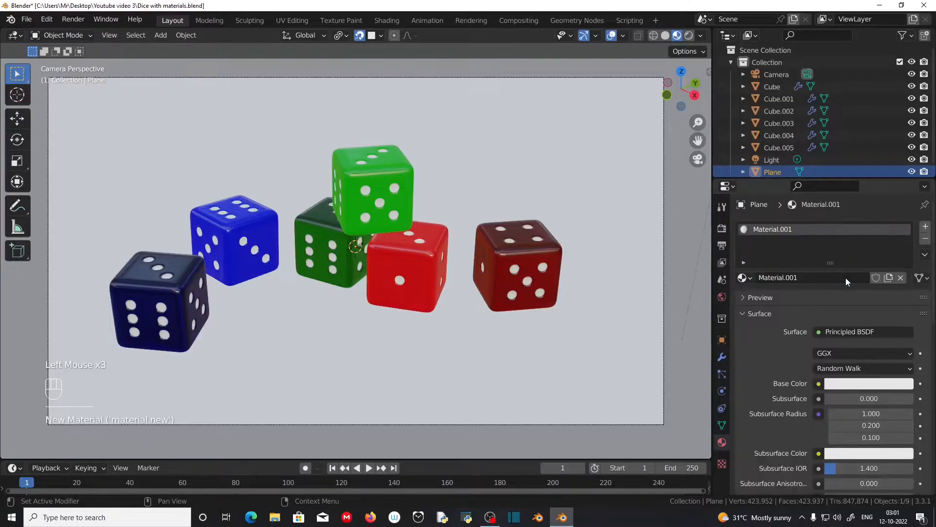
click(797, 277)
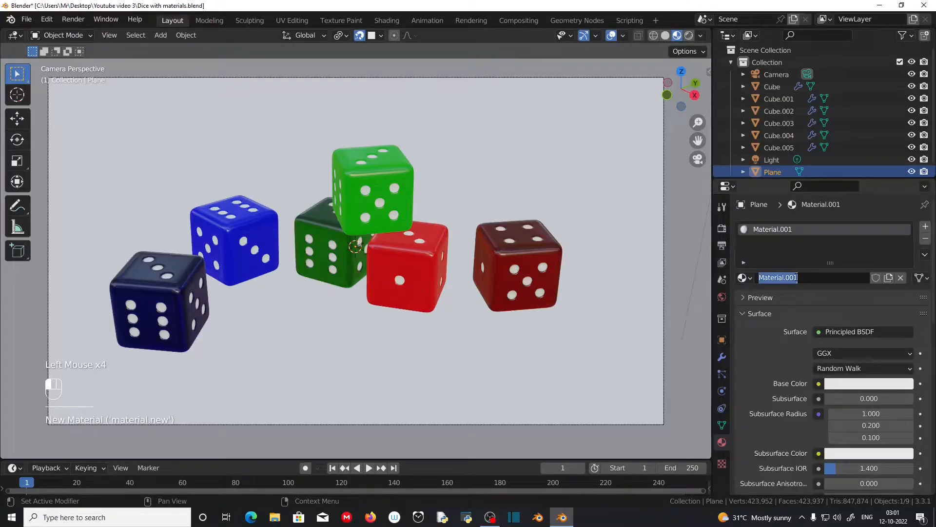
text(Floor)
key(Return)
Show the viewport in rendered shading and change the Floor material's base color to a pale blue.
click(863, 390)
click(863, 382)
click(841, 270)
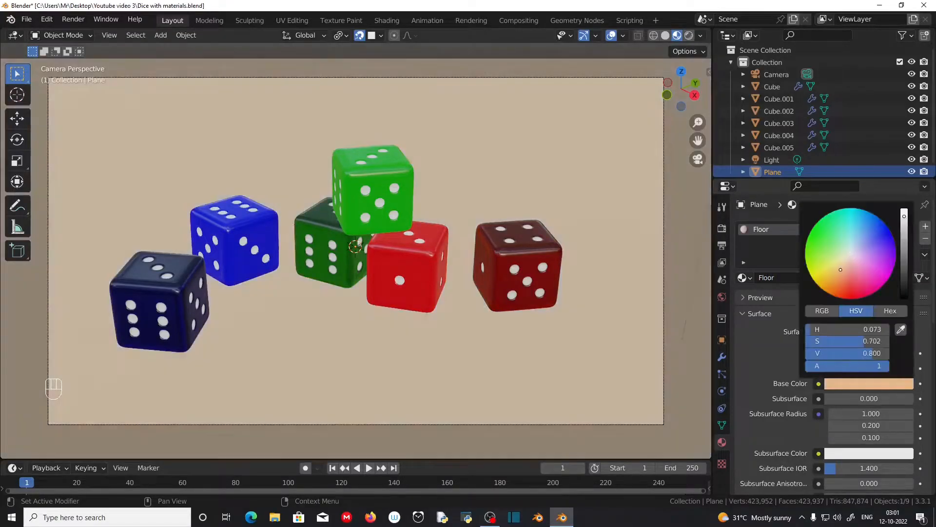
click(689, 36)
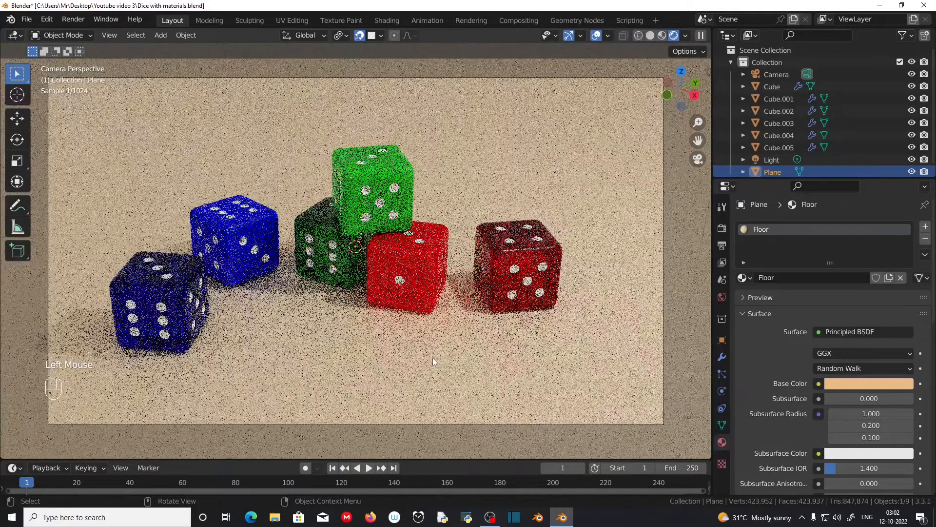
click(868, 384)
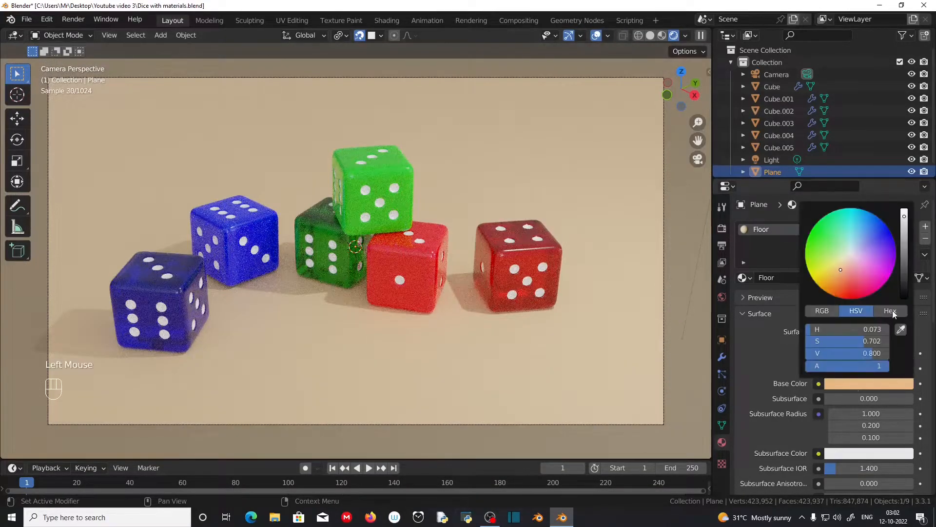
drag(848, 280, 857, 239)
Move the transparent red die toward the camera and farther away from the stacked dice.
click(539, 299)
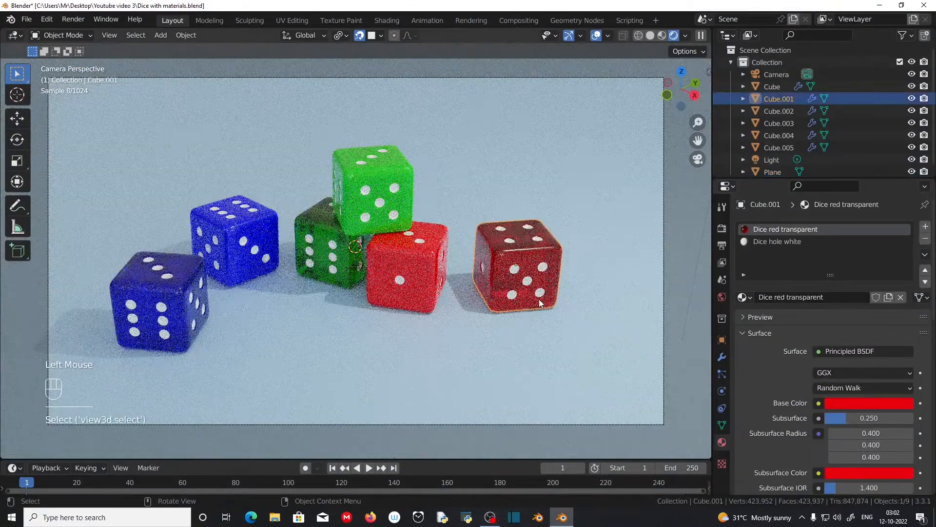
key(g)
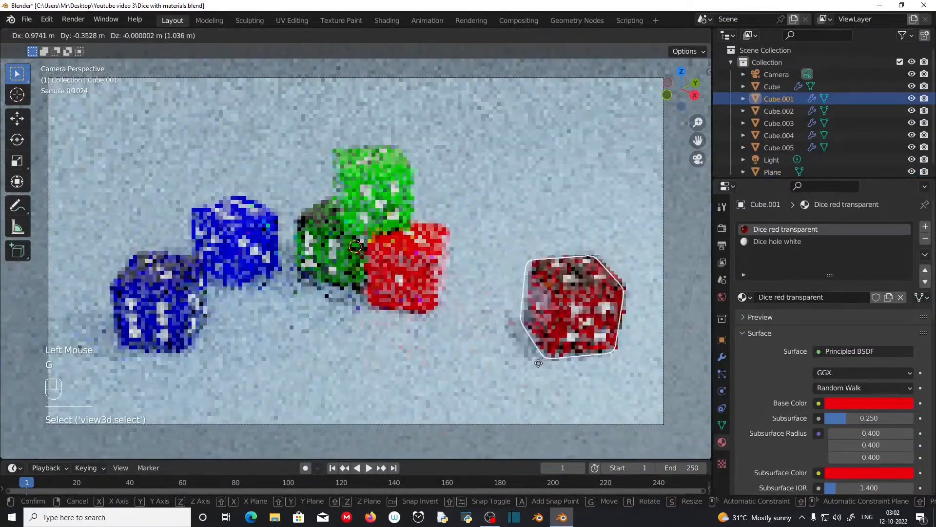
click(568, 345)
Move the stacked green and opaque red dice together slightly toward the transparent red die and rotate the group about the Z axis.
drag(335, 212, 368, 270)
ctrl+drag(341, 332, 405, 351)
key(g)
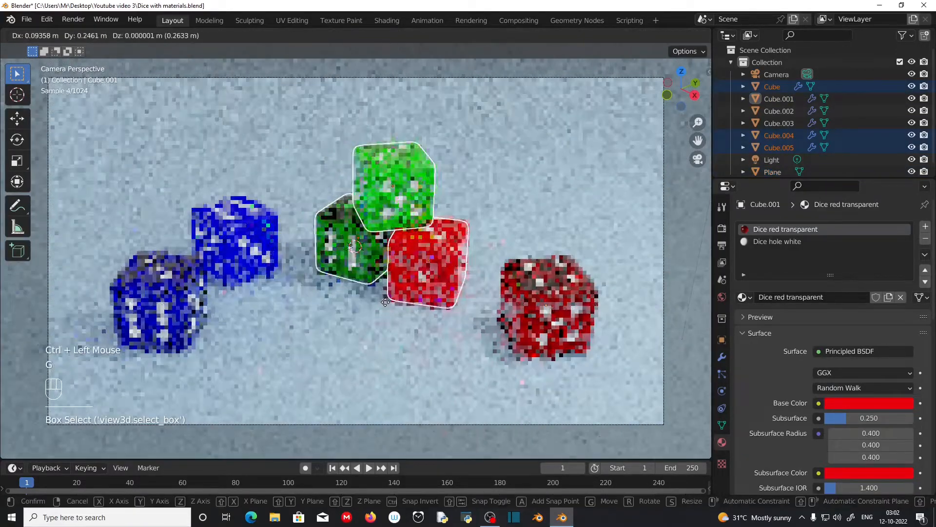
click(427, 347)
key(r)
key(z)
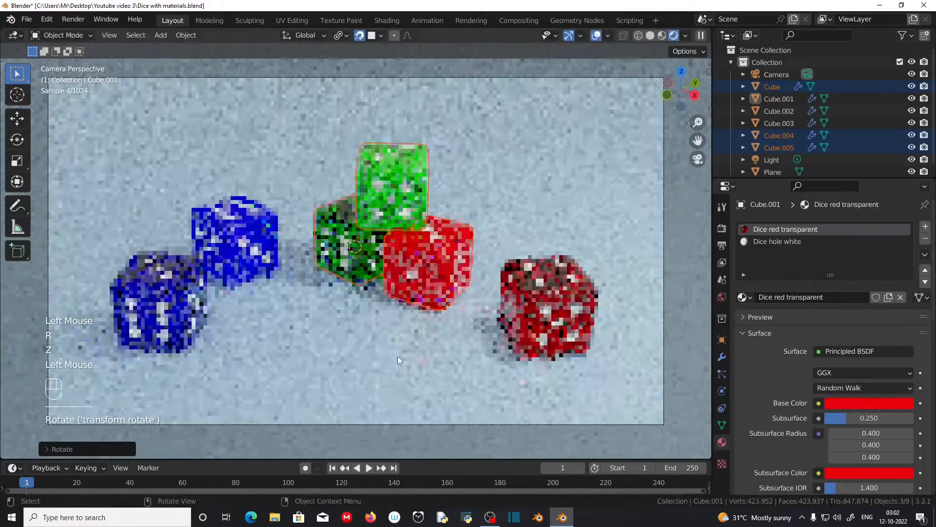
click(484, 354)
Move the opaque blue die slightly closer to the stacked dice.
click(236, 231)
key(g)
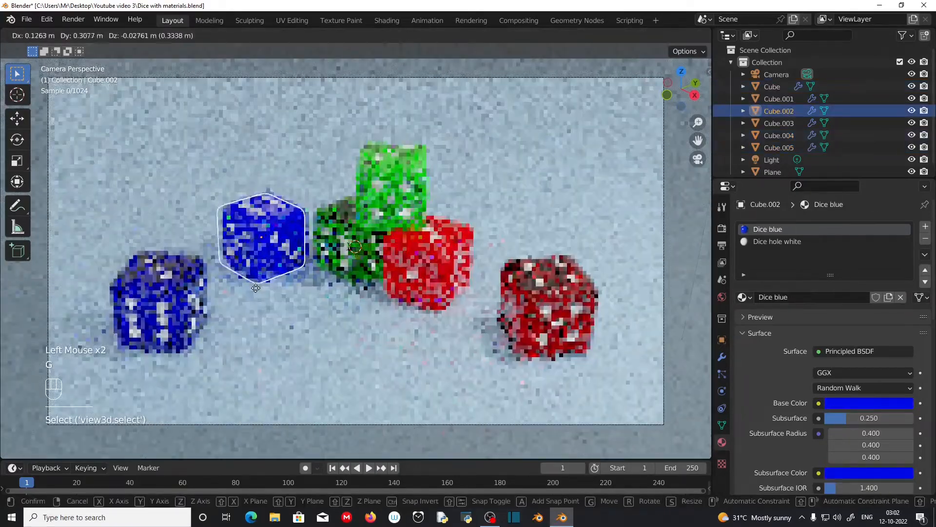
click(444, 389)
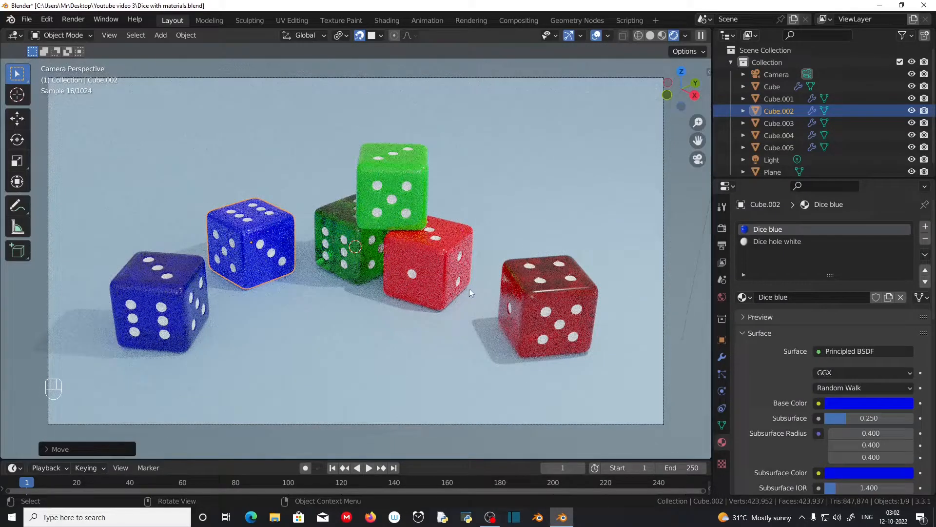
Set the maximum samples for the final Cycles render to 500.
click(724, 228)
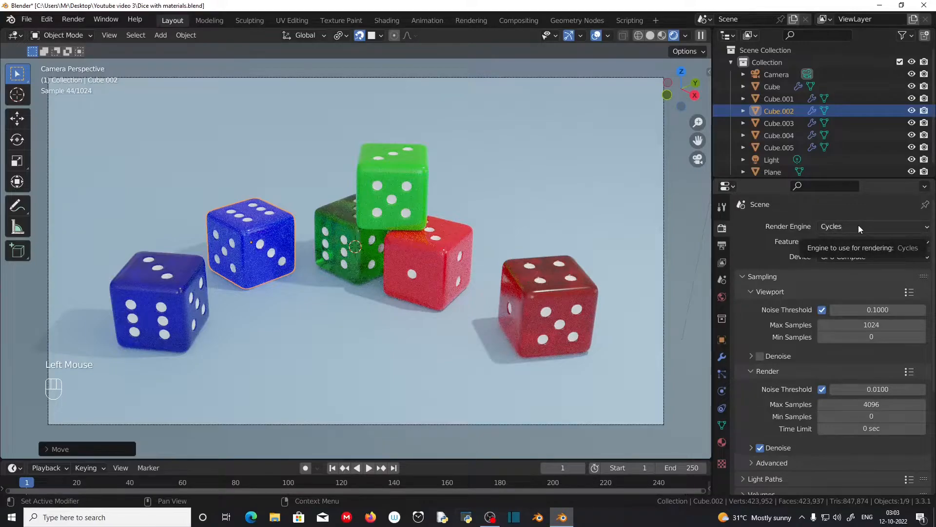
scroll(758, 364, down, 3)
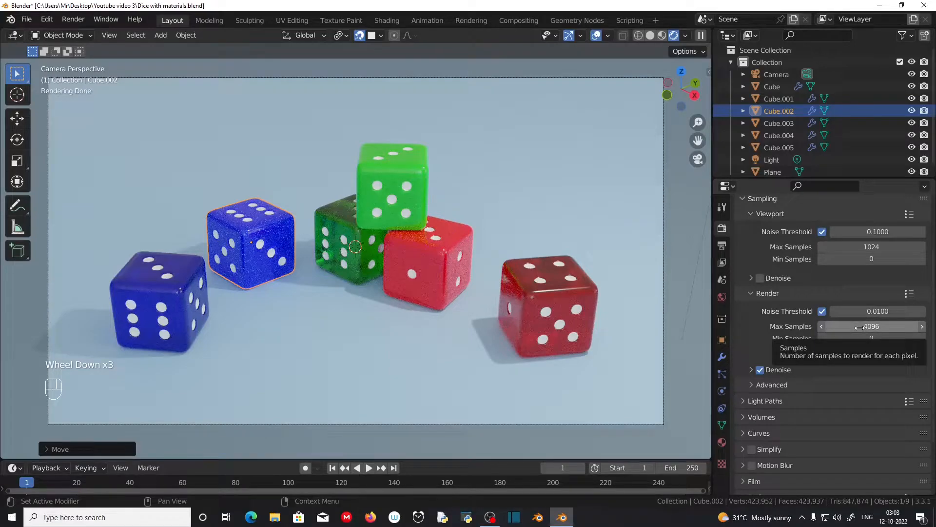
click(859, 328)
text(500)
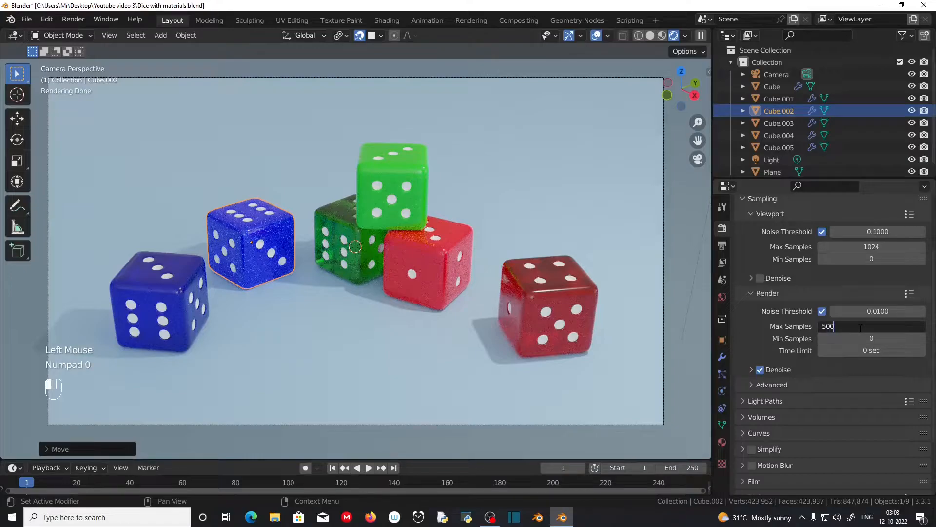
scroll(778, 350, up, 3)
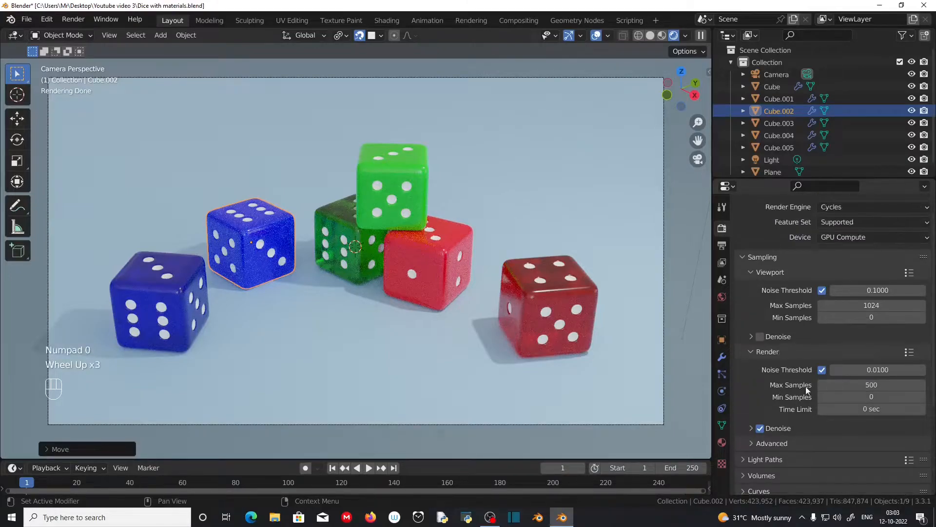
key(BackSpace)
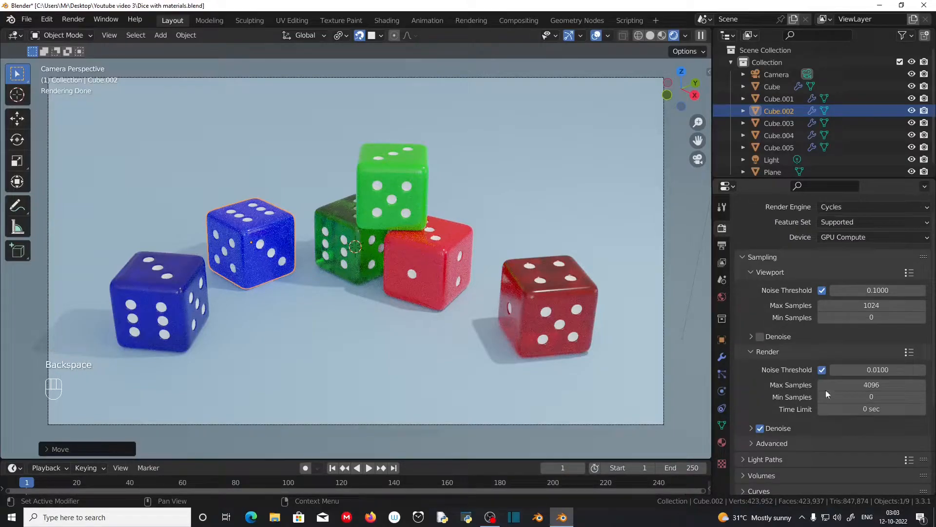
click(872, 385)
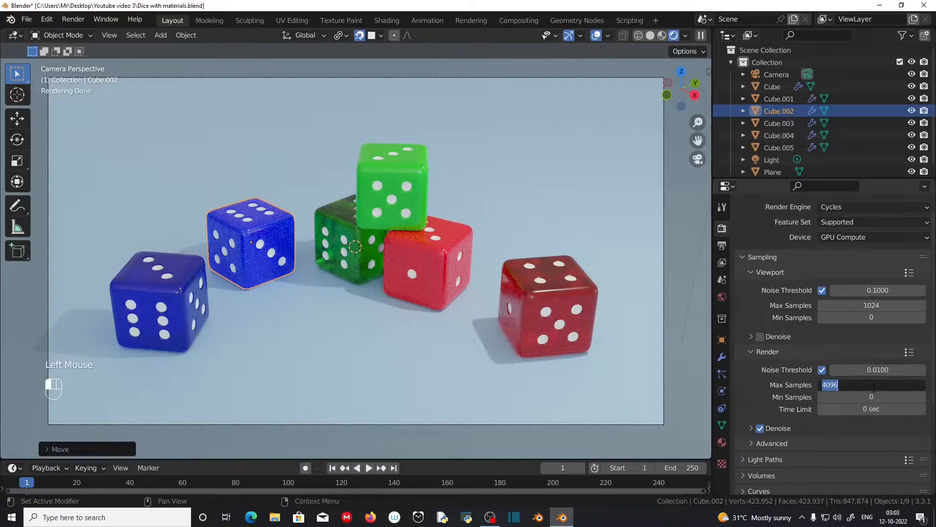
text(500)
click(744, 393)
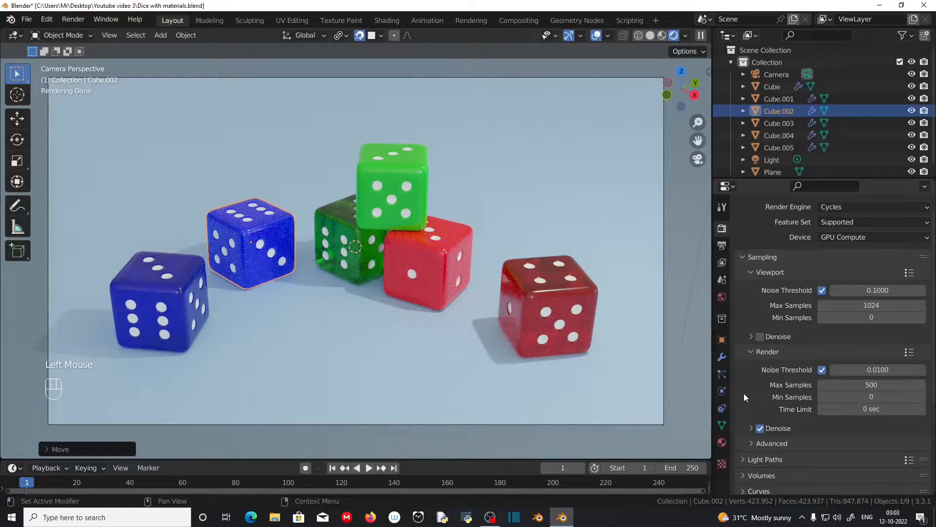
Check the output resolution and the available render commands.
click(721, 246)
scroll(870, 259, up, 2)
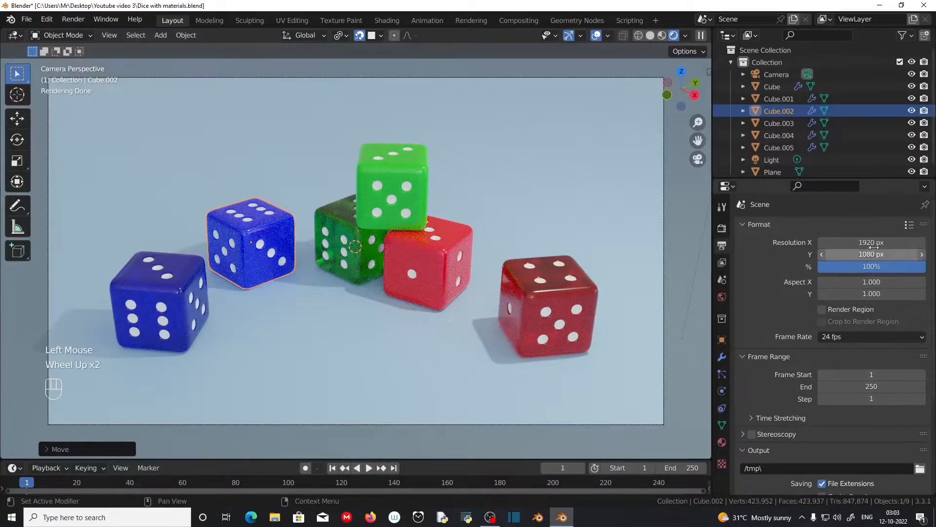
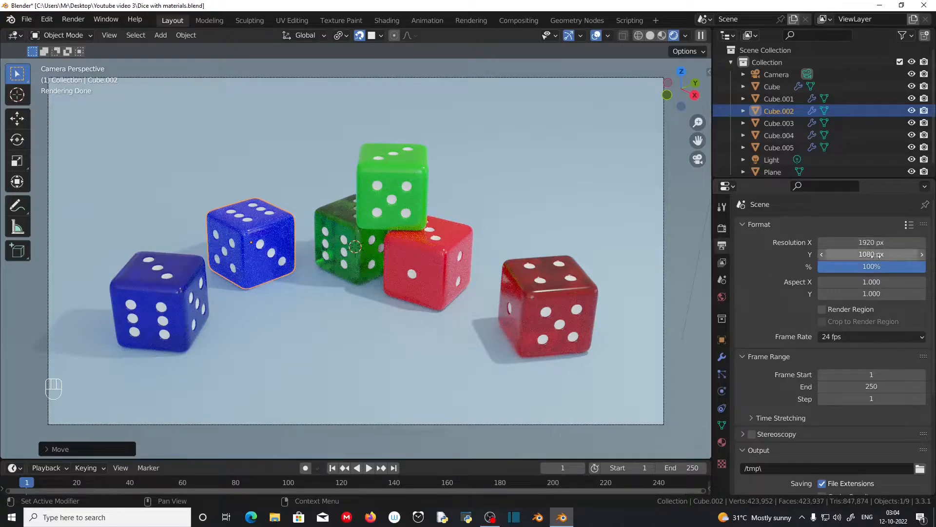
click(73, 20)
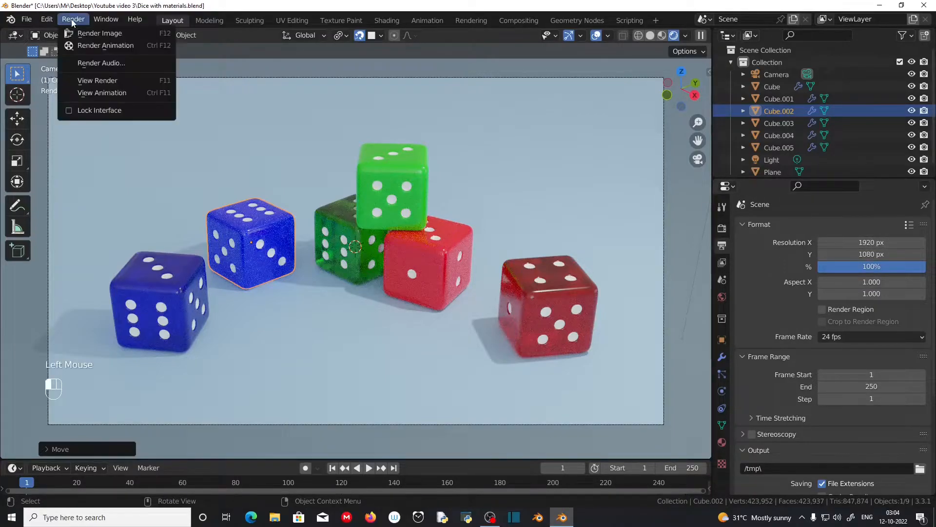
click(74, 147)
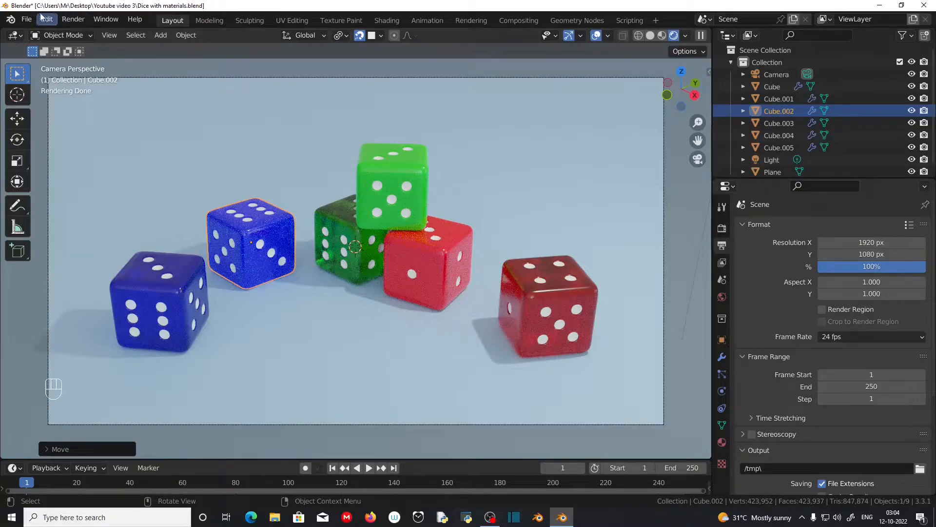
Save the dice scene to its existing Blender file.
click(27, 19)
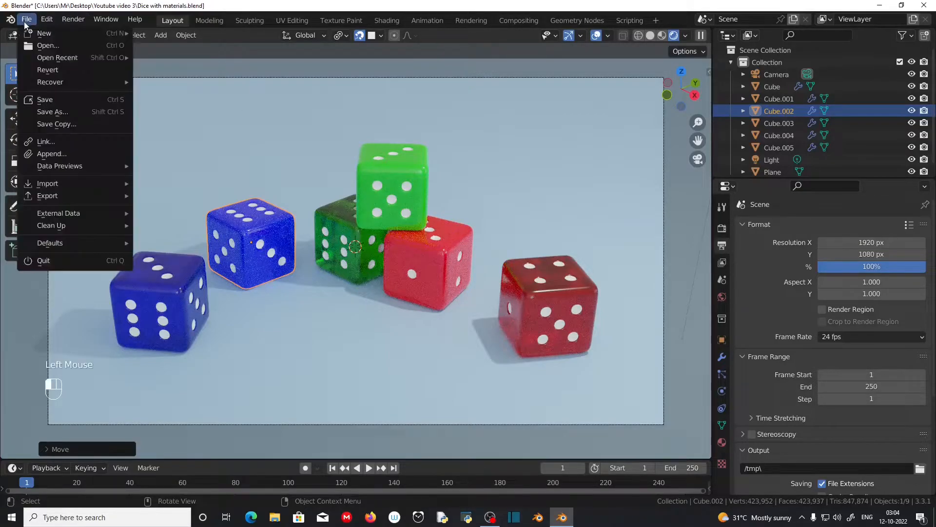
click(49, 100)
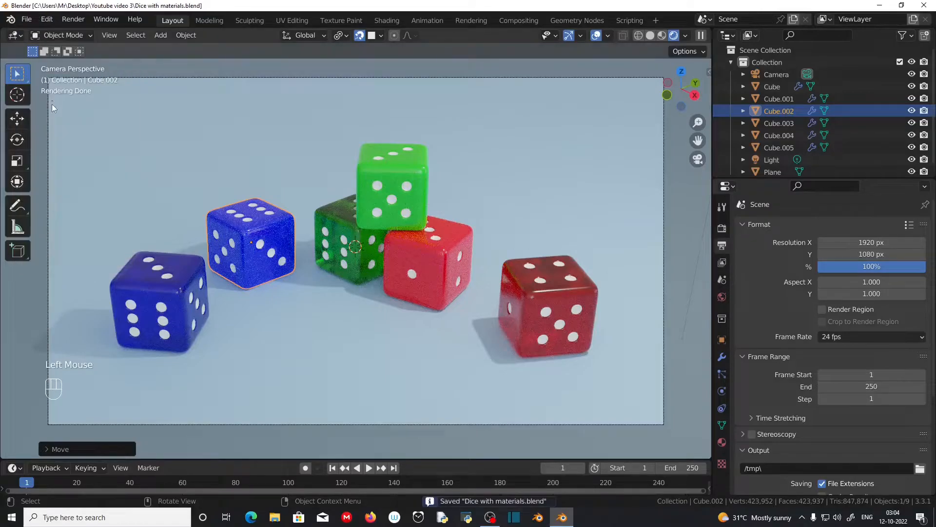
click(27, 19)
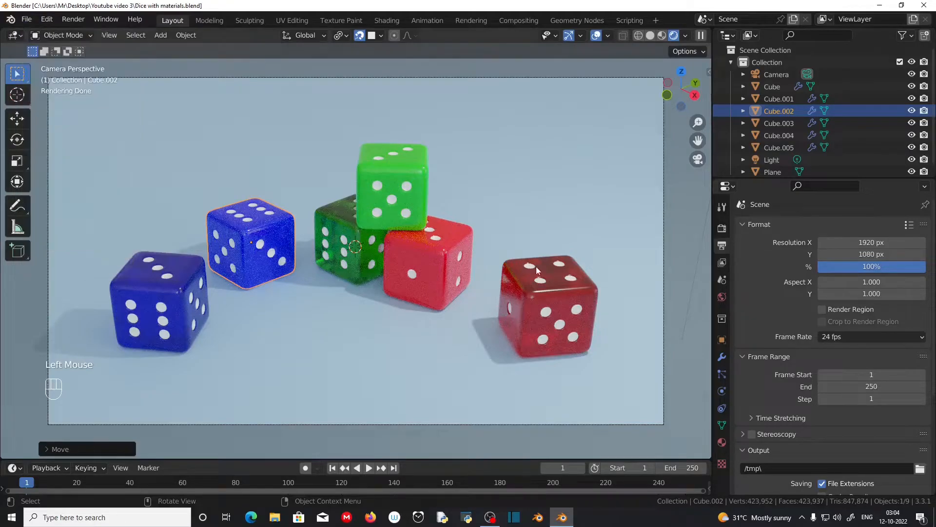
Render the scene as a still image and view the whole result.
click(73, 20)
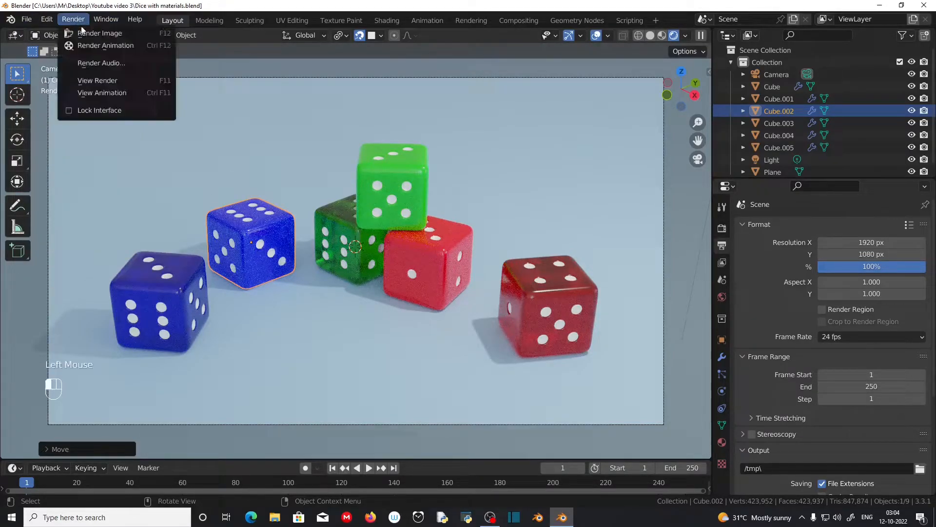
click(91, 31)
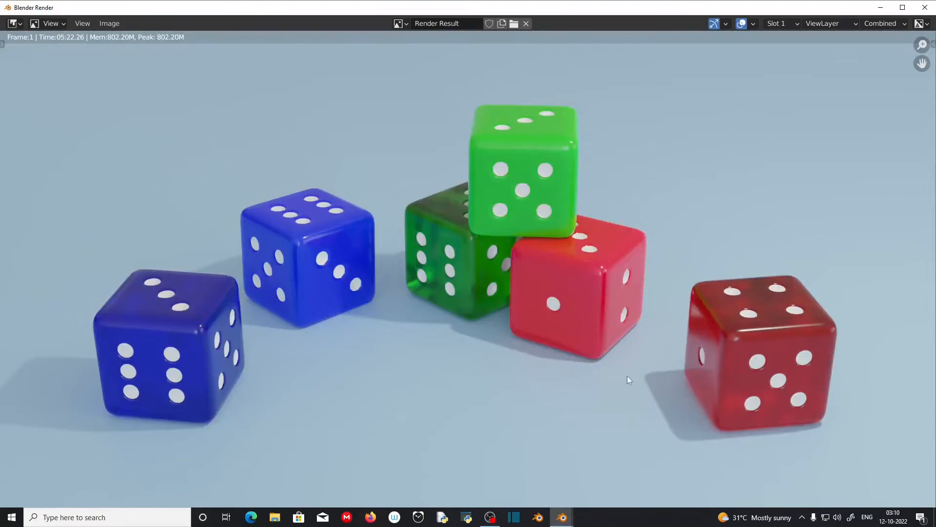
scroll(323, 116, down, 1)
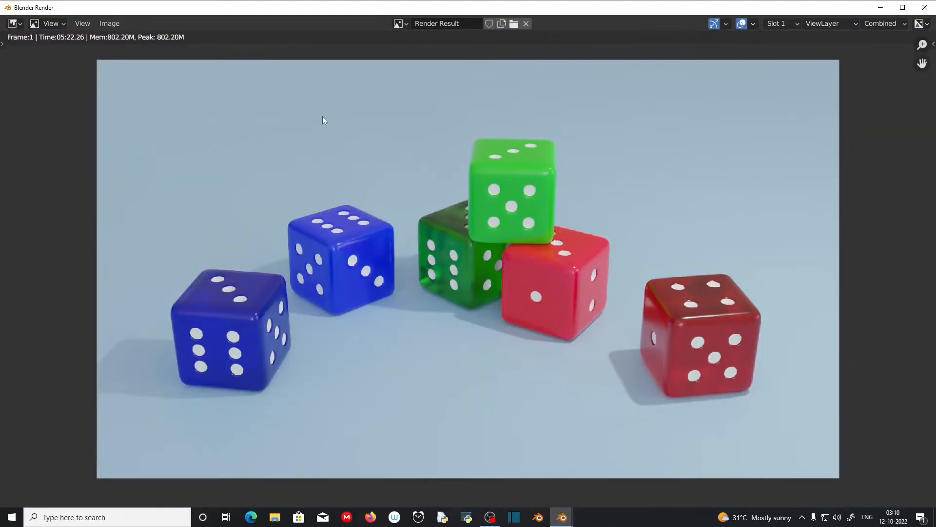
Save the rendered dice picture to the Desktop as image.png and leave the render window.
click(121, 24)
click(131, 96)
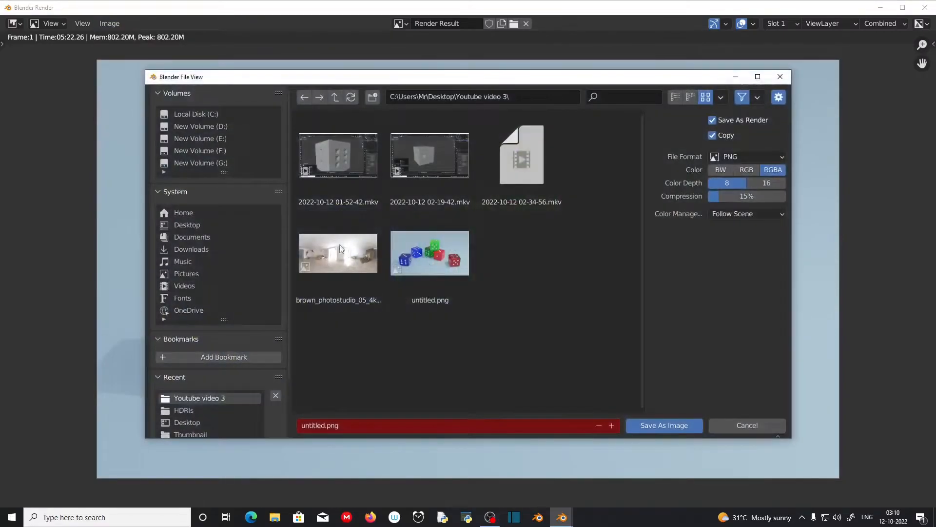
click(224, 228)
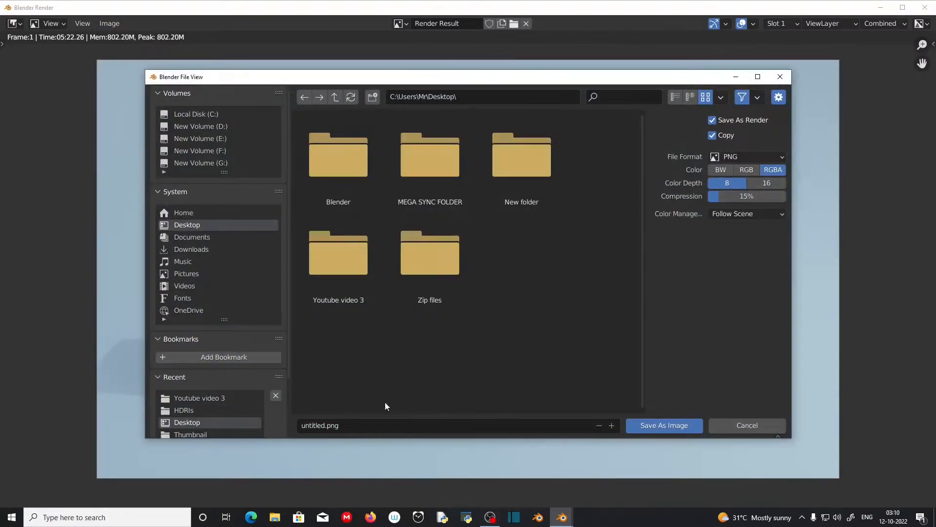
click(367, 419)
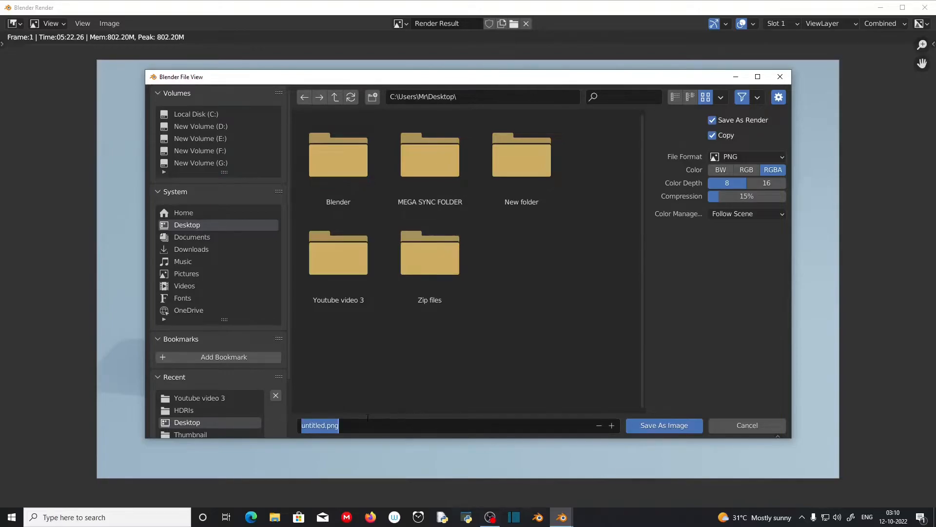
text(Image.png)
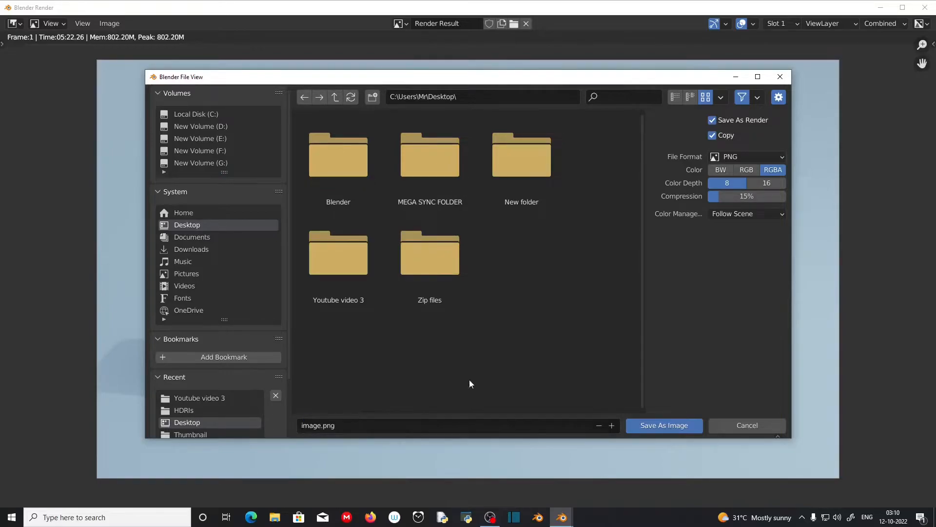
click(674, 431)
key(Escape)
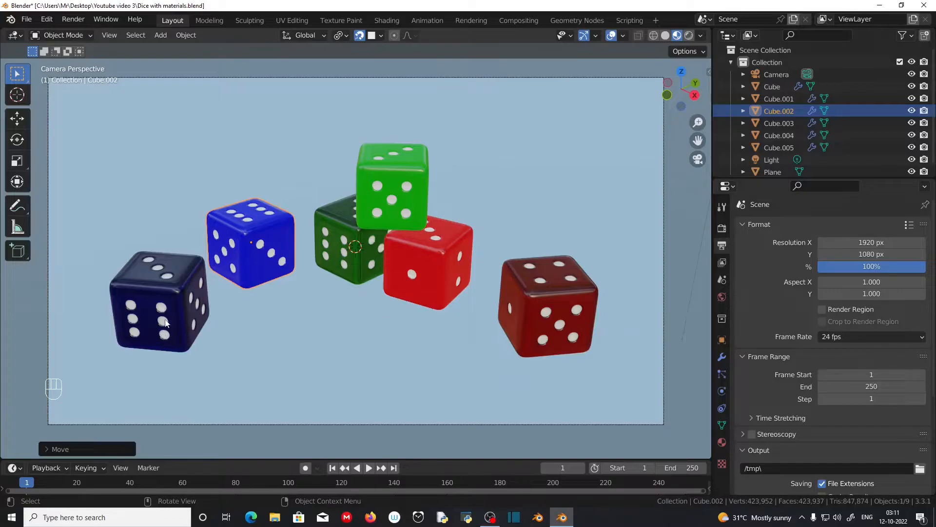
Make a separate copy of the transparent blue die's white hole material and name it "Dice hole orange".
click(171, 292)
scroll(761, 351, up, 1)
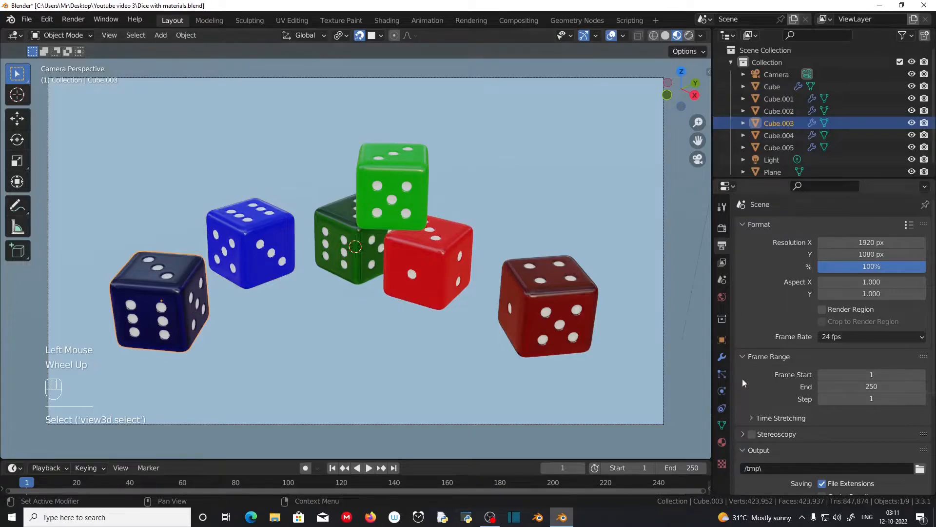
click(721, 443)
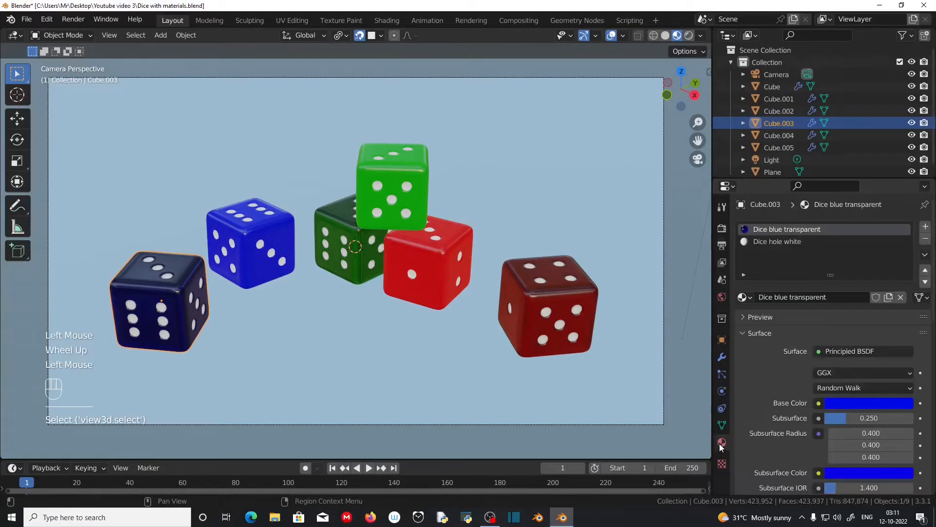
click(780, 244)
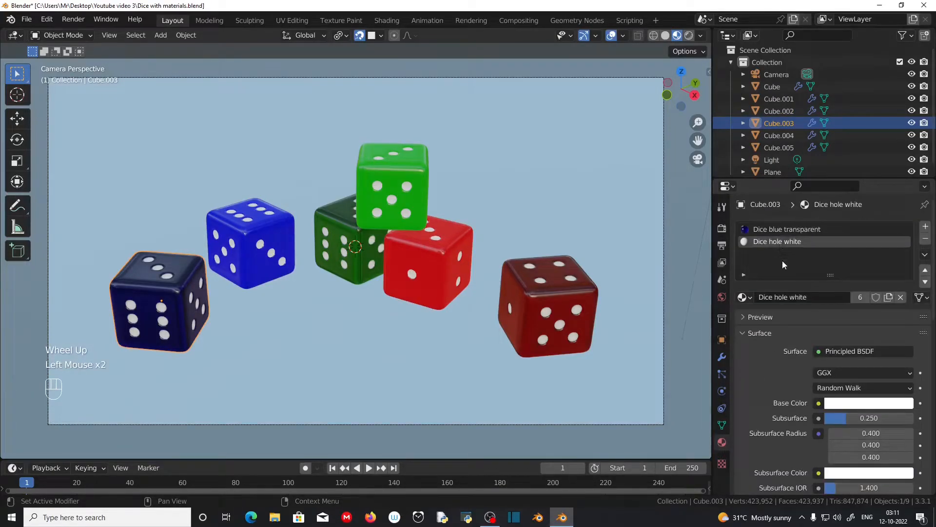
click(888, 299)
click(839, 296)
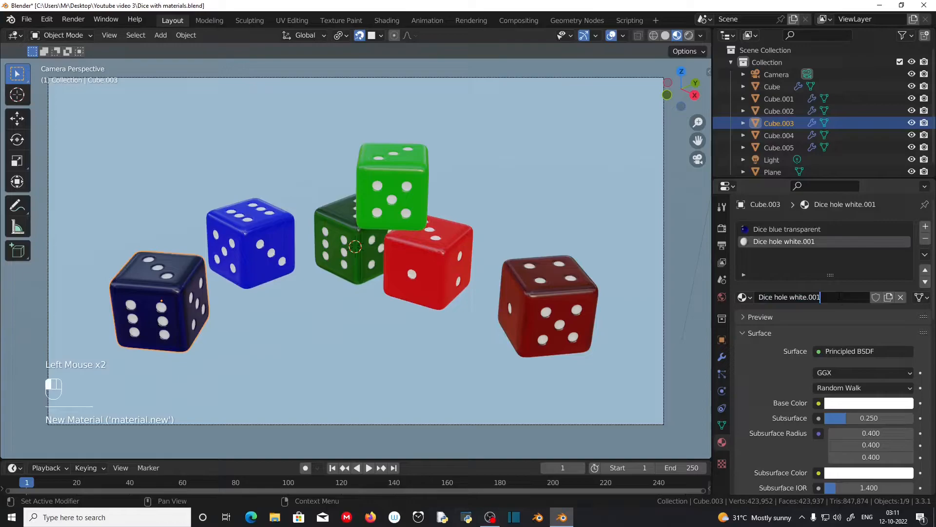
key(BackSpace)
key(BackSpace)
key(BackSpace)
key(BackSpace)
key(BackSpace)
key(BackSpace)
text(orange)
key(Return)
Set the base color and subsurface color of the Dice hole orange material to red.
click(858, 405)
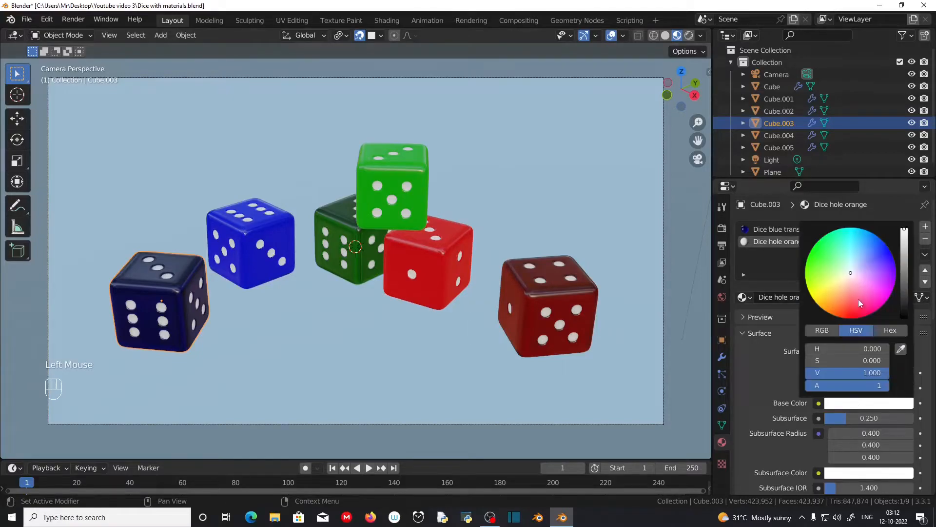
drag(851, 273, 846, 286)
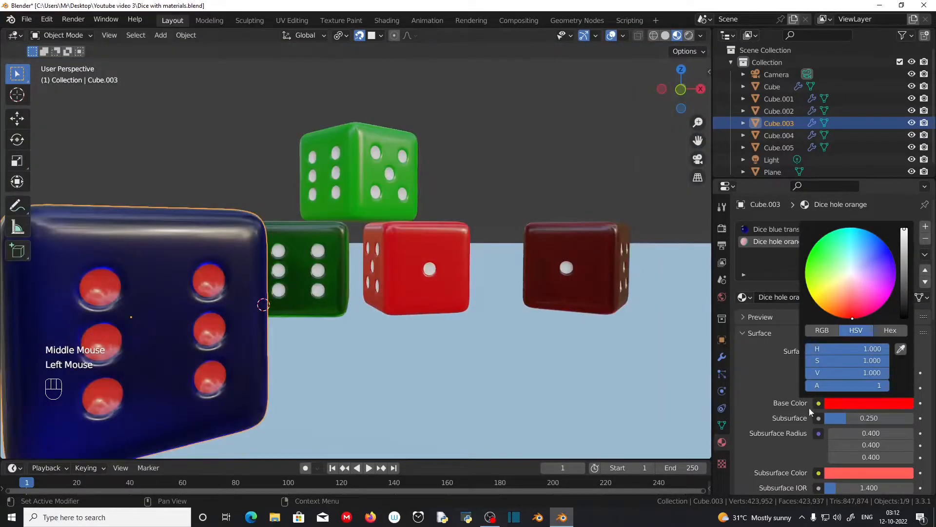
click(846, 472)
drag(850, 374, 851, 383)
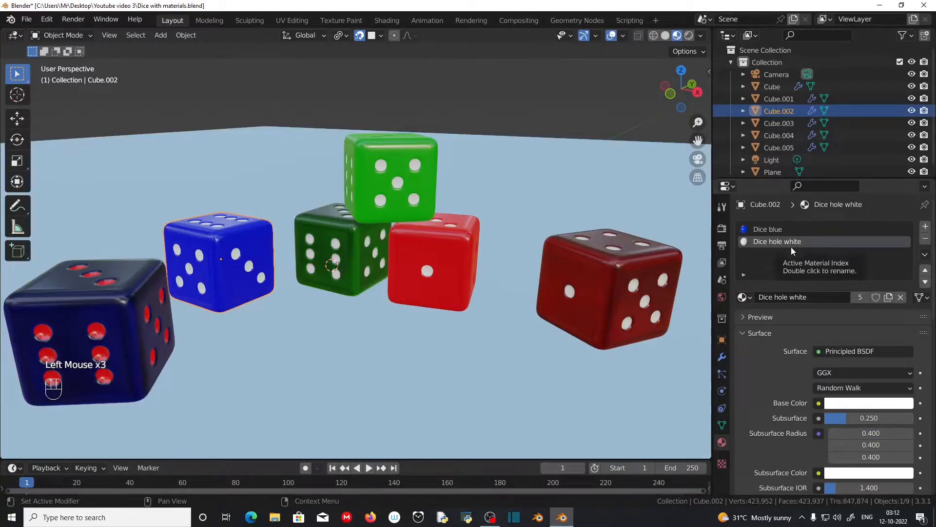
Replace the opaque blue die's white hole material with Dice hole orange.
click(753, 297)
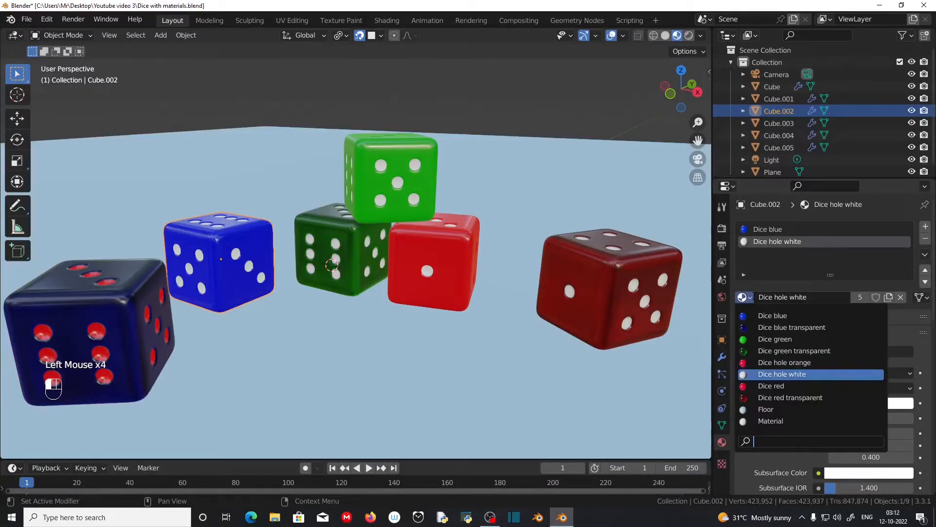
click(815, 362)
middle_drag(625, 329, 612, 323)
click(254, 294)
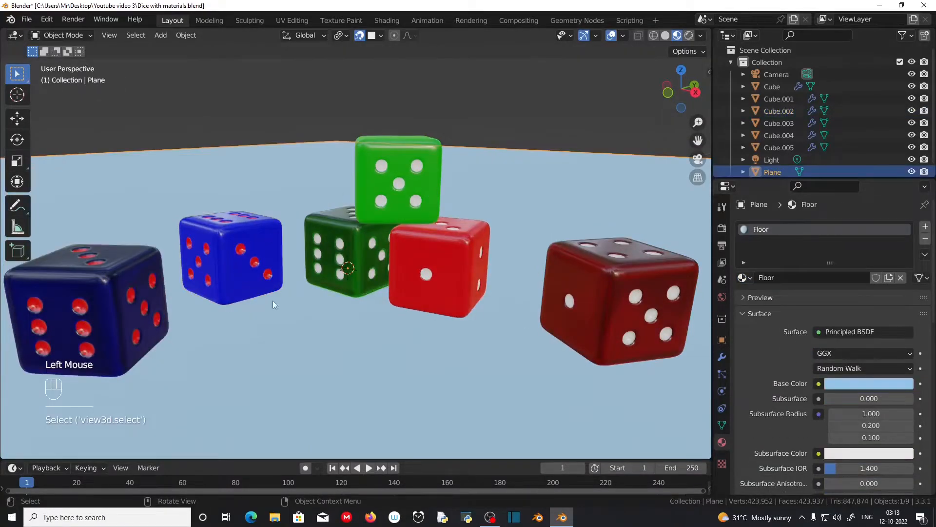
Set the transmission roughness of the Dice blue transparent material to 0.5.
scroll(802, 295, up, 3)
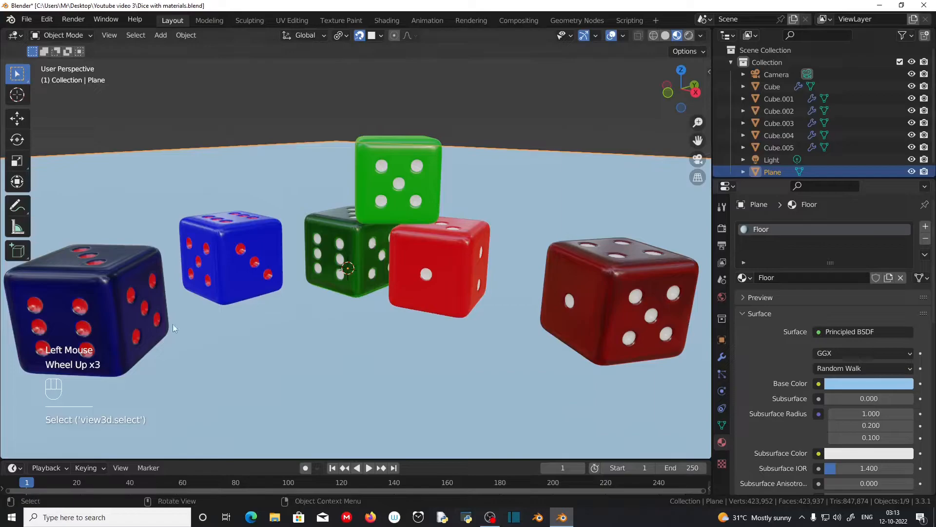
click(156, 316)
click(592, 319)
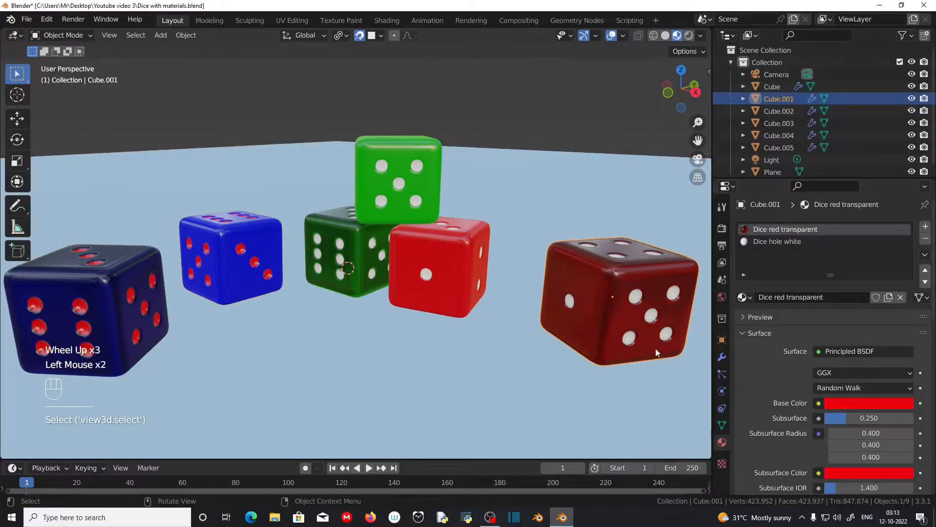
click(90, 310)
scroll(783, 389, down, 6)
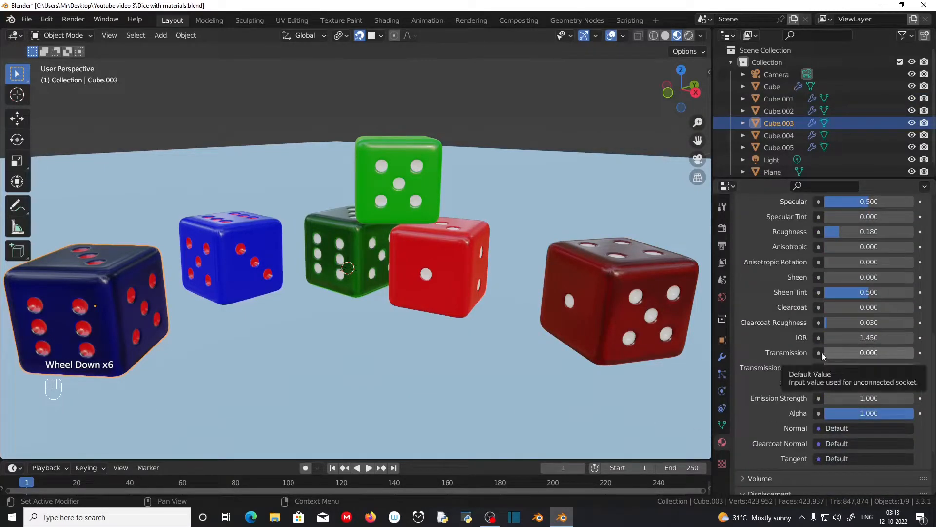
scroll(785, 404, up, 2)
scroll(785, 403, up, 7)
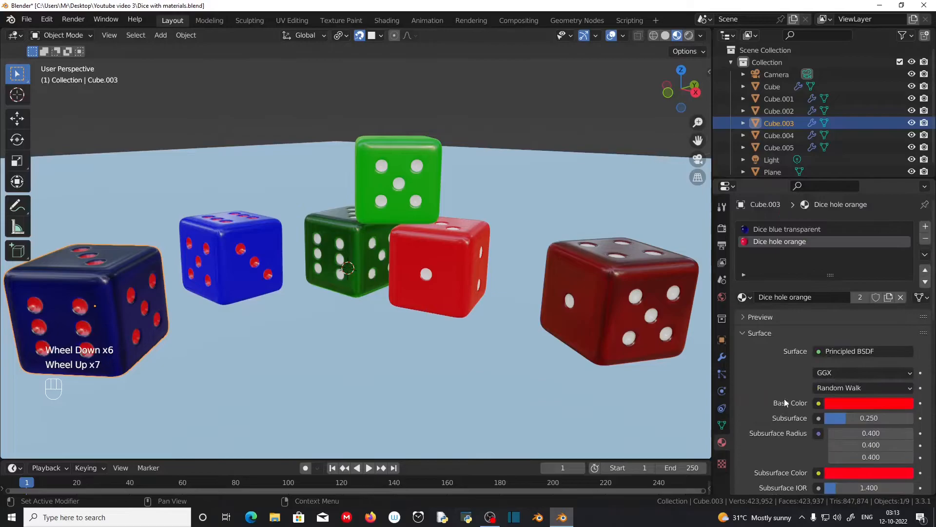
click(793, 231)
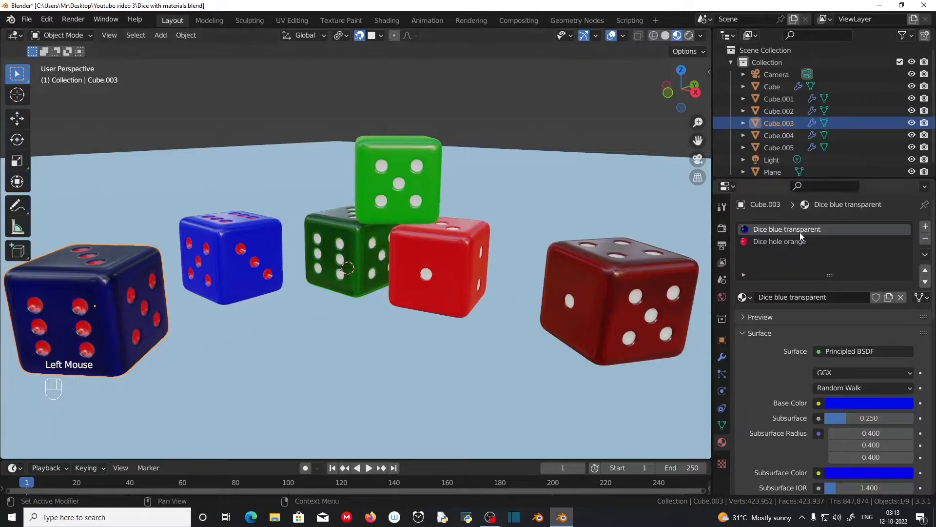
scroll(768, 420, down, 6)
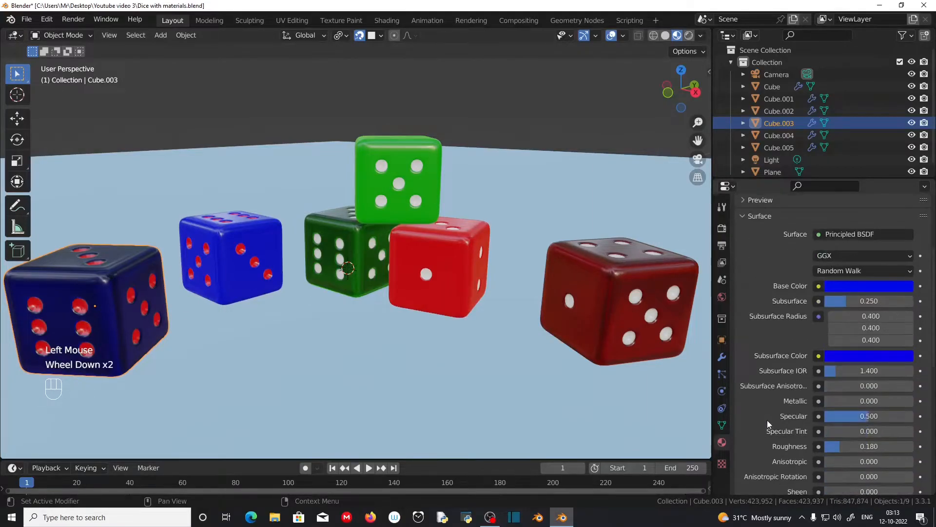
drag(835, 348, 826, 347)
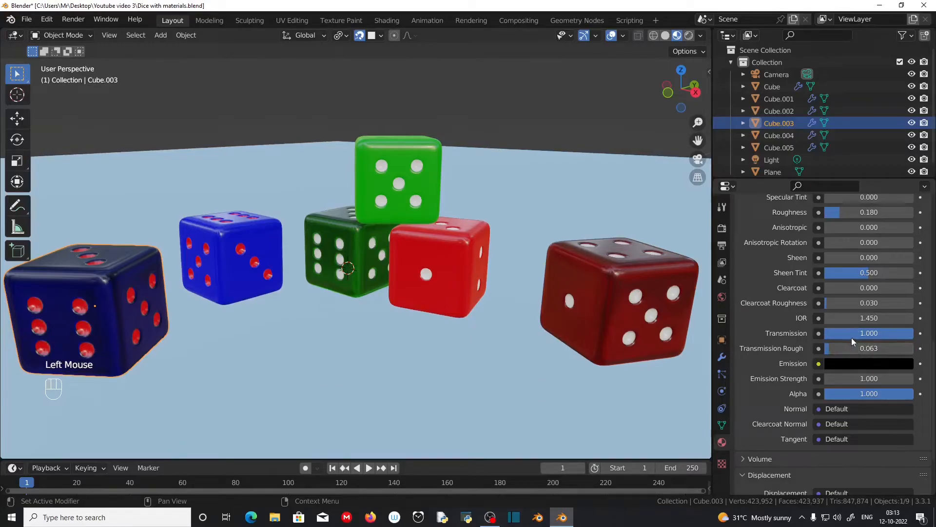
drag(888, 333, 853, 349)
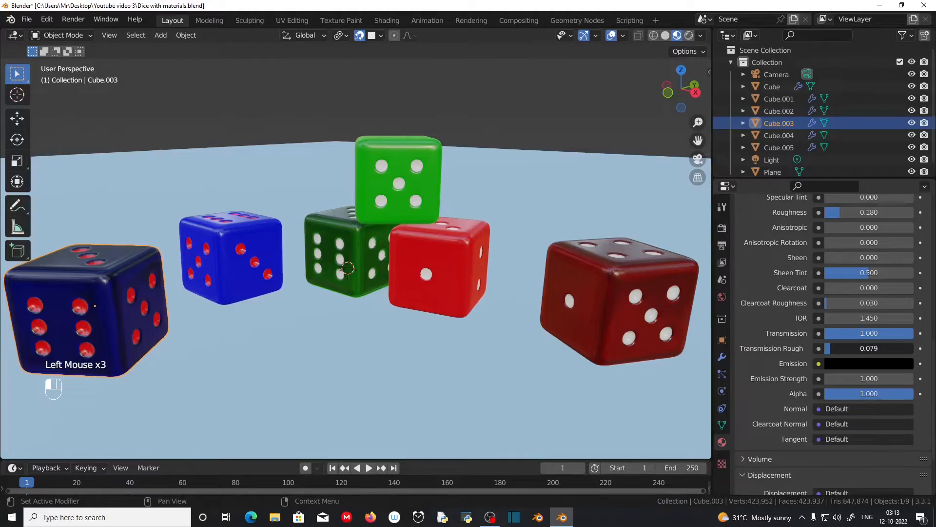
click(837, 348)
text(0.5)
key(Return)
Preview the dice with rendered viewport shading and inspect the transparent blue die from another angle.
click(688, 35)
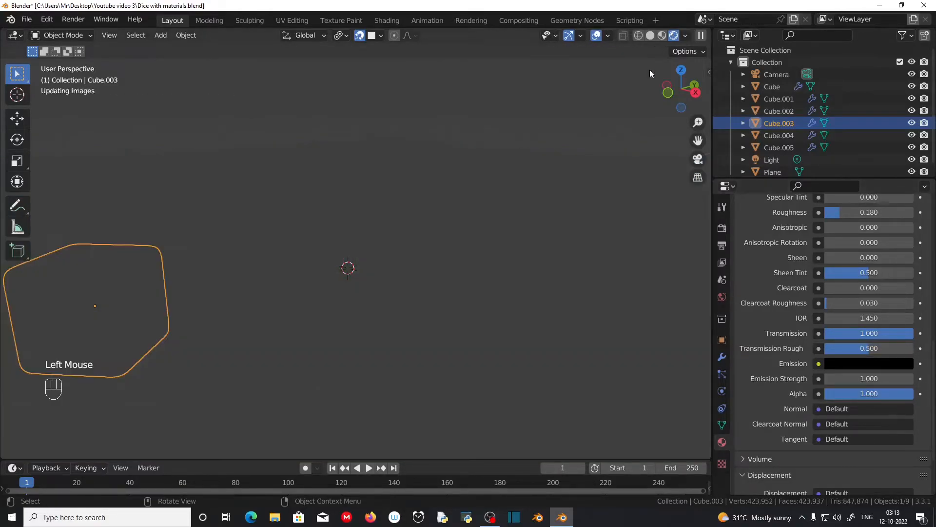
middle_drag(409, 303, 396, 314)
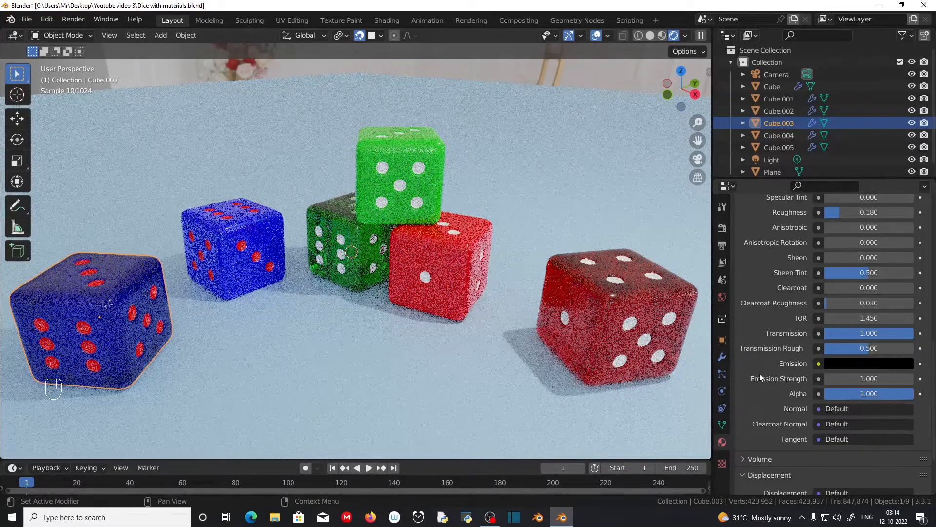
scroll(350, 359, down, 2)
middle_drag(350, 335, 369, 364)
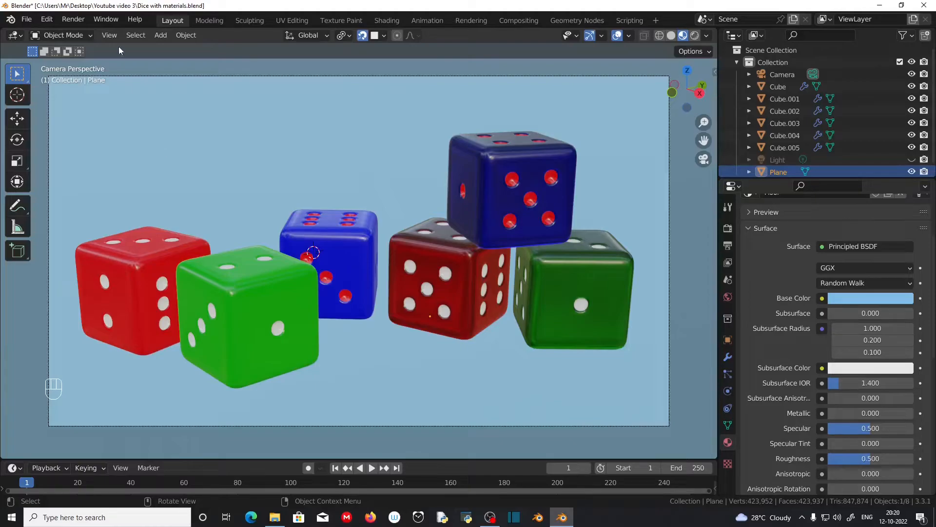
Start Walk Navigation in the camera view and move the camera sideways to the left and right past the dice.
click(109, 35)
mouse_move(171, 186)
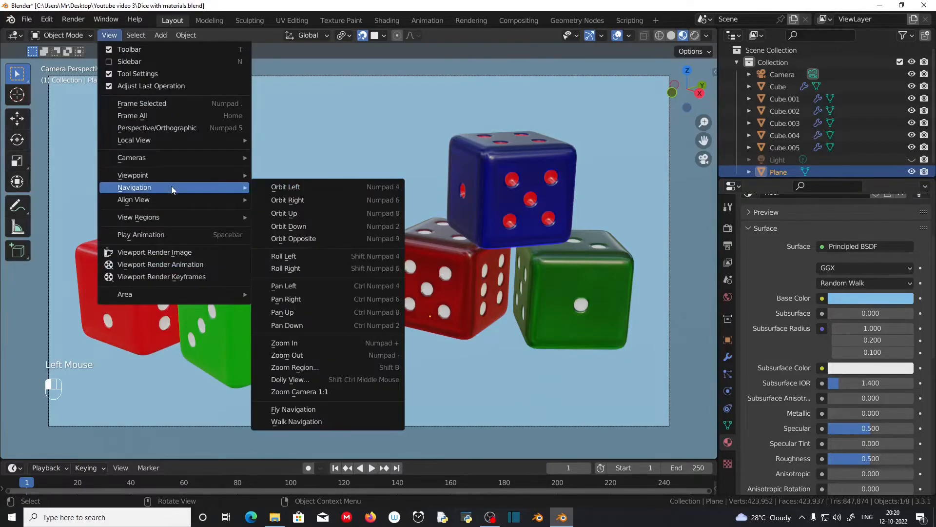
click(328, 420)
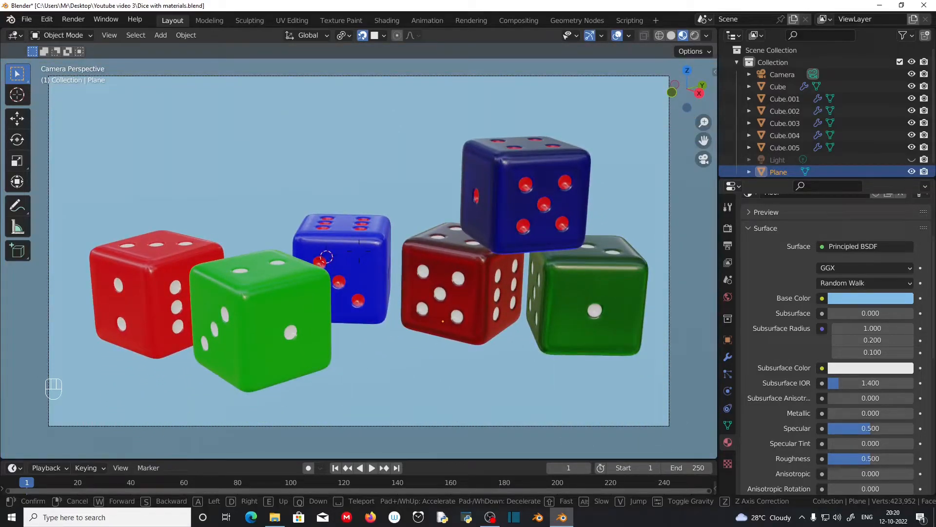
key(a)
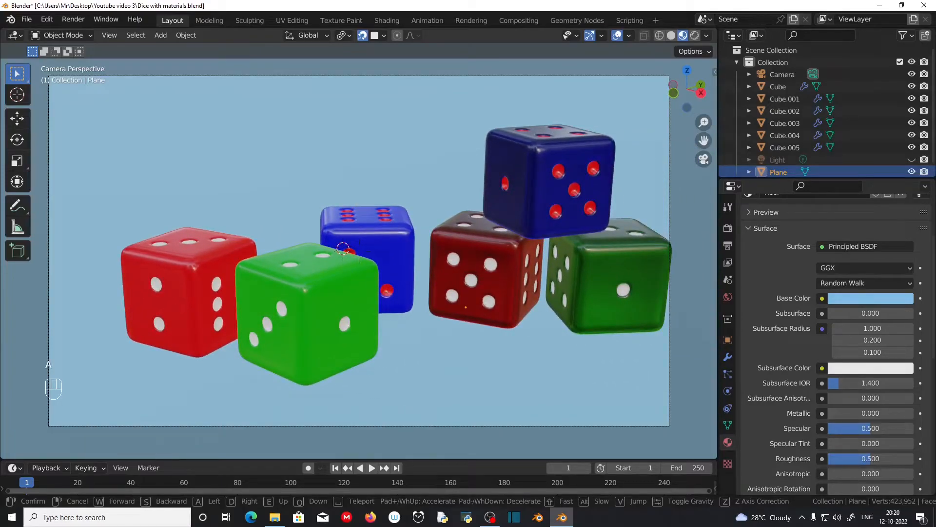
key(d)
key(d)
key(d)
key(d)
key(d)
key(d)
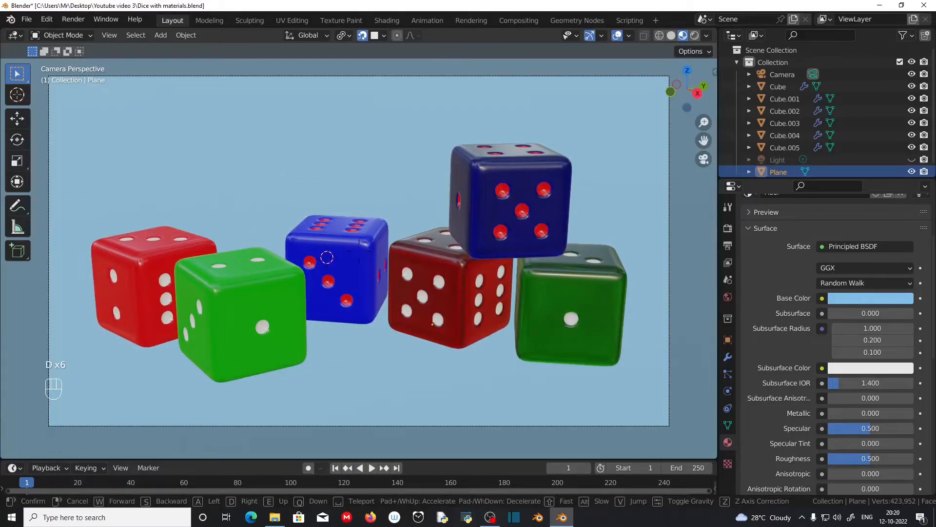
Raise the camera above the floor and lower it to a flatter view of the dice in Walk Navigation.
key(e)
key(e)
key(e)
key(e)
key(e)
key(e)
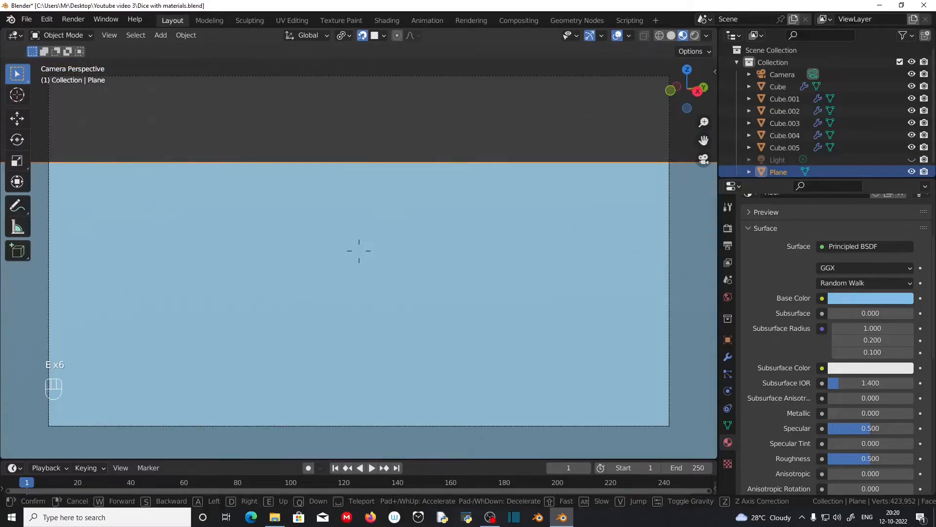
key(q)
key(q)
key(q)
key(q)
key(q)
key(q)
key(q)
key(q)
key(q)
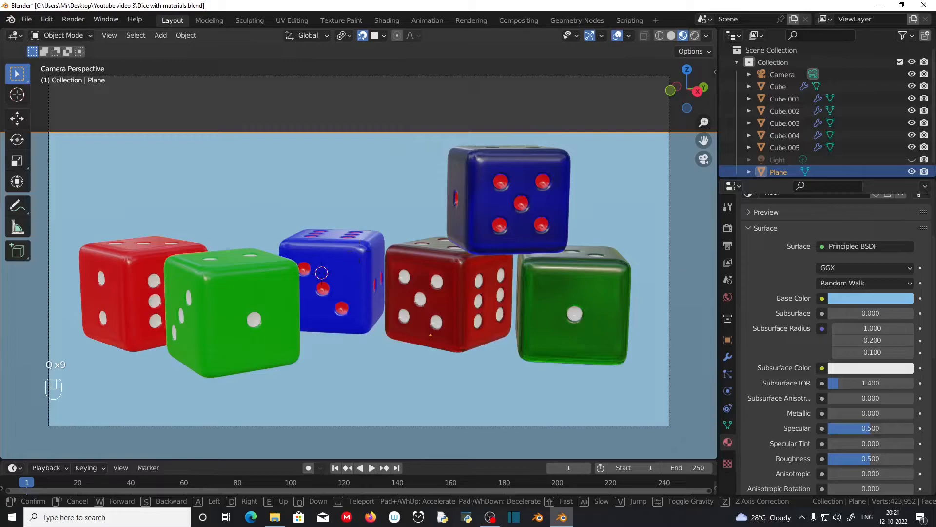
Walk the camera backward so the dice appear smaller in the frame.
key(s)
key(s)
key(s)
key(s)
key(s)
key(s)
key(s)
key(s)
key(s)
key(s)
key(s)
key(s)
key(s)
key(s)
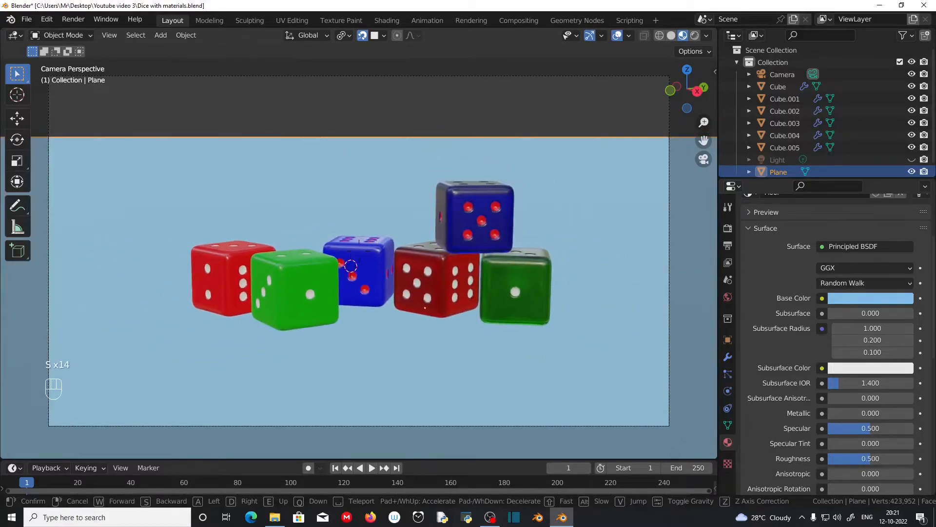
Walk the camera forward until the dice nearly fill the frame, shift it slightly sideways and accept the view.
key(w)
key(w)
key(w)
key(w)
key(w)
key(w)
key(w)
key(w)
key(w)
key(w)
key(w)
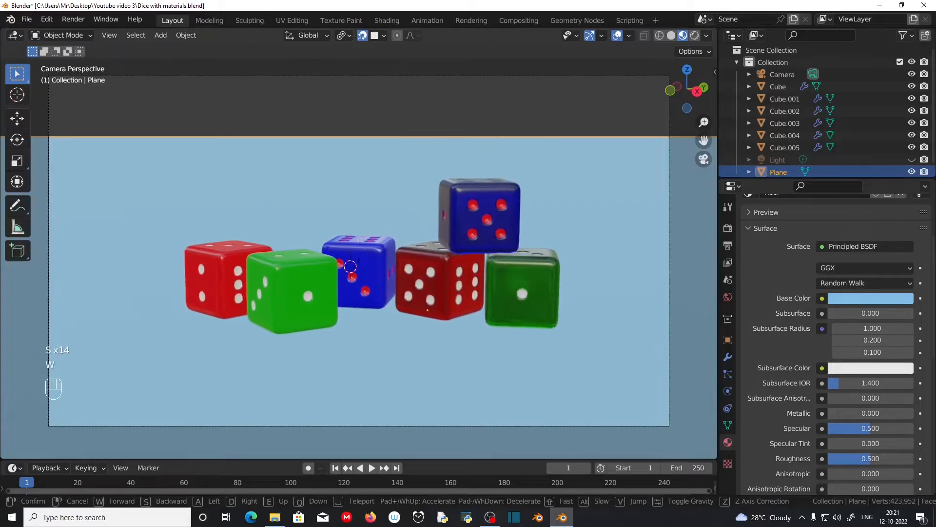
key(w)
key(w)
key(w)
key(w)
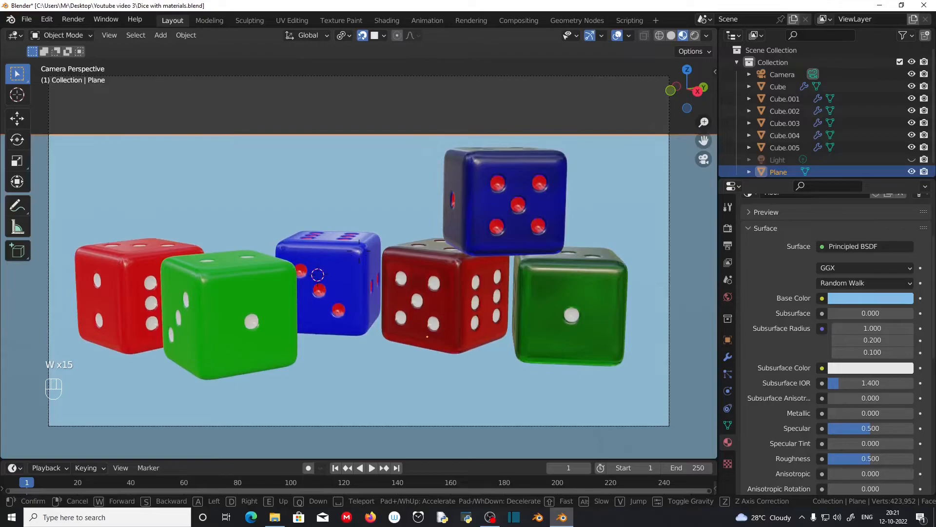
key(d)
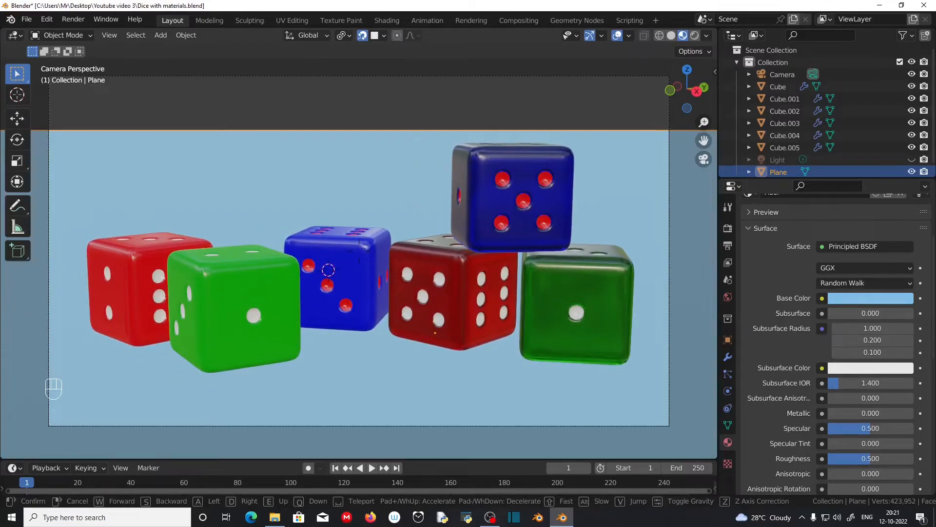
click(628, 195)
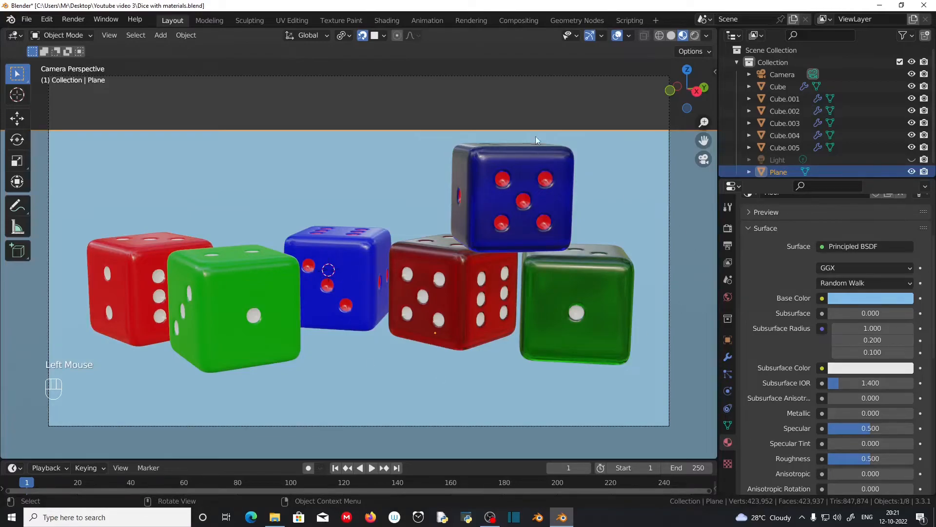
Preview the scene with rendered shading and shift the camera left and right past the dice in Walk Navigation.
click(695, 35)
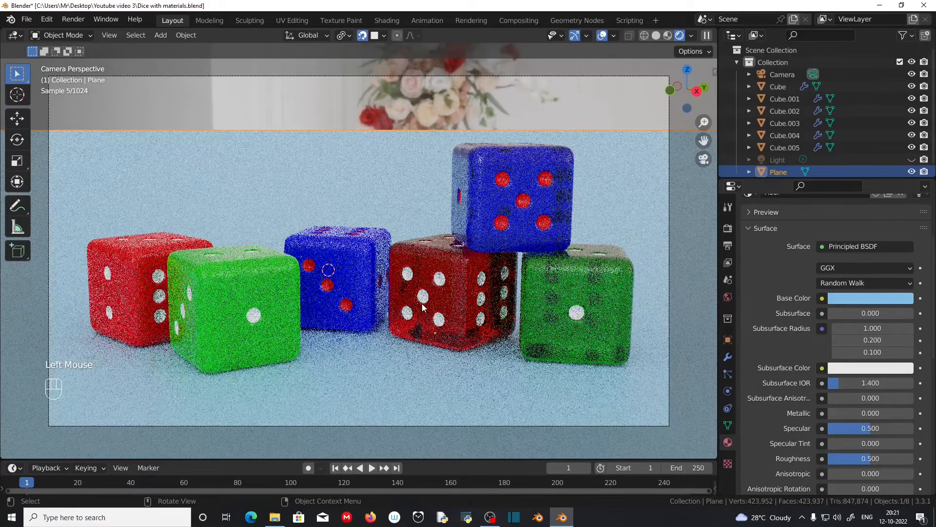
click(109, 35)
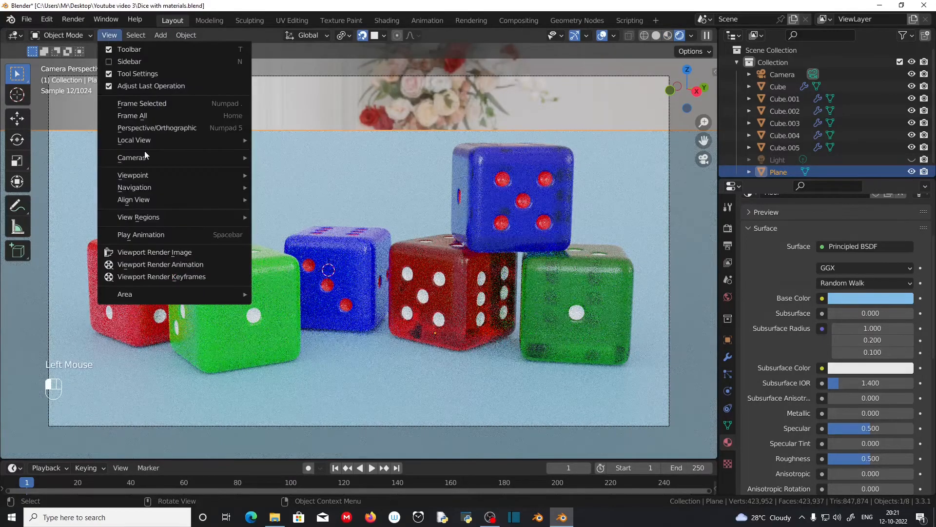
mouse_move(173, 186)
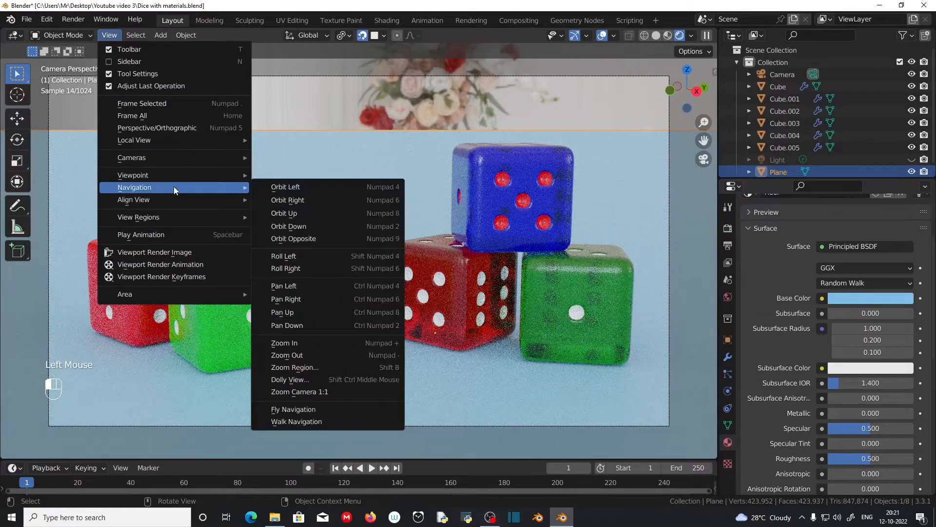
click(312, 421)
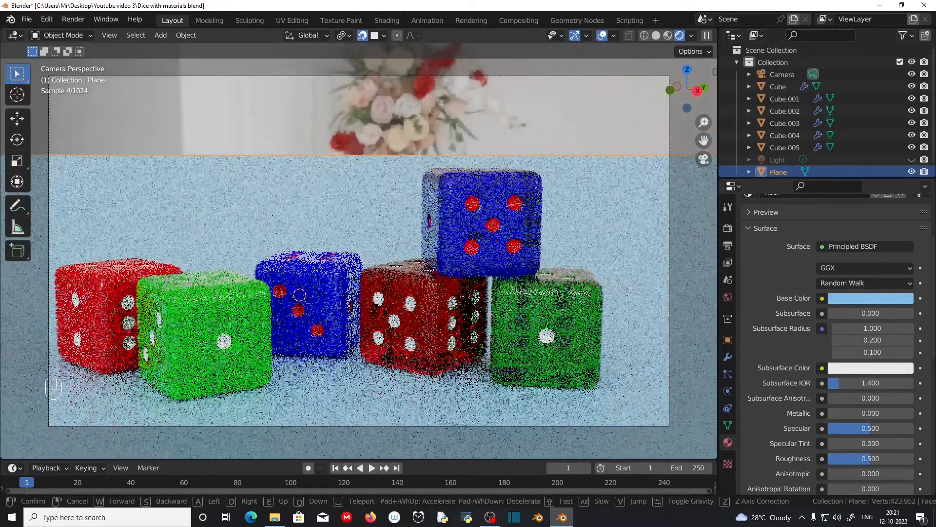
key(a)
key(d)
key(d)
key(d)
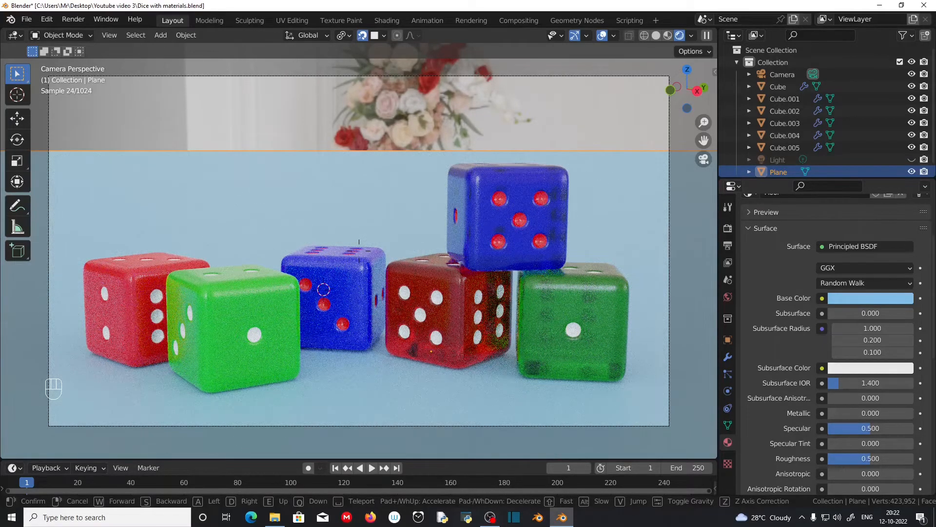
Slow the walk speed, nudge the camera left and backward, lower it toward the floor and accept the framing.
scroll(359, 251, down, 2)
scroll(359, 246, down, 2)
key(a)
key(a)
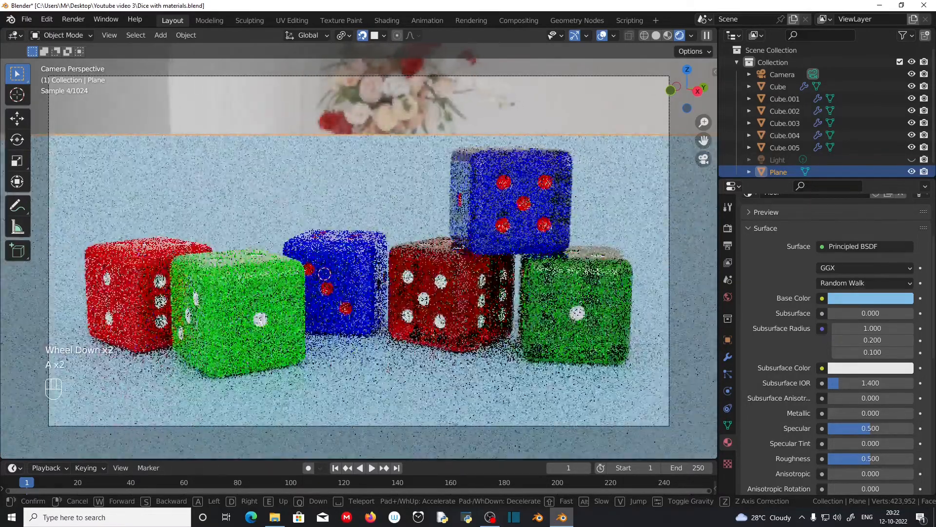
key(s)
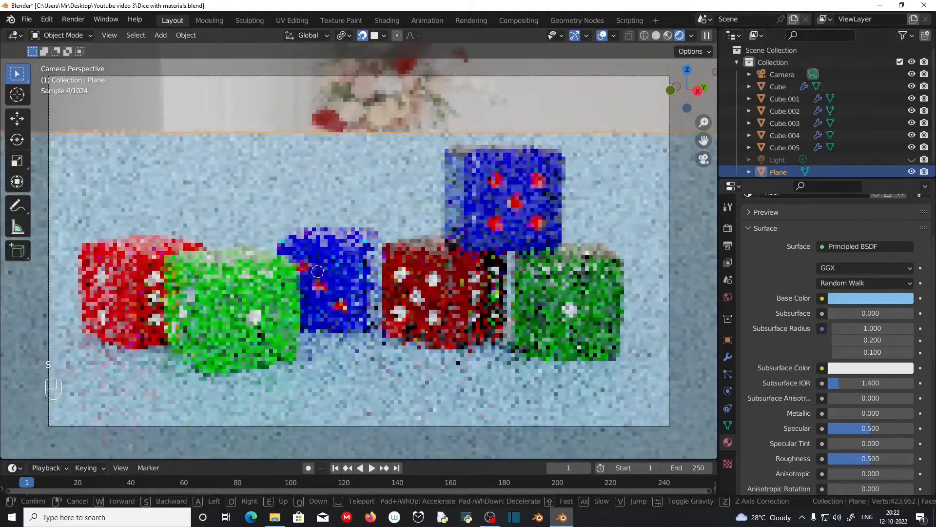
key(q)
key(q)
key(q)
key(q)
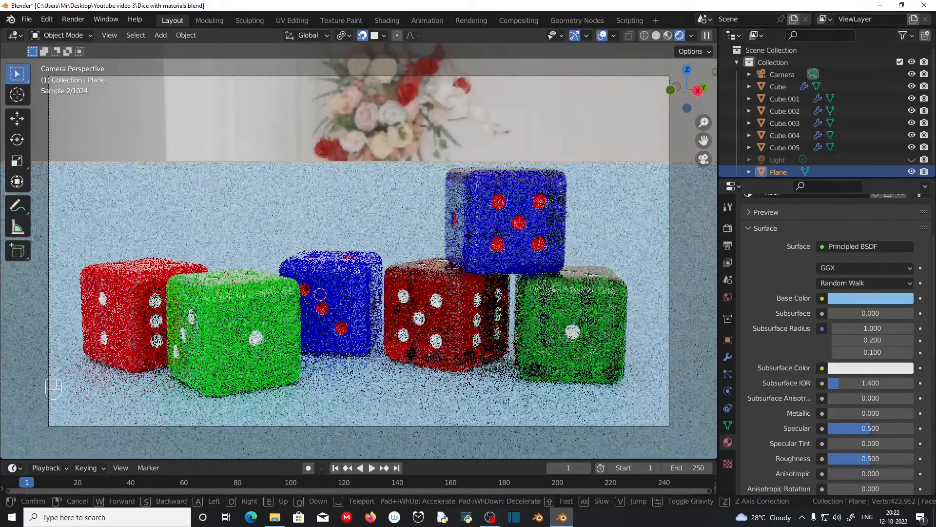
click(312, 421)
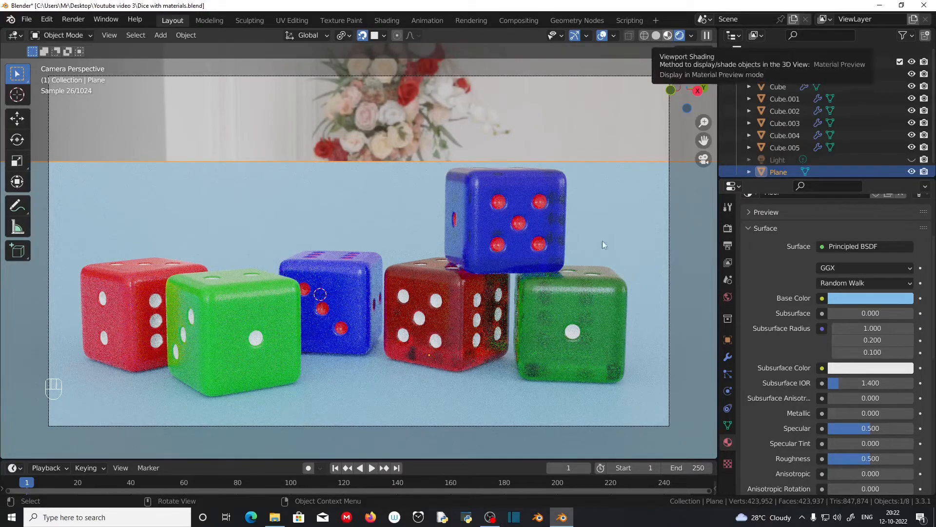
Return to Material Preview shading and change the floor plane's base color to a light yellow-orange.
click(634, 317)
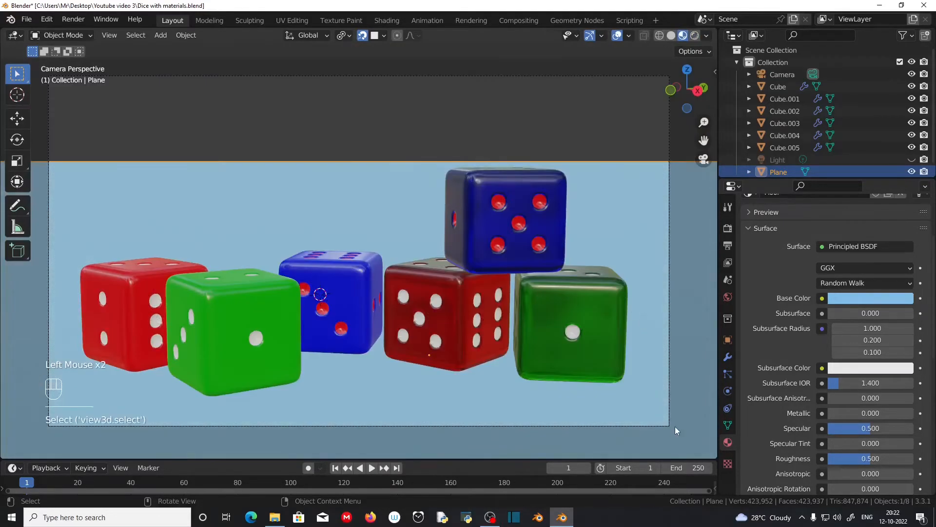
click(844, 295)
click(845, 171)
drag(846, 171, 835, 189)
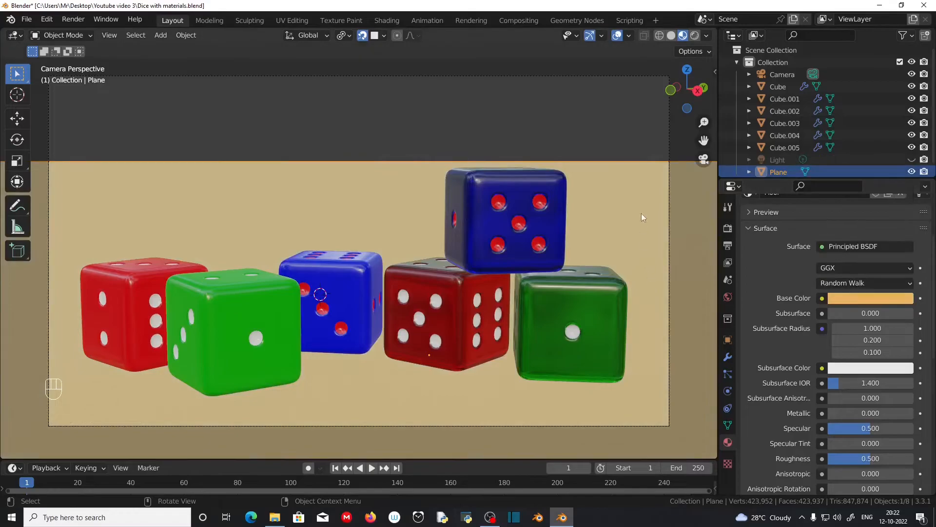
Preview the recolored floor with rendered viewport shading and render the final image of the dice.
click(695, 36)
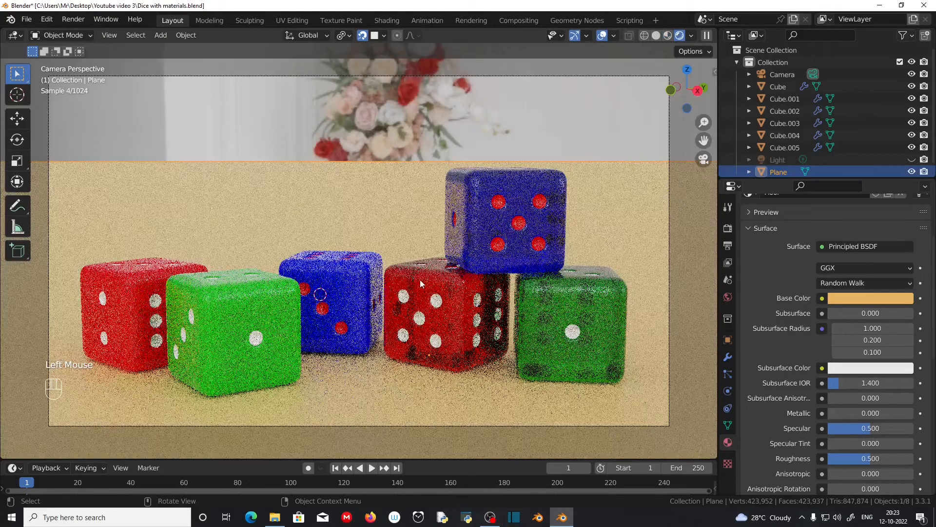
click(73, 19)
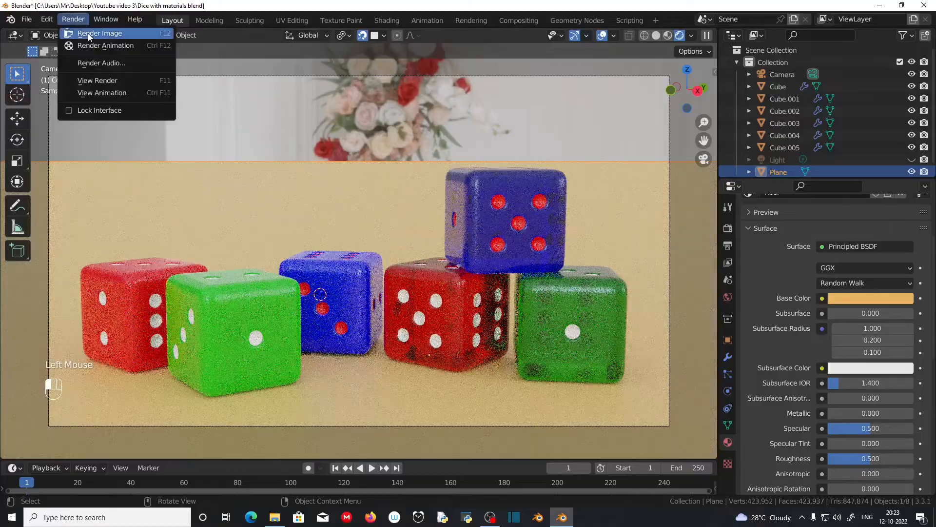
click(87, 34)
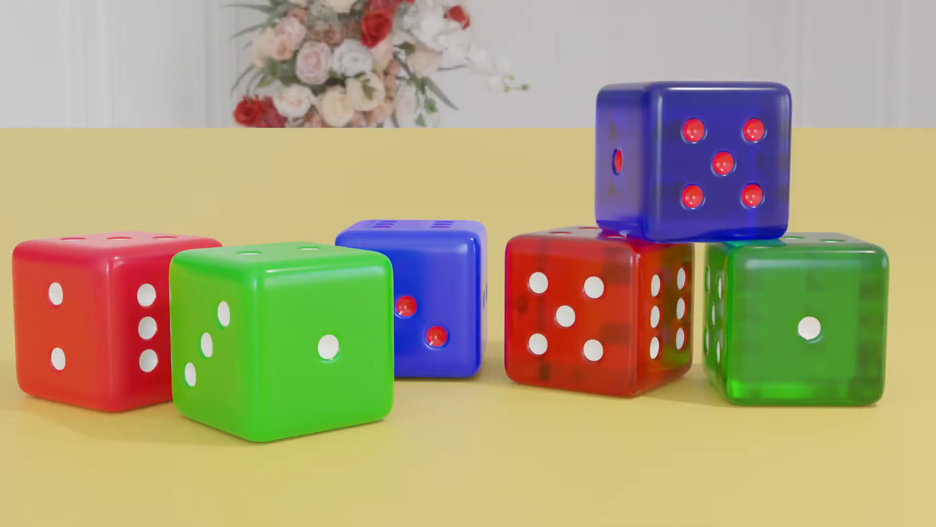